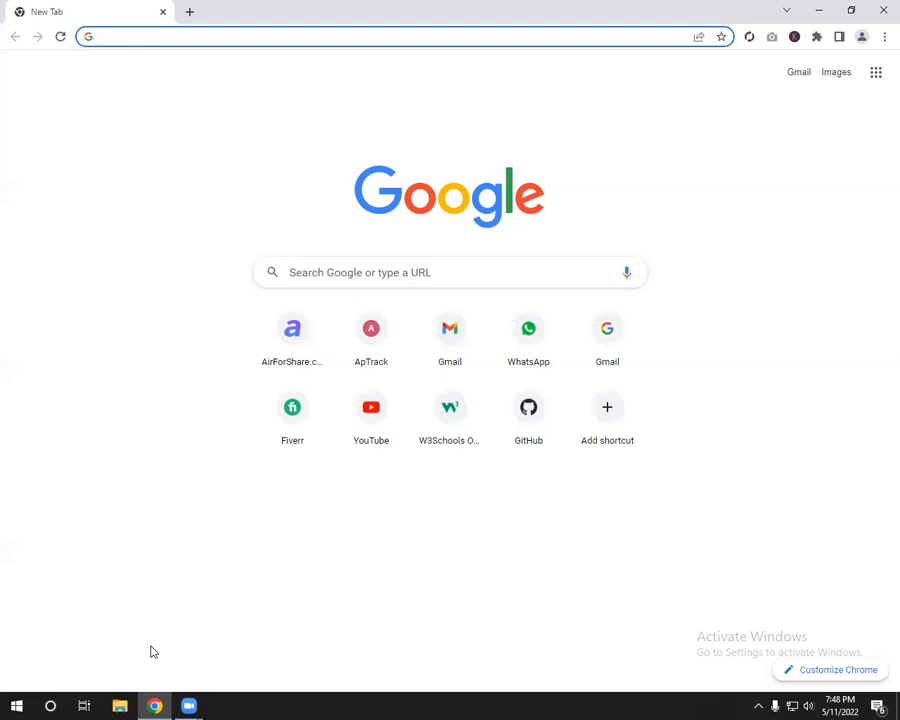
# Step: Google 'xampp download' and open the Apache Friends 'Download XAMPP' result
pyautogui.click(342, 38)
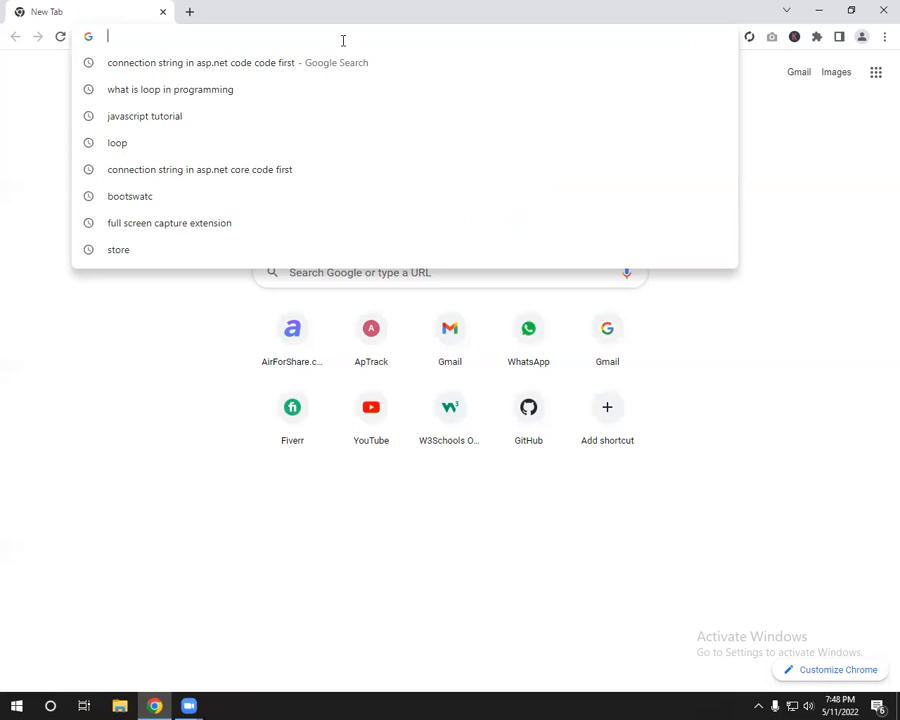
pyautogui.write('xampp')
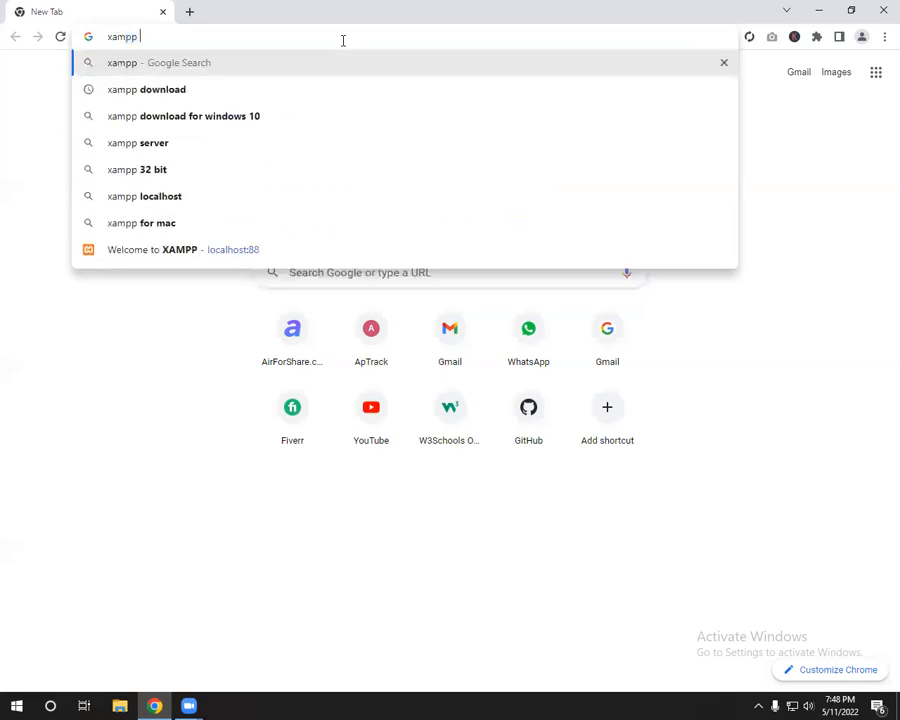
pyautogui.write(' download')
pyautogui.press('Return')
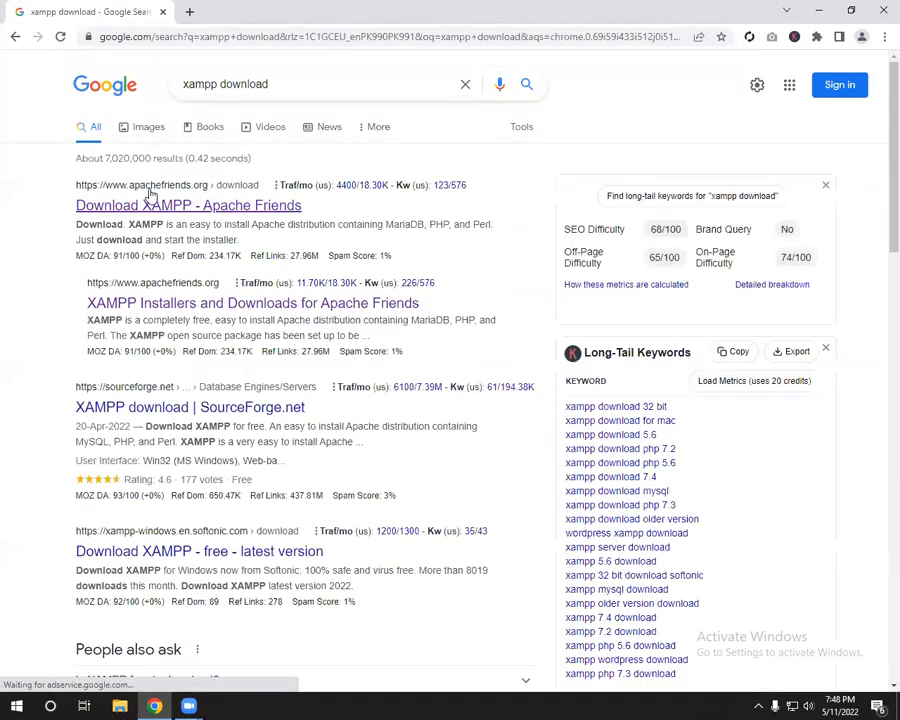
pyautogui.click(158, 210)
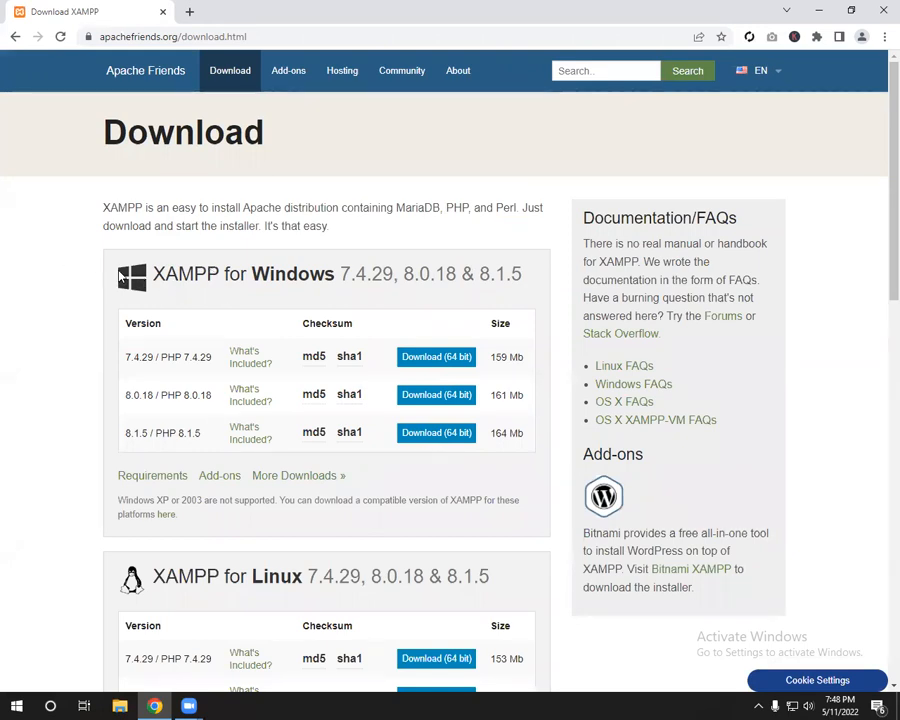
# Step: Download the 64-bit Windows installer for XAMPP 7.4.29 / PHP 7.4.29
pyautogui.scroll(-3, 120, 270)
pyautogui.scroll(-2, 120, 243)
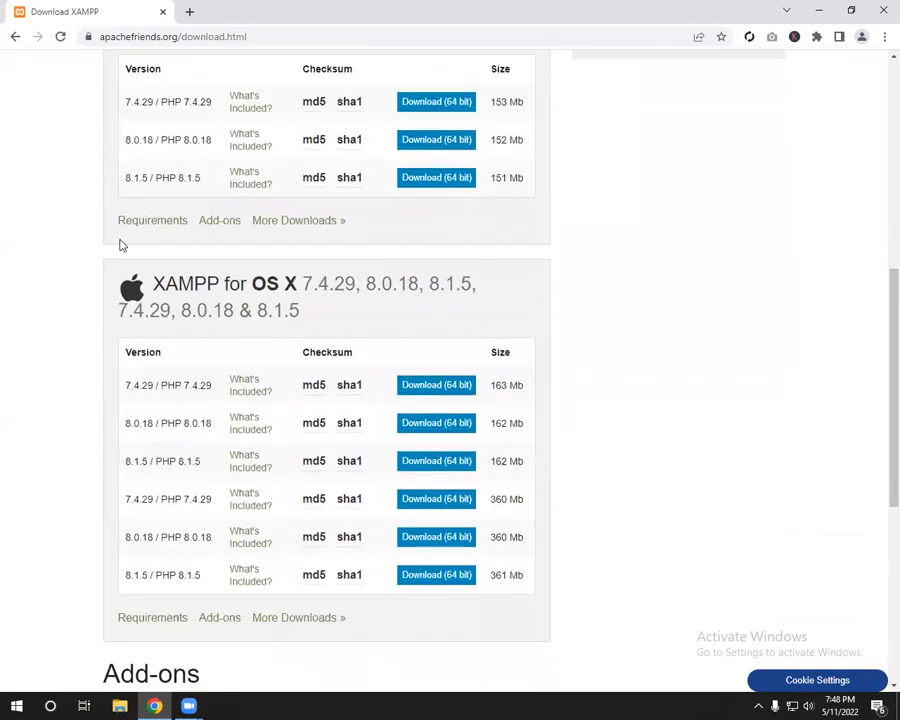
pyautogui.scroll(5, 128, 283)
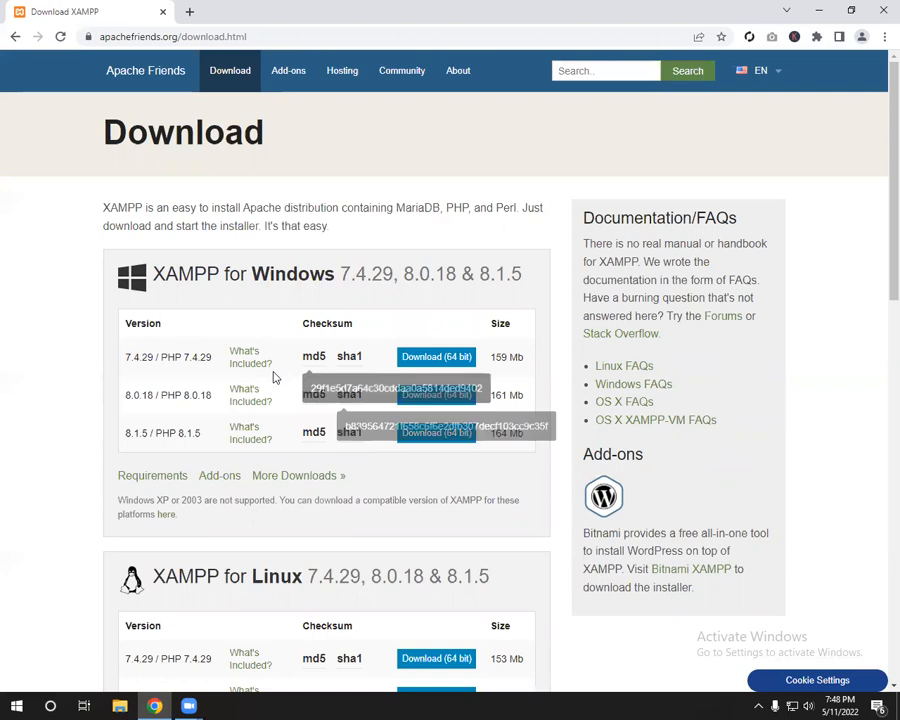
pyautogui.moveTo(110, 365); pyautogui.dragTo(209, 368)
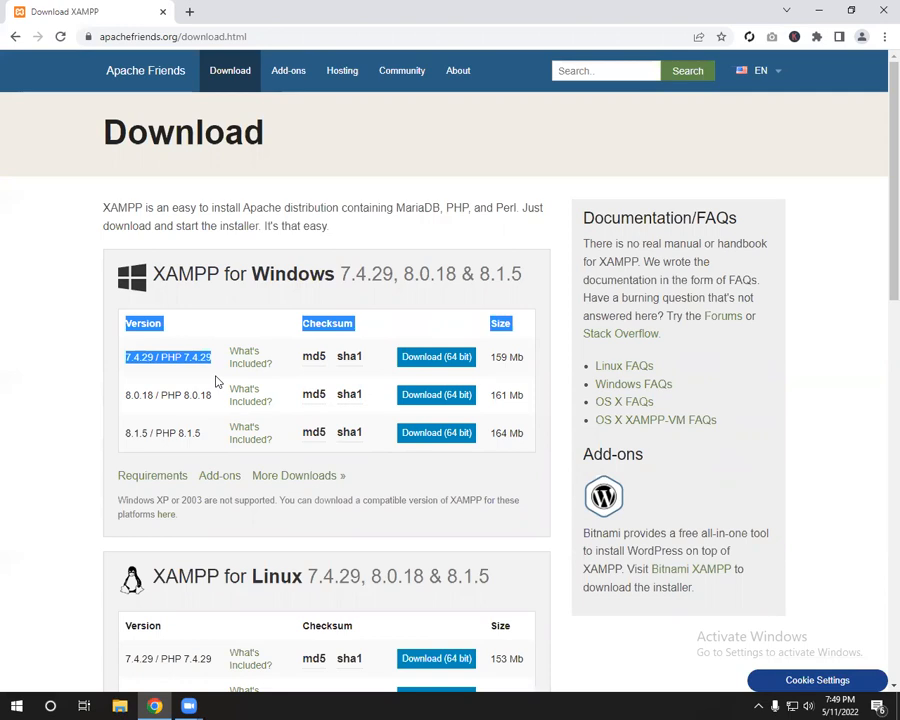
pyautogui.click(215, 379)
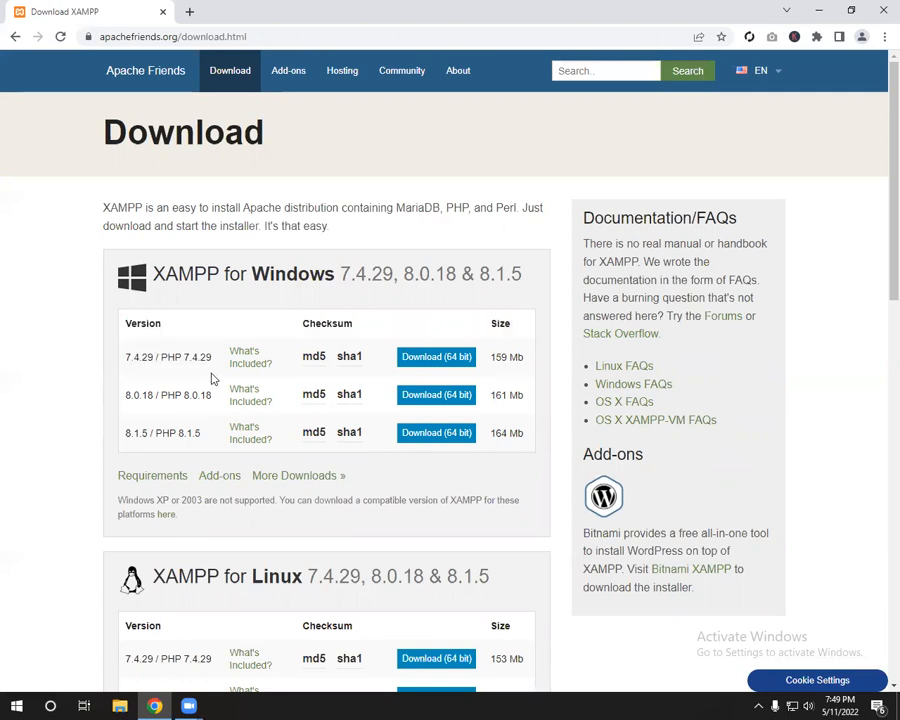
pyautogui.click(431, 360)
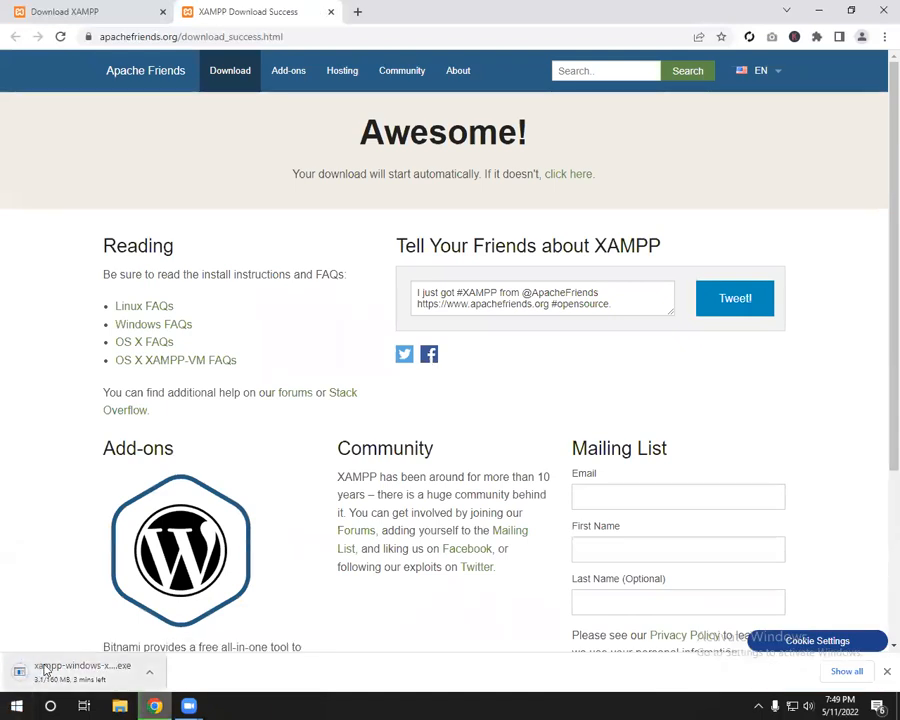
# Step: Cancel the running XAMPP installer download and go back to the Download XAMPP tab
pyautogui.click(150, 673)
pyautogui.click(194, 647)
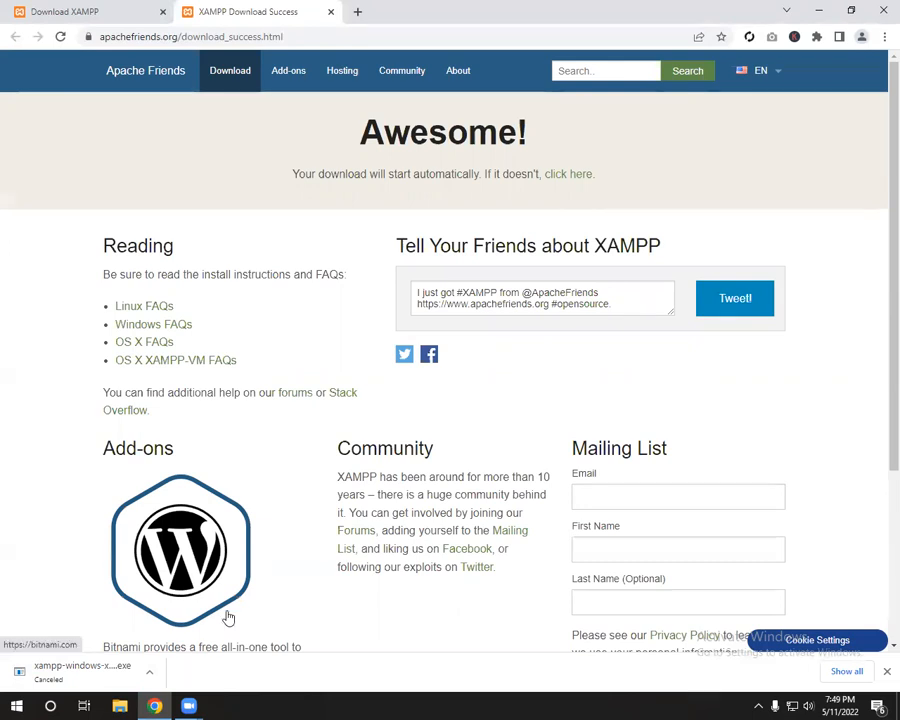
pyautogui.click(77, 8)
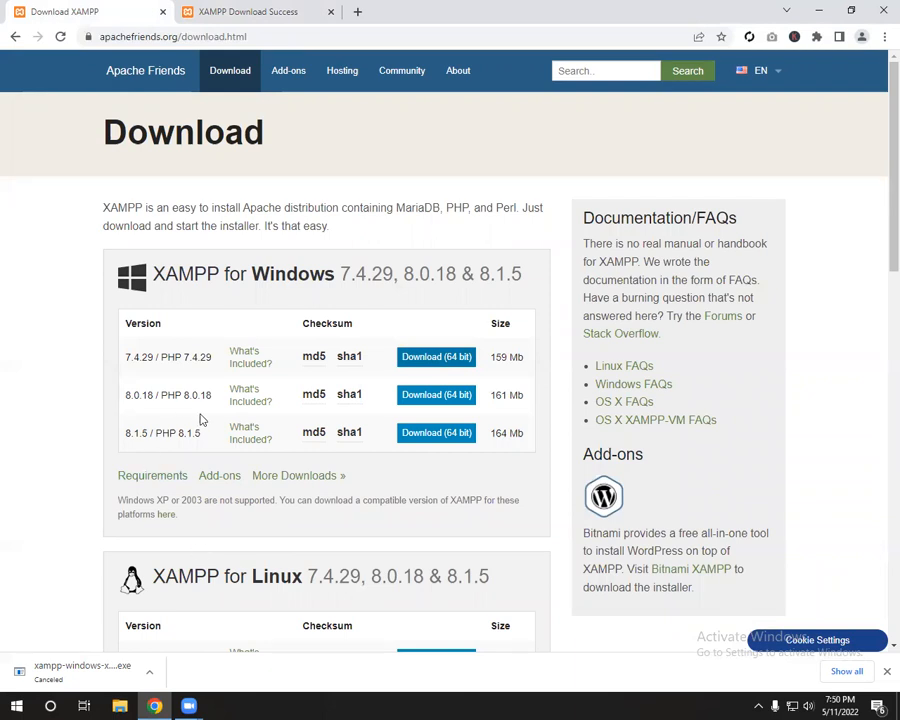
pyautogui.click(122, 706)
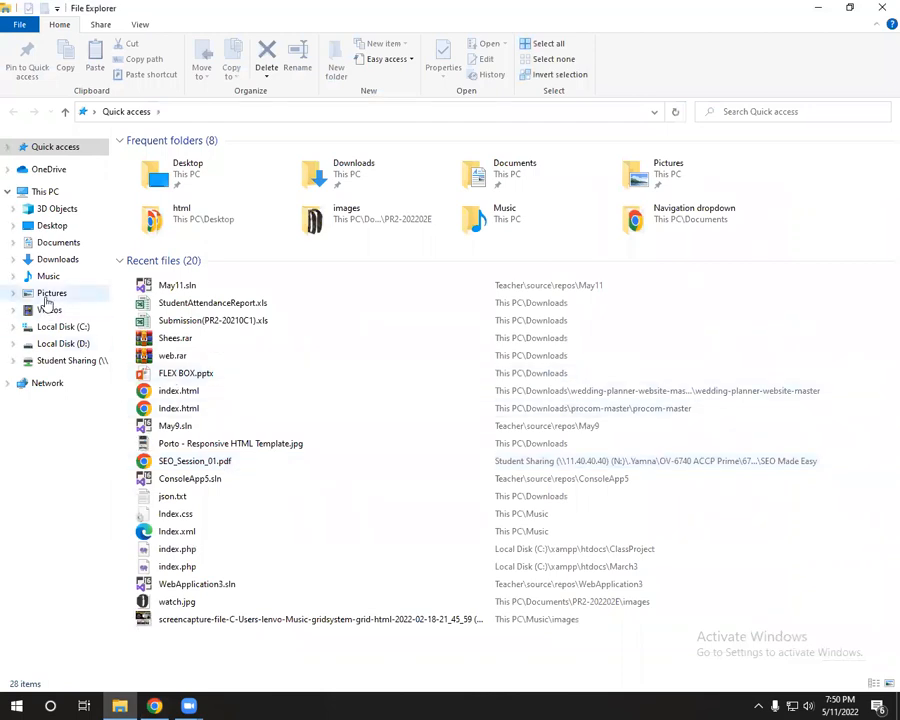
# Step: Open the xampp folder on Local Disk (C:) via This PC
pyautogui.click(45, 193)
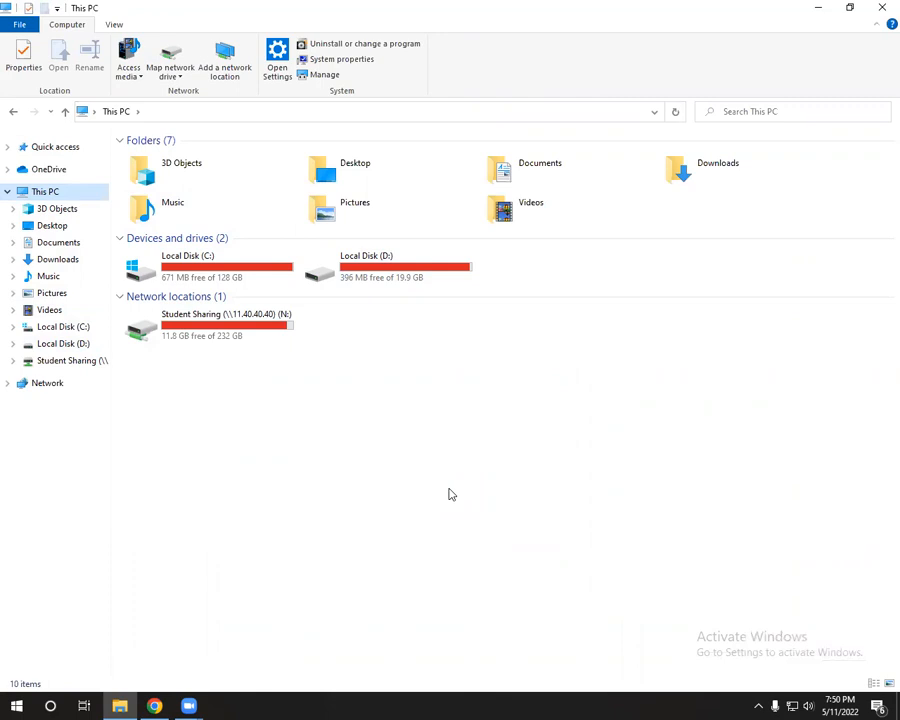
pyautogui.click(210, 268)
pyautogui.doubleClick(210, 268)
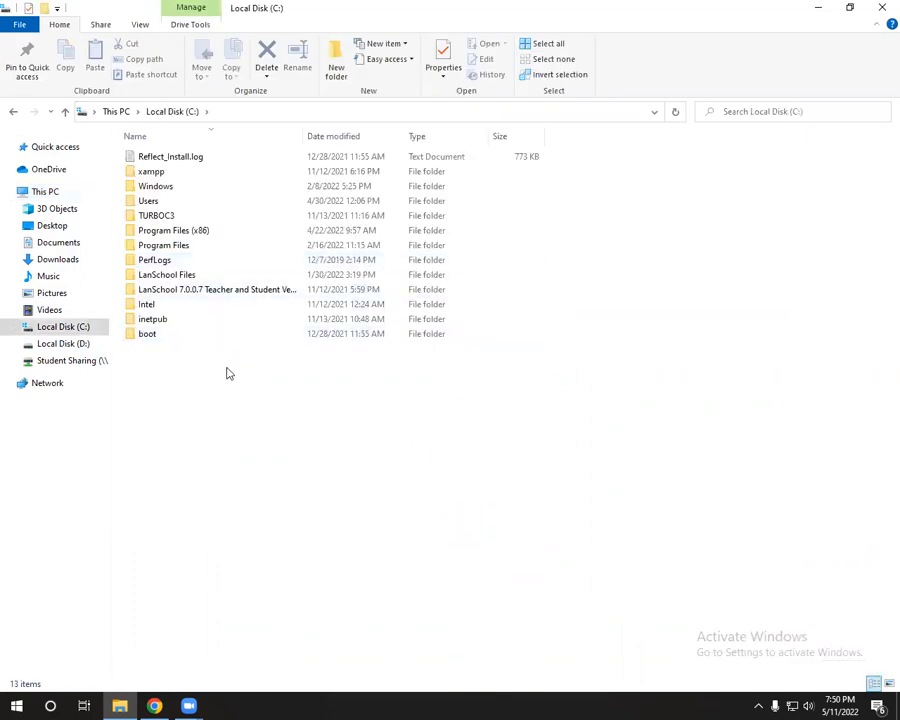
pyautogui.click(177, 176)
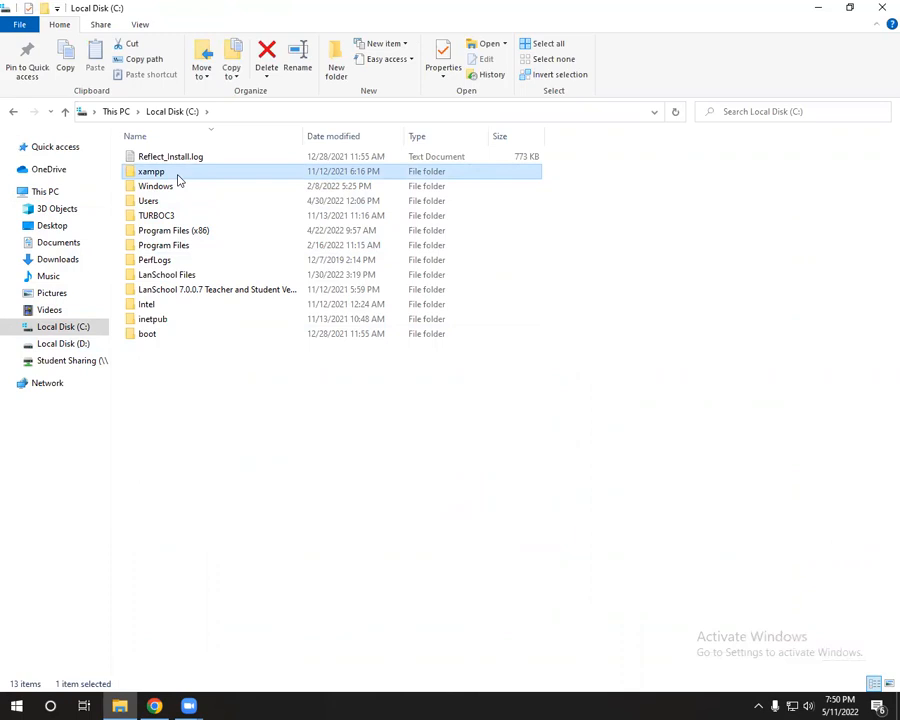
pyautogui.click(179, 172)
pyautogui.click(236, 178)
pyautogui.doubleClick(225, 174)
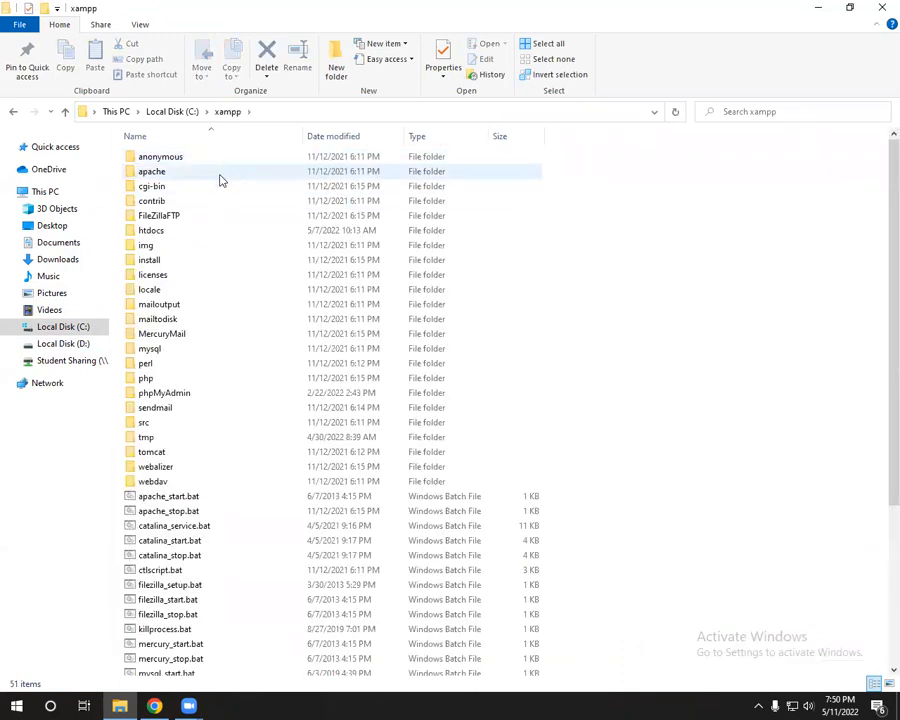
# Step: Launch the XAMPP Control Panel from xampp-control.exe in C:\xampp
pyautogui.scroll(-5, 228, 250)
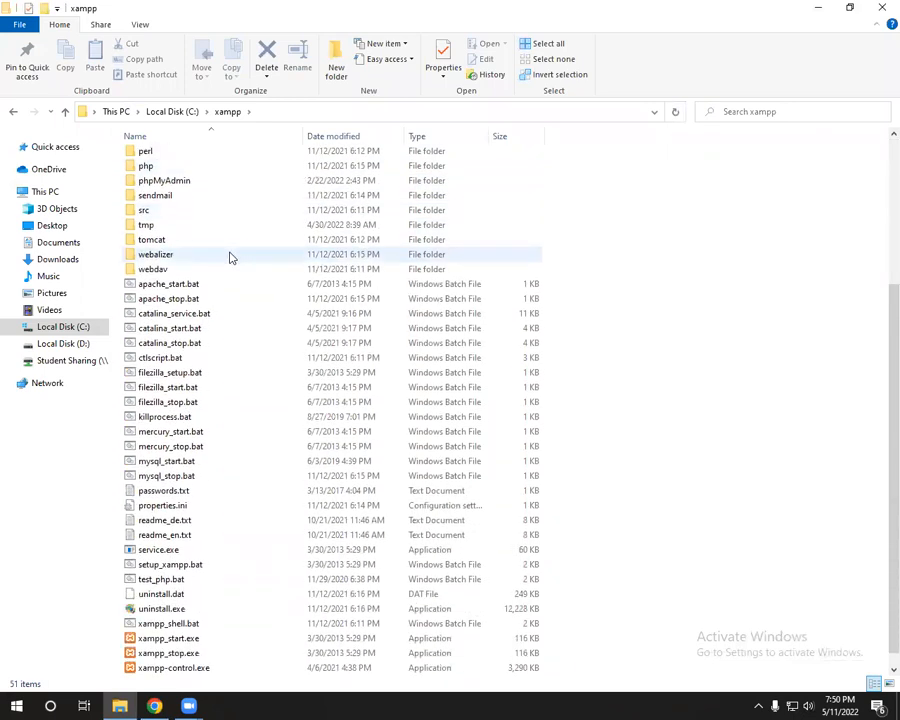
pyautogui.scroll(5, 230, 257)
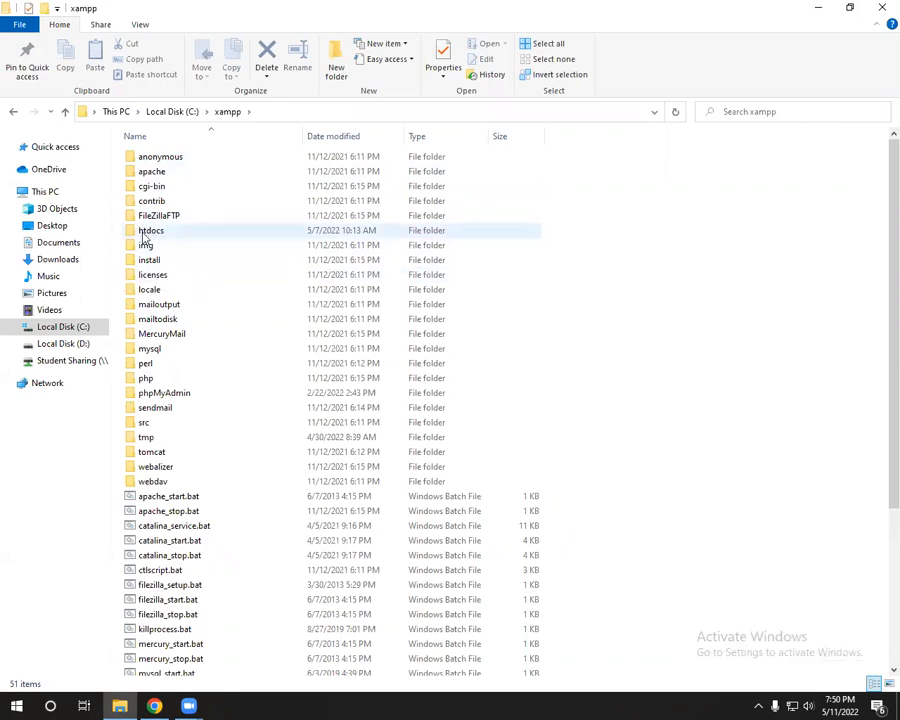
pyautogui.scroll(-5, 241, 315)
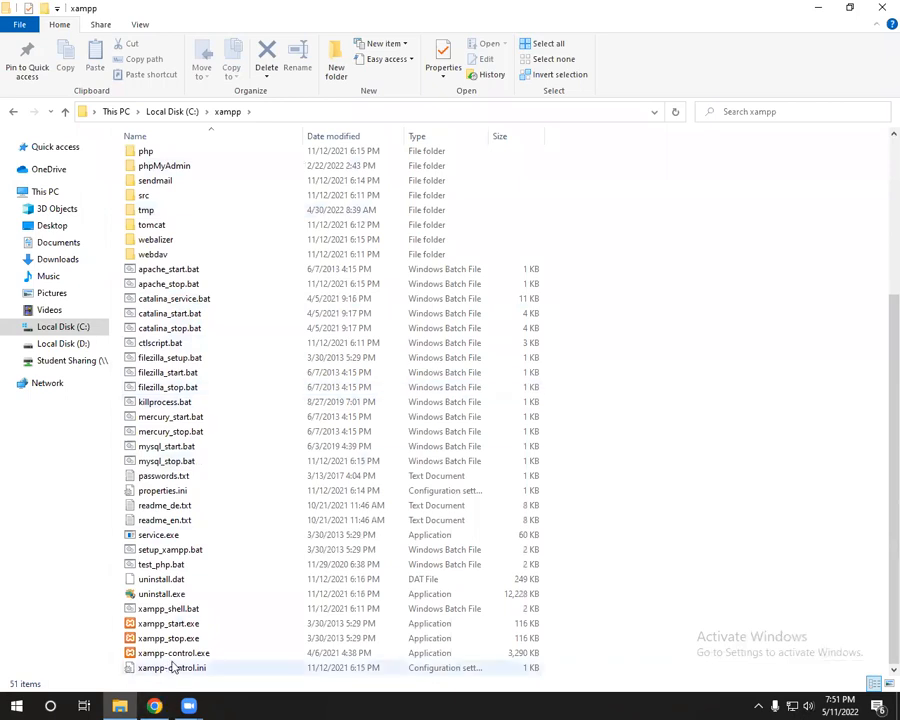
pyautogui.doubleClick(174, 655)
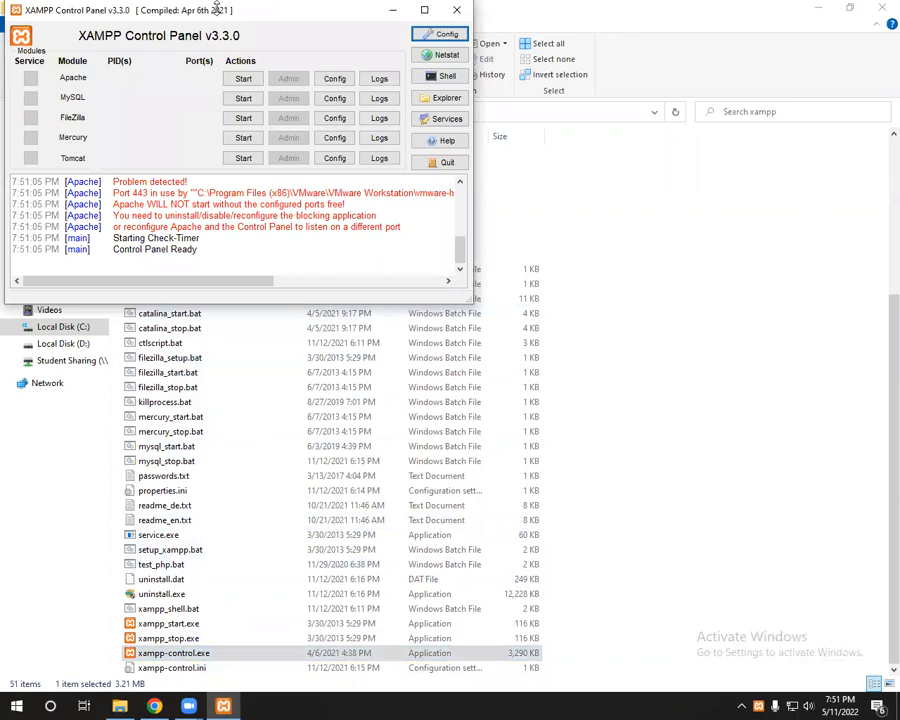
# Step: Briefly start then stop Apache and MySQL, and open Apache's httpd.conf for editing
pyautogui.moveTo(168, 15); pyautogui.dragTo(212, 40)
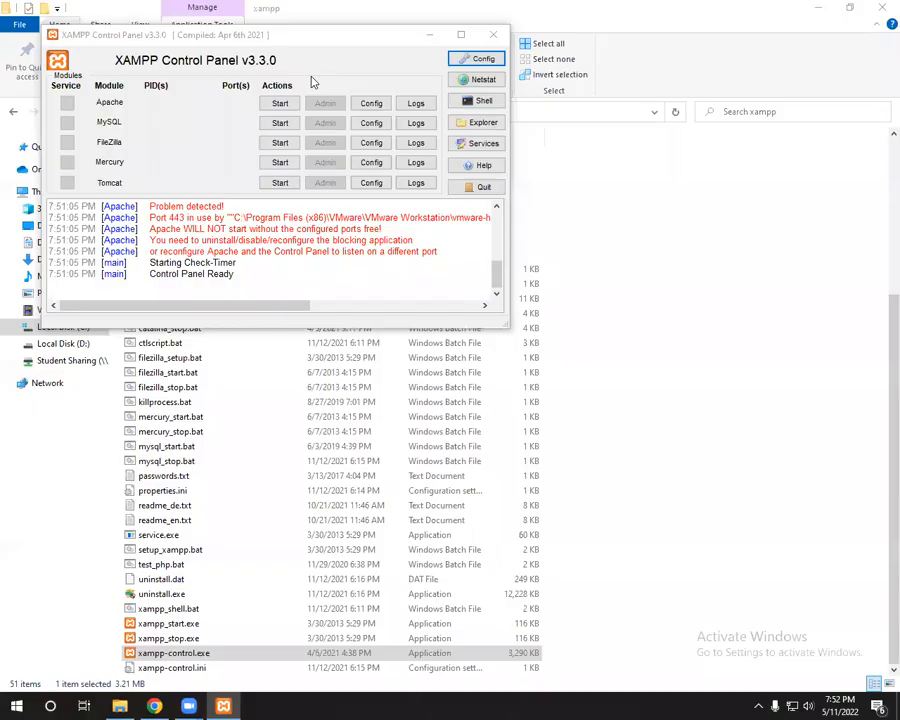
pyautogui.moveTo(308, 42); pyautogui.dragTo(333, 56)
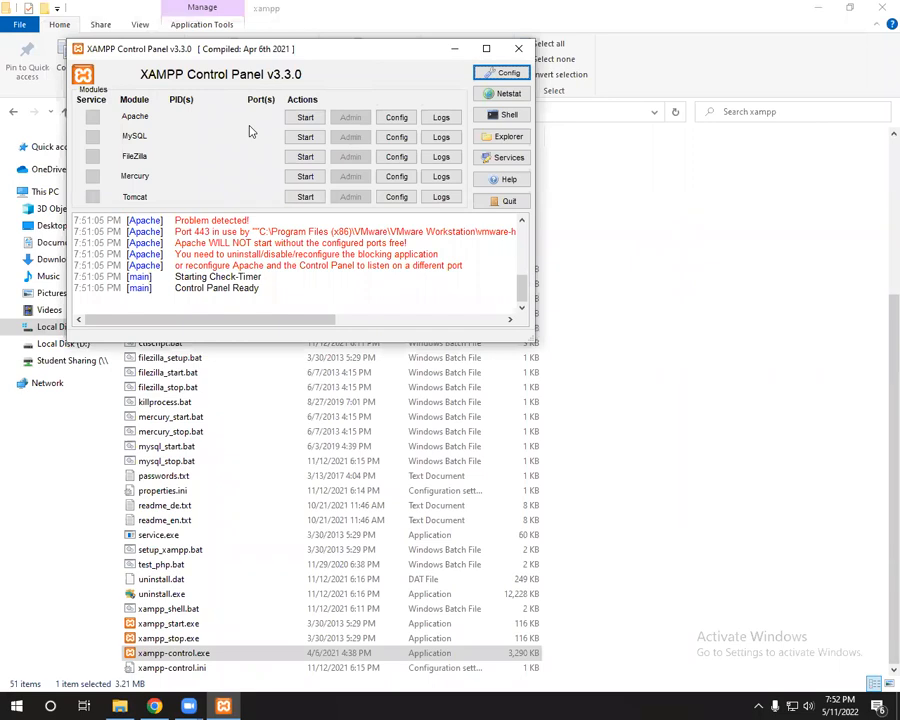
pyautogui.click(305, 117)
pyautogui.click(305, 137)
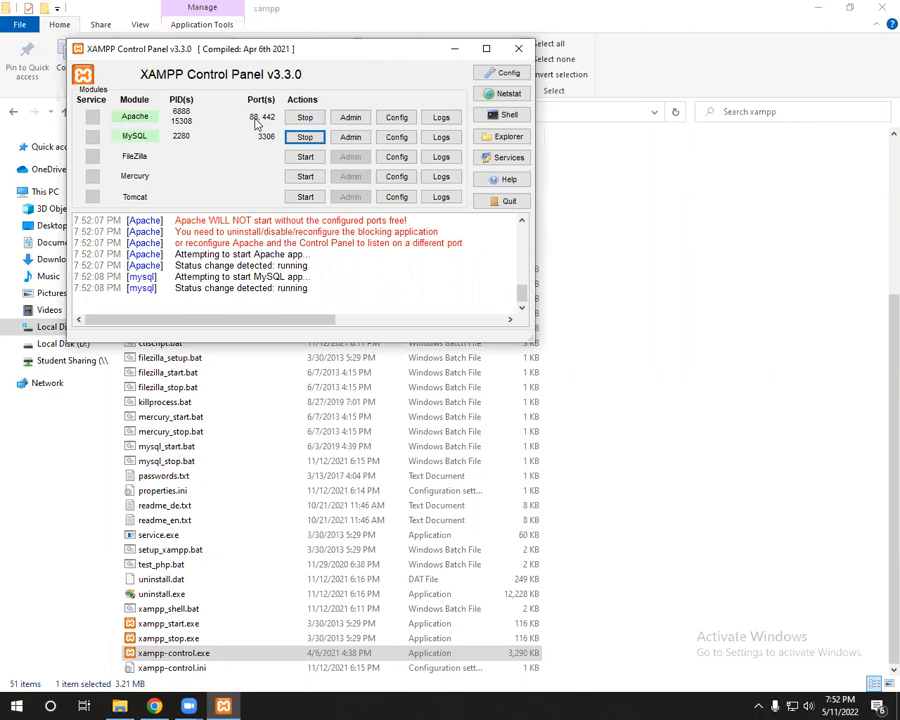
pyautogui.click(304, 117)
pyautogui.click(300, 137)
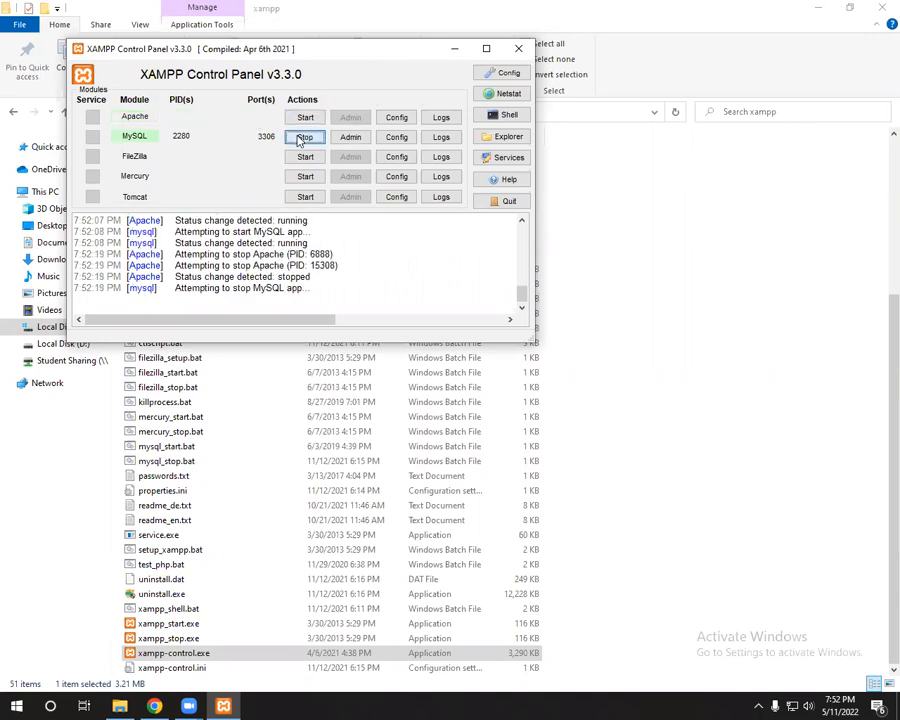
pyautogui.click(391, 120)
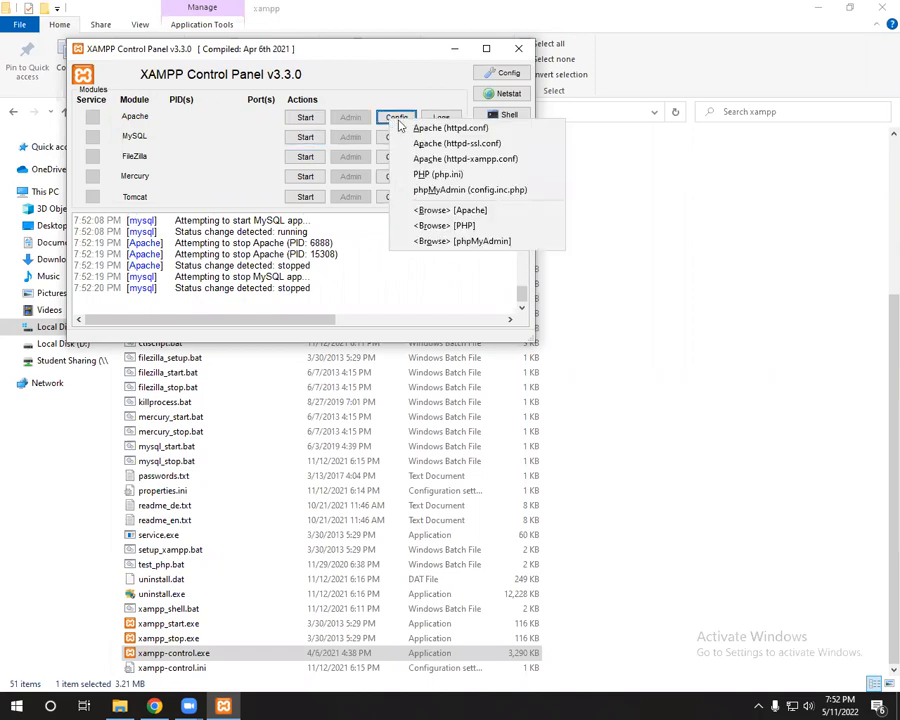
pyautogui.click(478, 135)
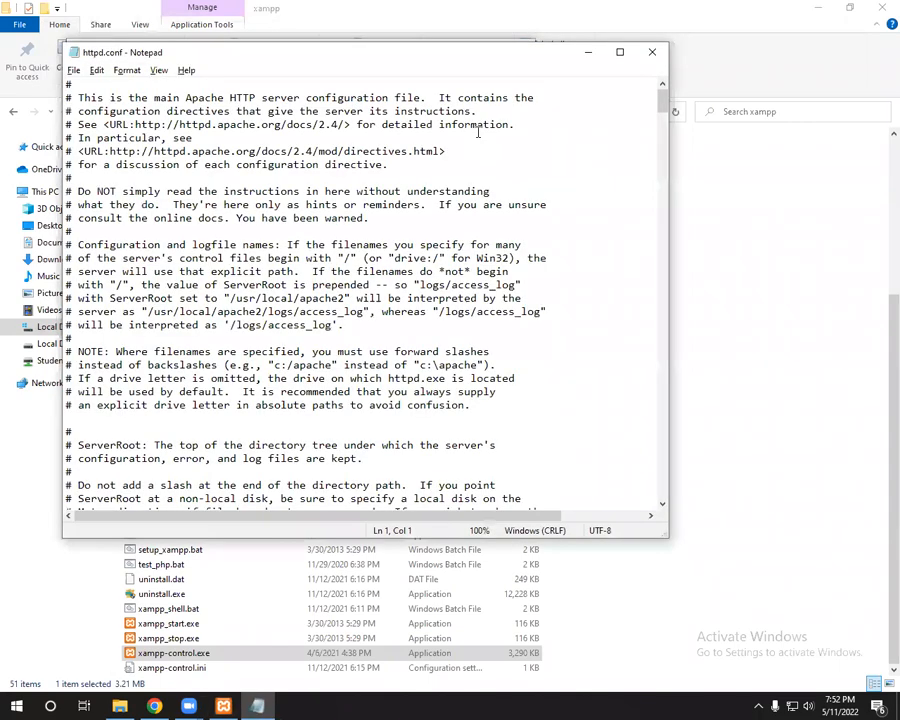
# Step: Maximise Notepad and search httpd.conf for 80, which is not found
pyautogui.click(623, 54)
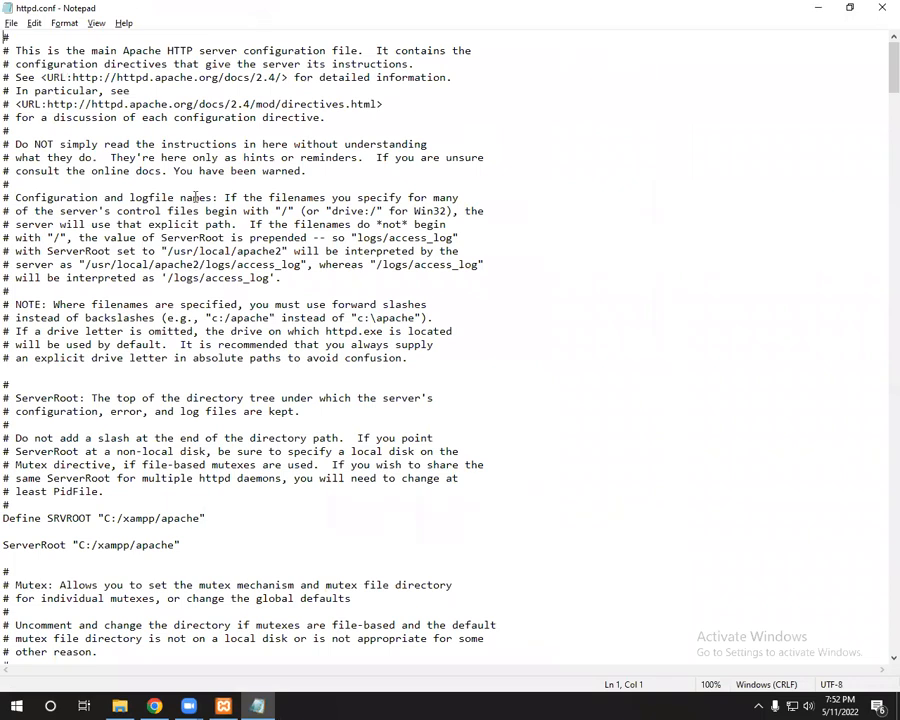
pyautogui.scroll(-4, 183, 183)
pyautogui.scroll(5, 183, 183)
pyautogui.click(195, 209)
pyautogui.hotkey('ctrl', 'f')
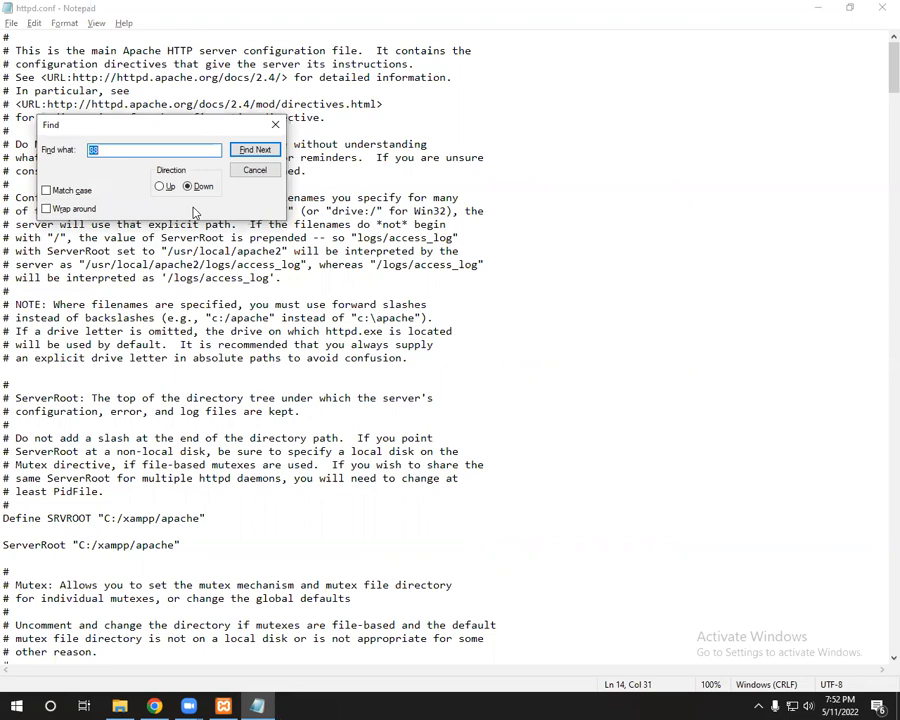
pyautogui.click(153, 150)
pyautogui.press('BackSpace')
pyautogui.write('0')
pyautogui.click(256, 150)
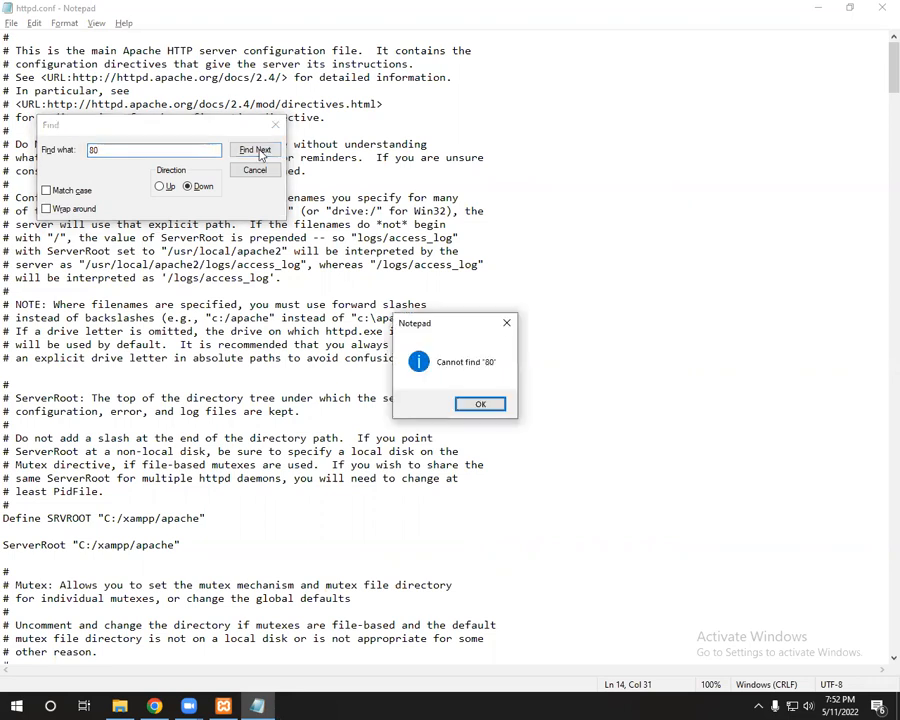
pyautogui.click(480, 406)
# Step: Search for 88 and confirm the Listen 88 line
pyautogui.click(121, 150)
pyautogui.press('BackSpace')
pyautogui.write('8')
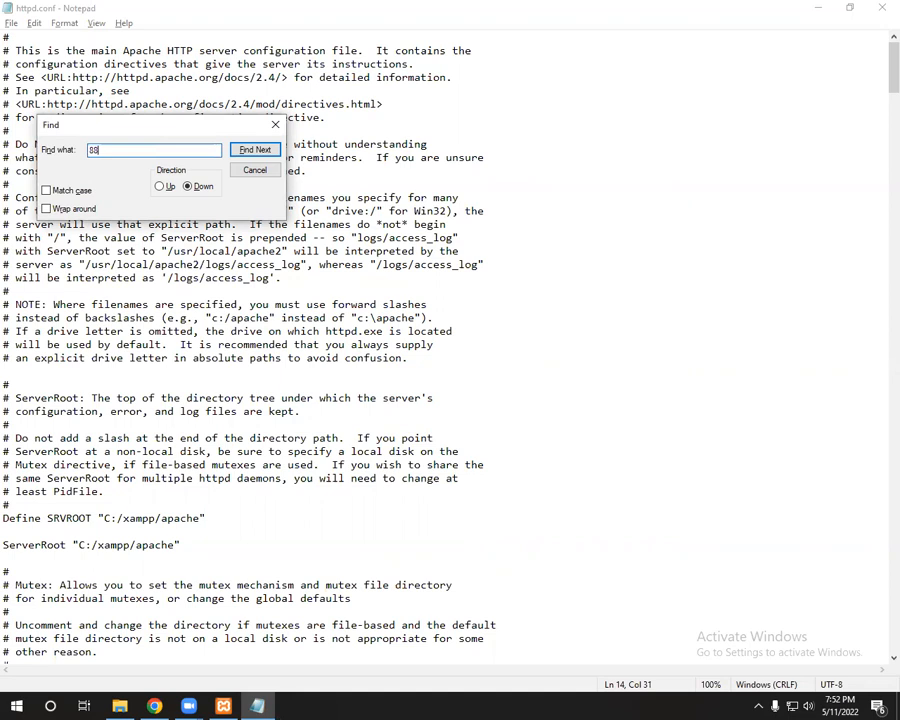
pyautogui.click(255, 150)
pyautogui.scroll(-7, 124, 402)
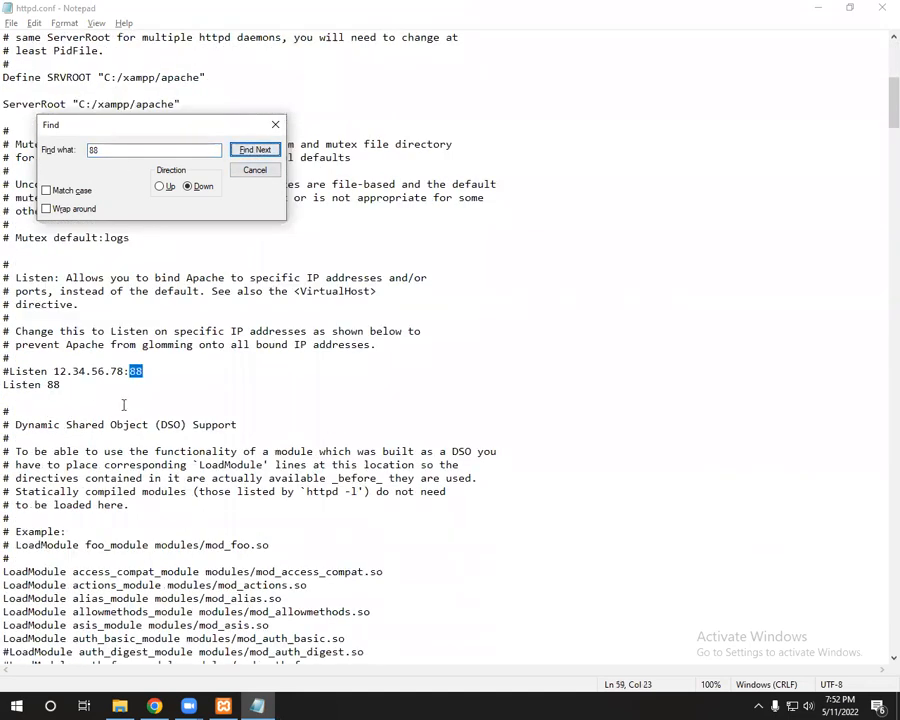
pyautogui.click(84, 379)
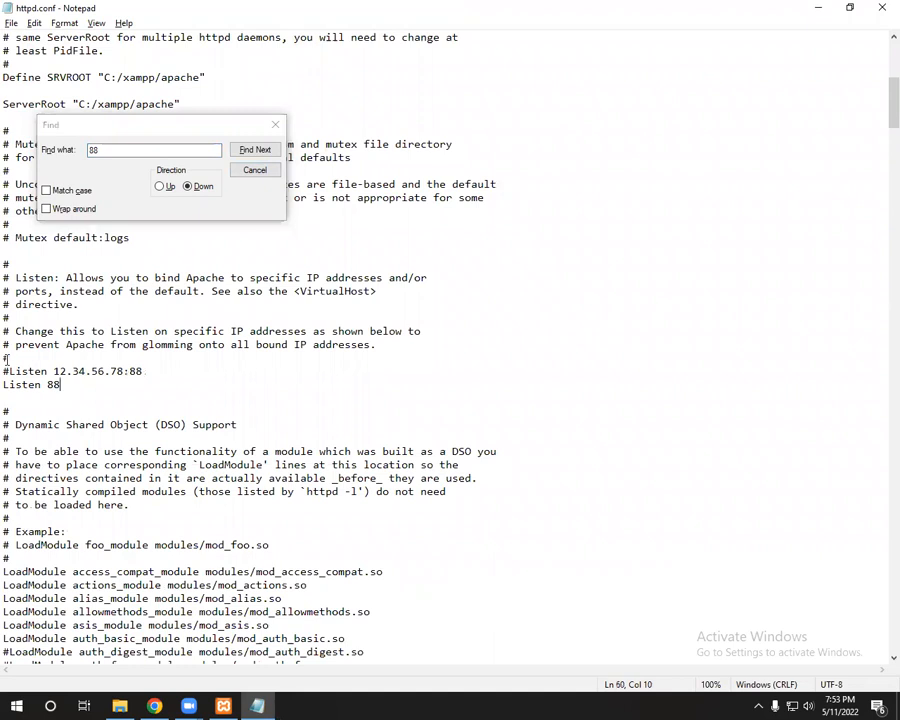
pyautogui.moveTo(10, 372); pyautogui.dragTo(3, 372)
pyautogui.doubleClick(91, 373)
pyautogui.click(70, 385)
pyautogui.doubleClick(53, 385)
pyautogui.click(250, 150)
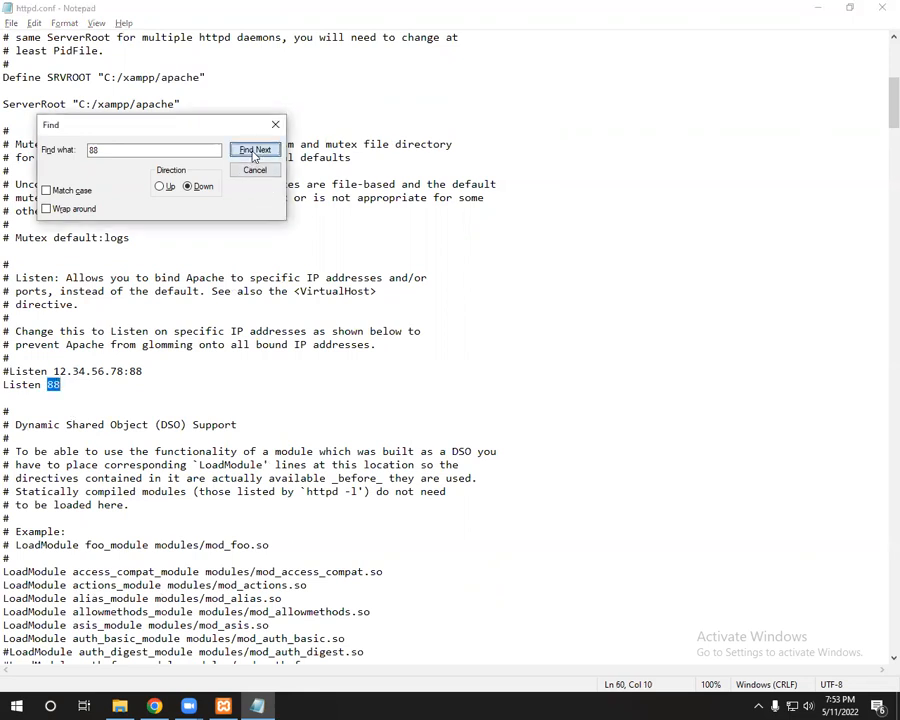
# Step: Confirm ServerName localhost:88, then close the Find box and Notepad
pyautogui.scroll(-3, 227, 281)
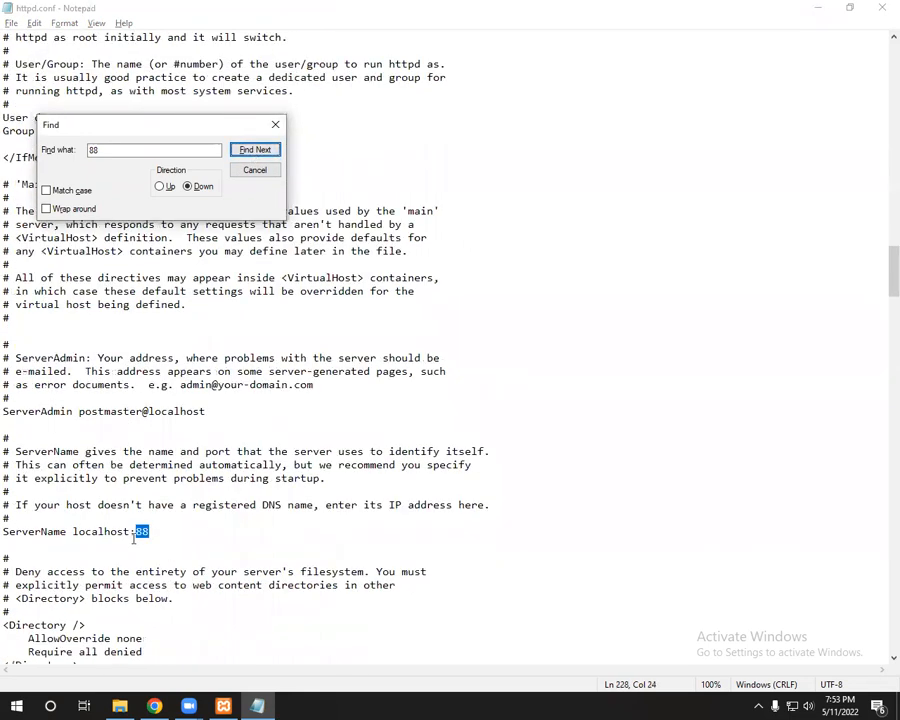
pyautogui.click(137, 531)
pyautogui.click(148, 531)
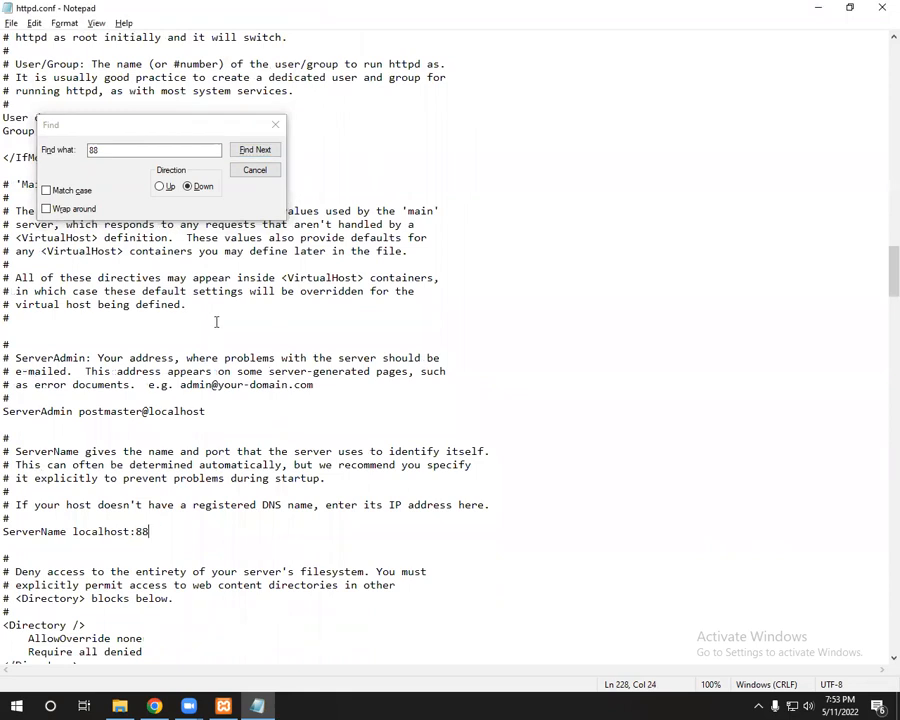
pyautogui.click(274, 125)
pyautogui.click(349, 153)
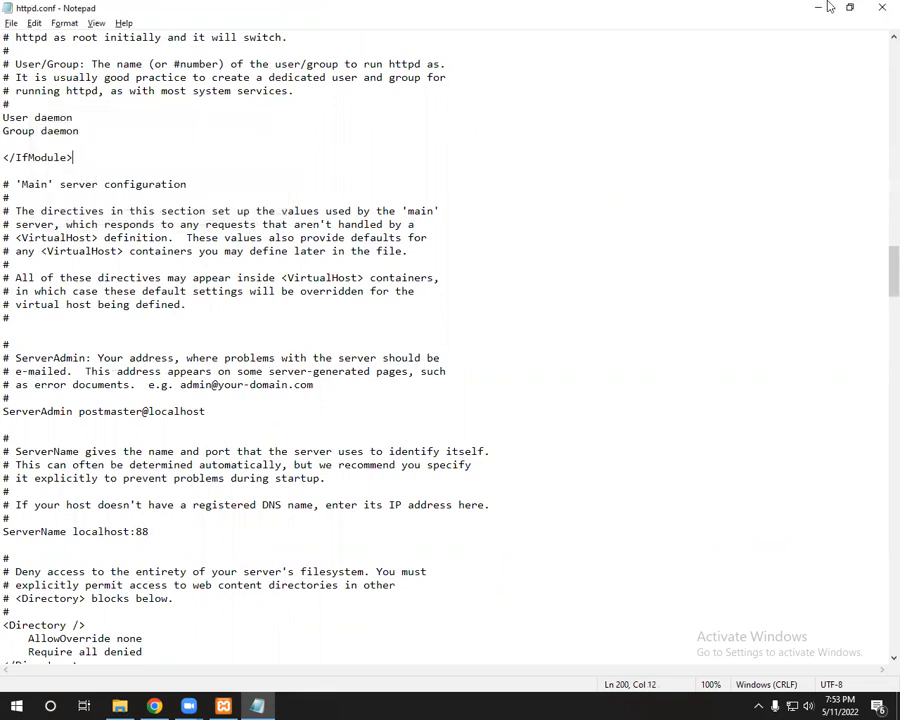
pyautogui.click(882, 7)
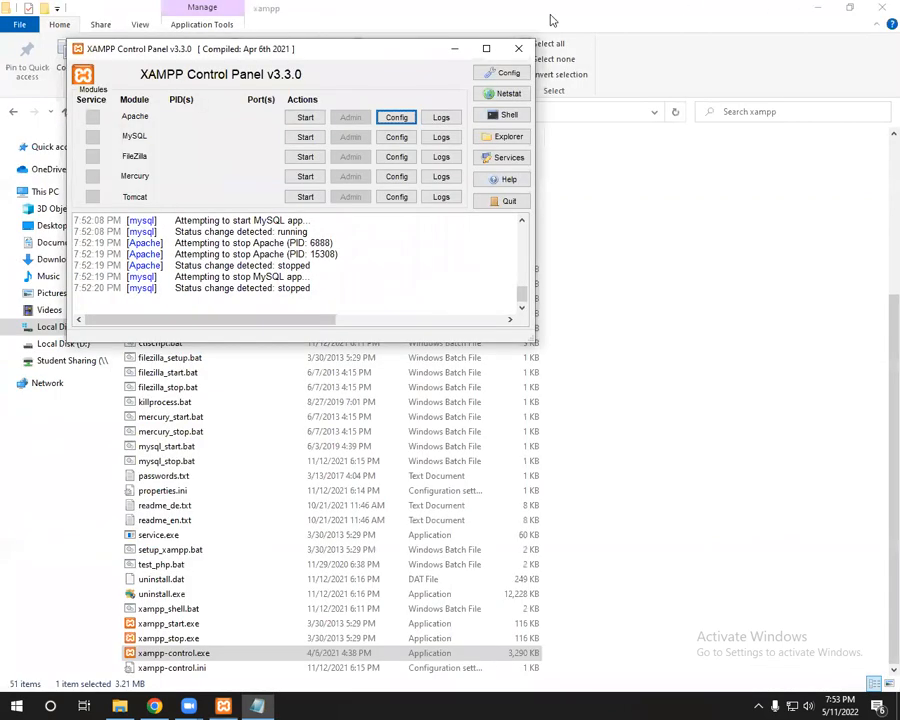
# Step: Start Apache (ports 88, 443) and MySQL (3306), then minimise the control panel
pyautogui.click(305, 117)
pyautogui.click(305, 137)
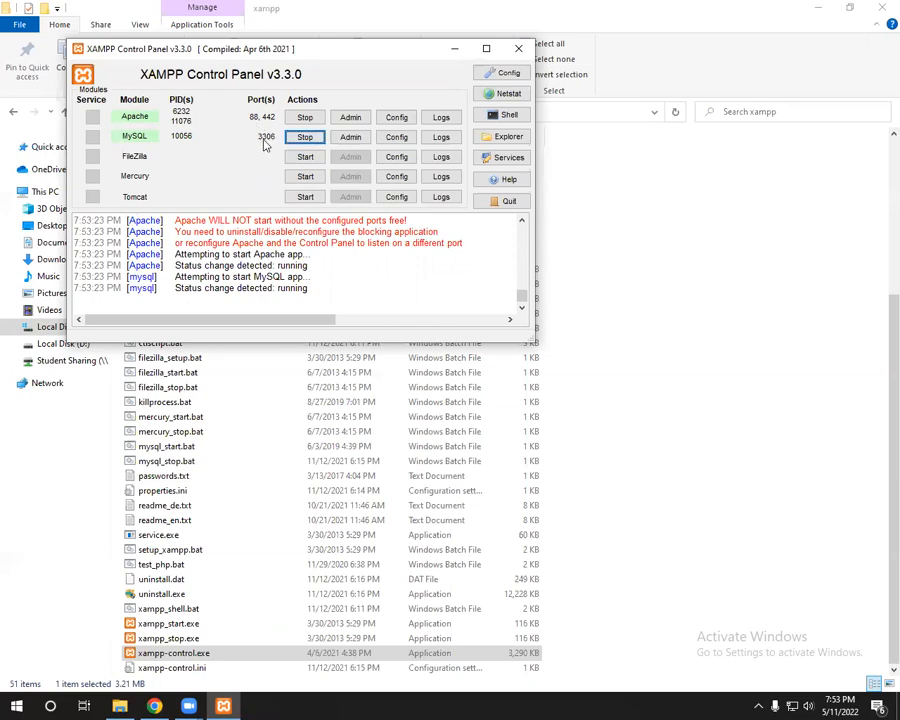
pyautogui.click(455, 49)
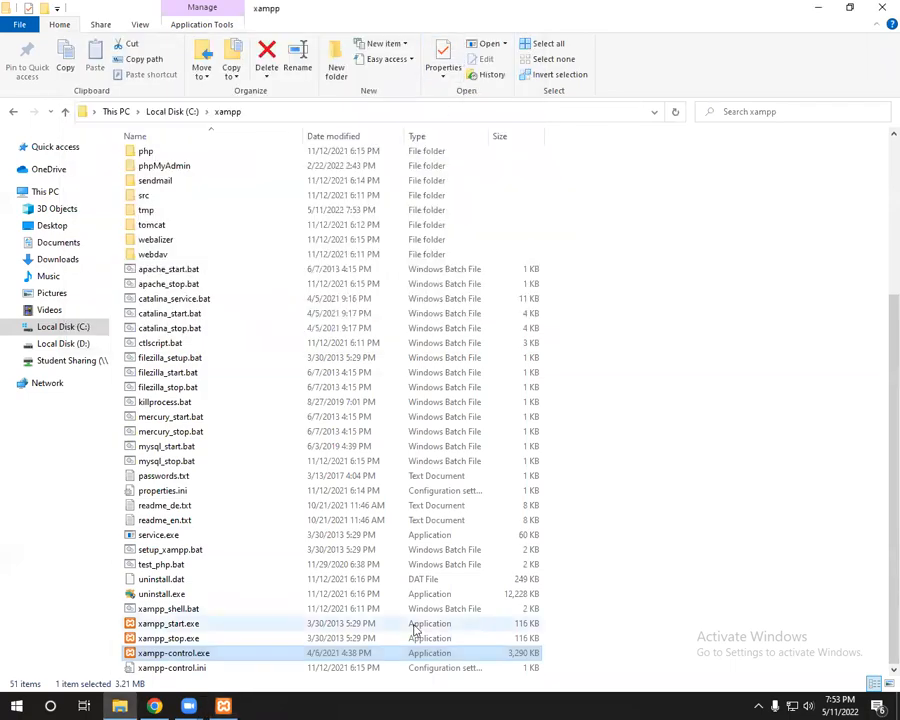
pyautogui.click(163, 705)
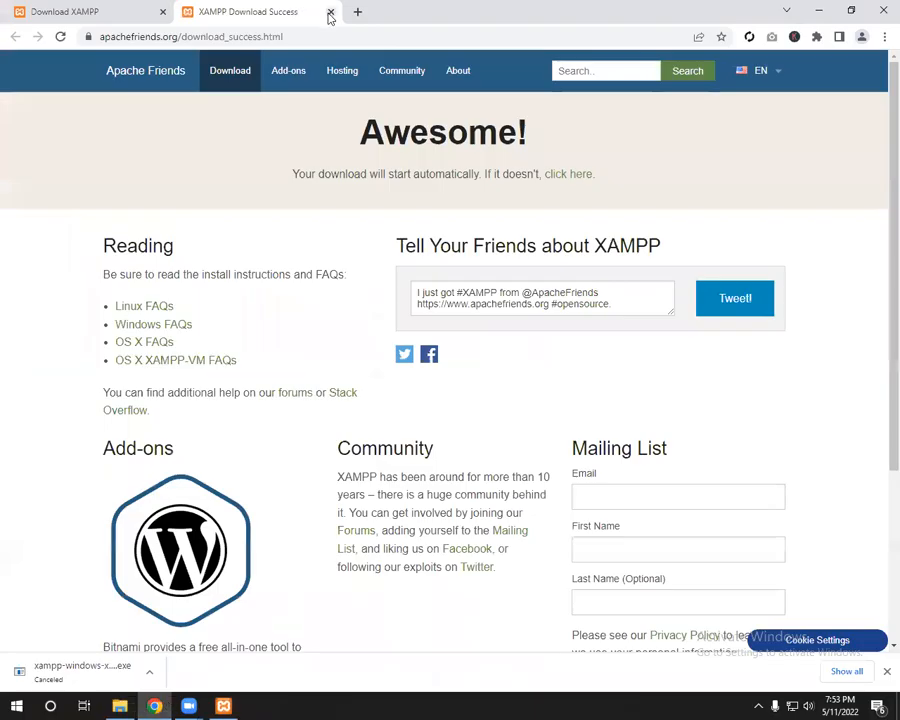
# Step: Close the XAMPP download tabs and load localhost:88/phpmyadmin/ in a new tab
pyautogui.click(331, 13)
pyautogui.click(189, 12)
pyautogui.click(164, 11)
pyautogui.click(159, 36)
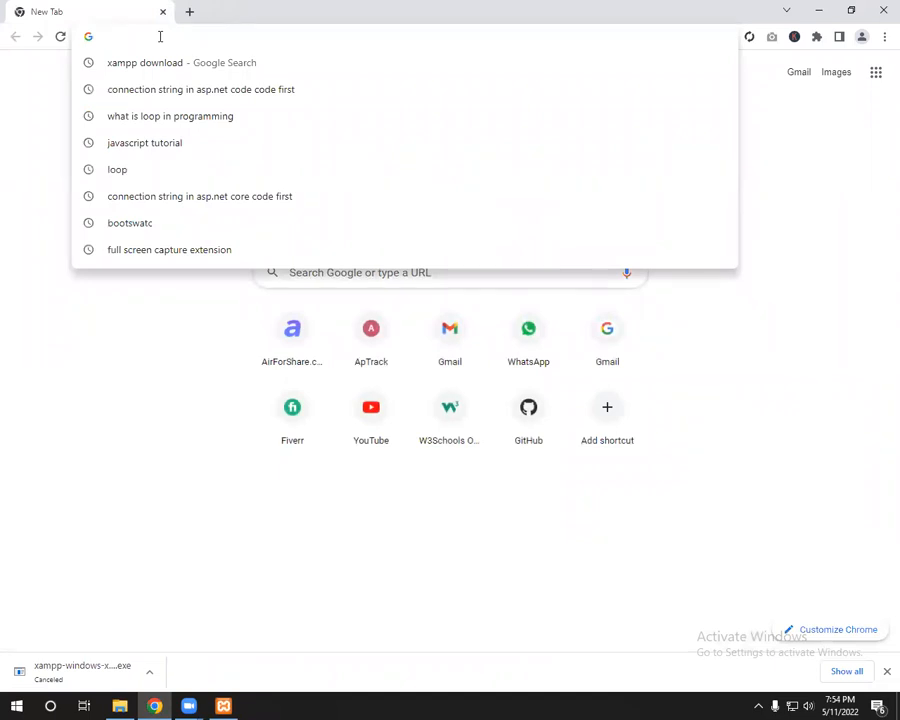
pyautogui.write('lcoal')
pyautogui.press('BackSpace')
pyautogui.press('BackSpace')
pyautogui.press('BackSpace')
pyautogui.press('BackSpace')
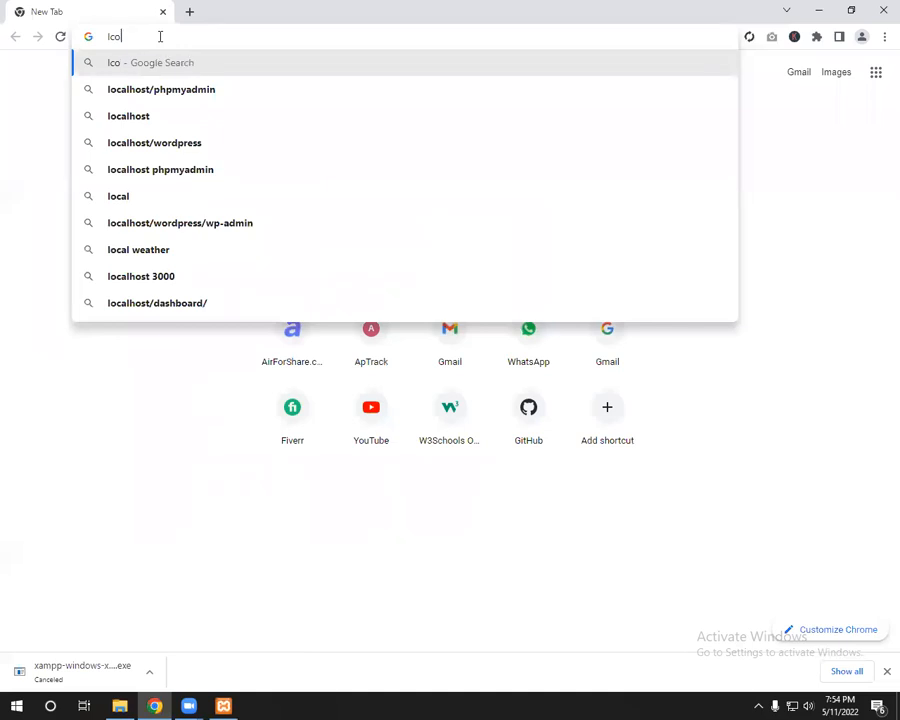
pyautogui.write('ocal')
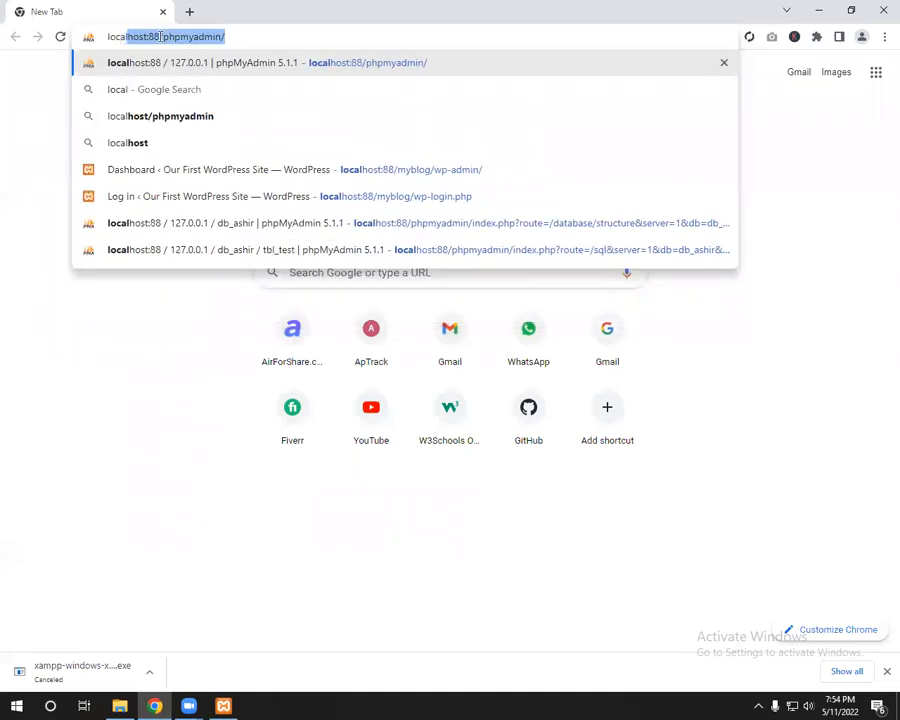
pyautogui.press('Right')
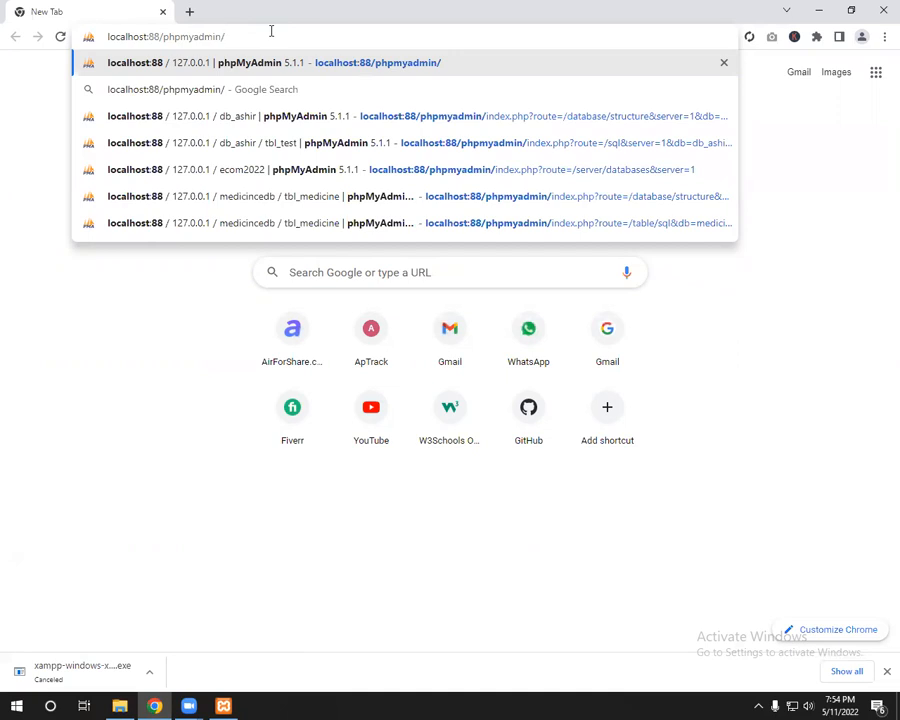
pyautogui.press('Return')
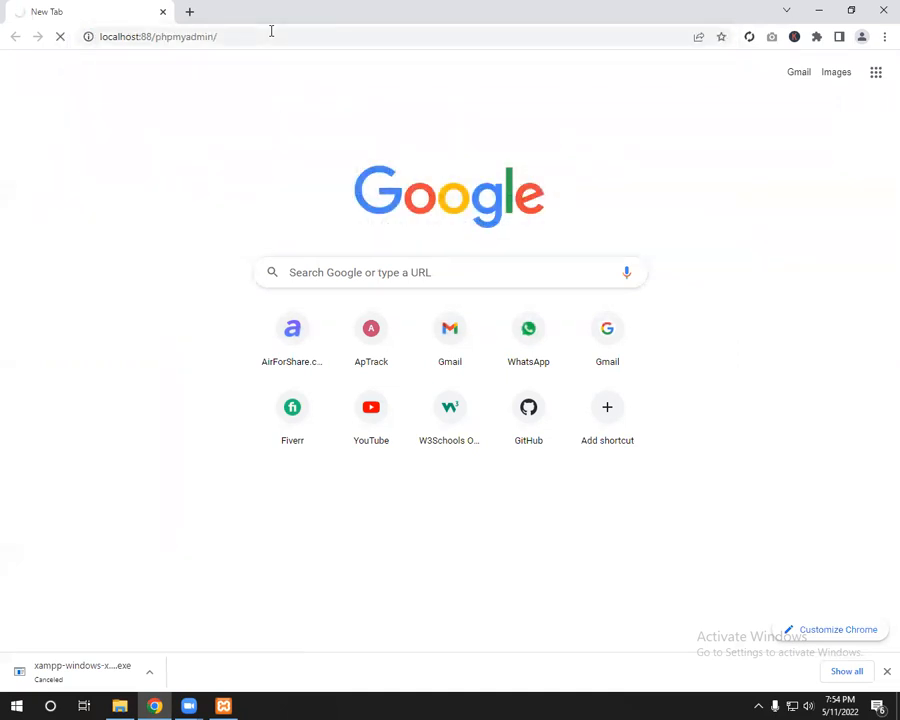
# Step: Highlight the phpmyadmin part of the address, then switch to File Explorer
pyautogui.click(172, 40)
pyautogui.doubleClick(173, 40)
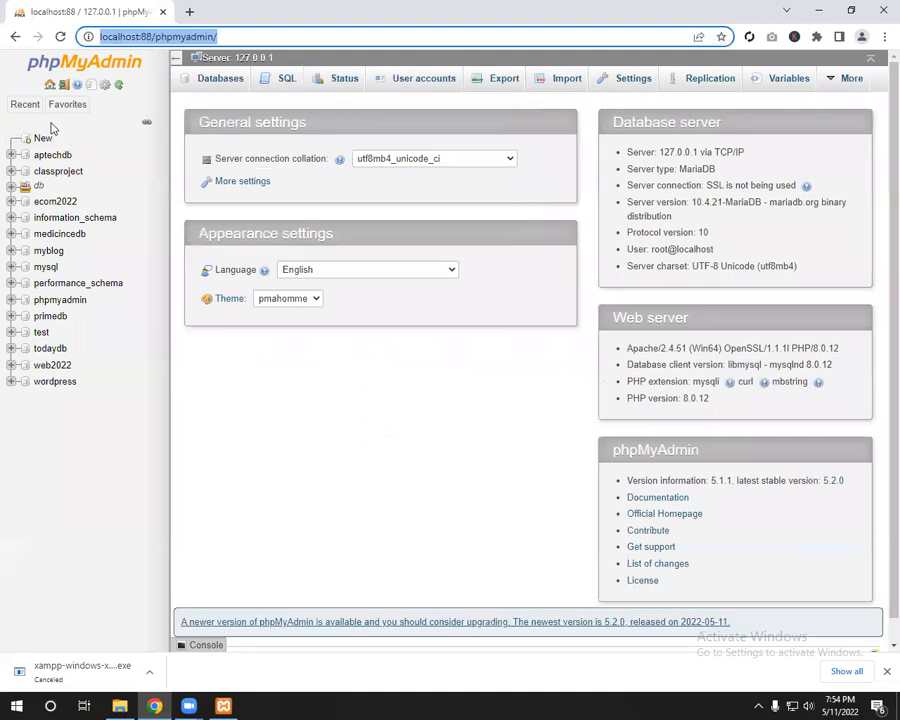
pyautogui.hotkey('alt', 'Tab')
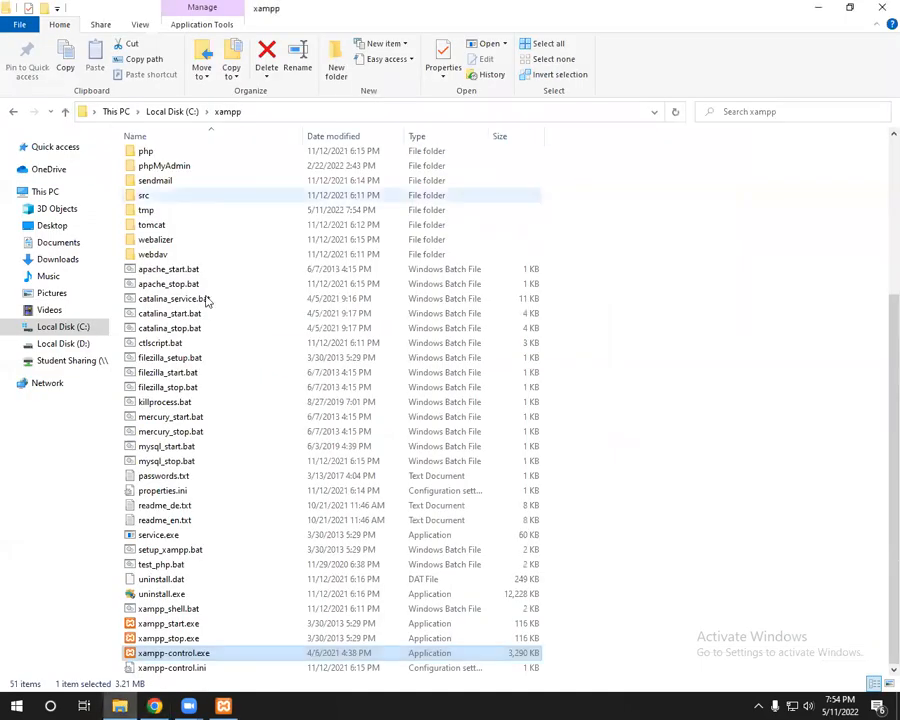
# Step: Look inside C:\xampp\phpMyAdmin, return to xampp, and minimise Explorer to reveal phpMyAdmin
pyautogui.scroll(5, 209, 303)
pyautogui.doubleClick(191, 398)
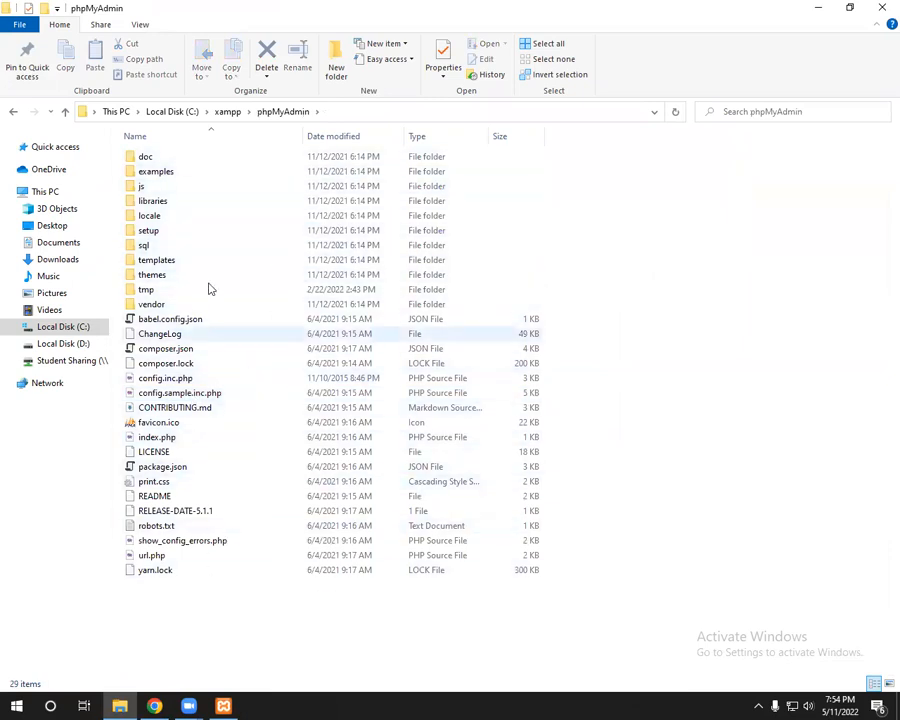
pyautogui.click(229, 112)
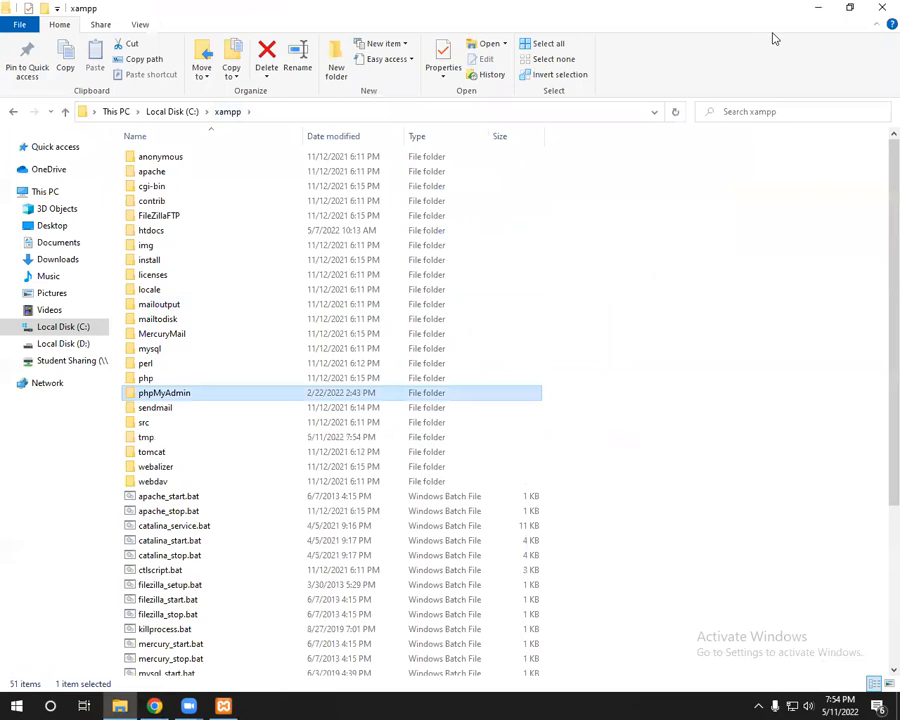
pyautogui.click(816, 8)
pyautogui.click(151, 455)
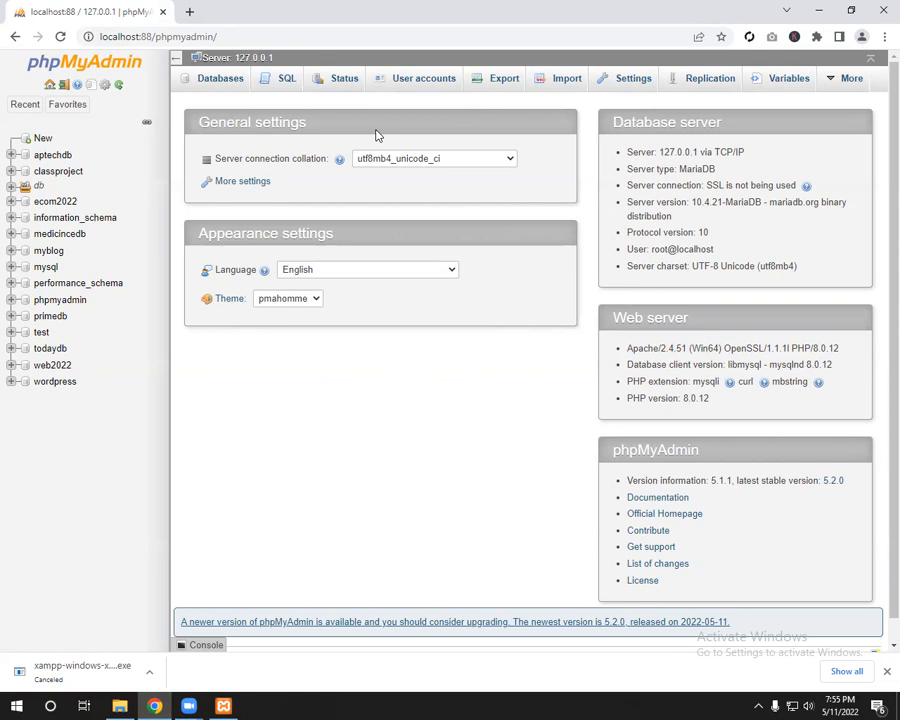
# Step: Create an empty database named 'db_chat' from the sidebar's New page
pyautogui.click(44, 139)
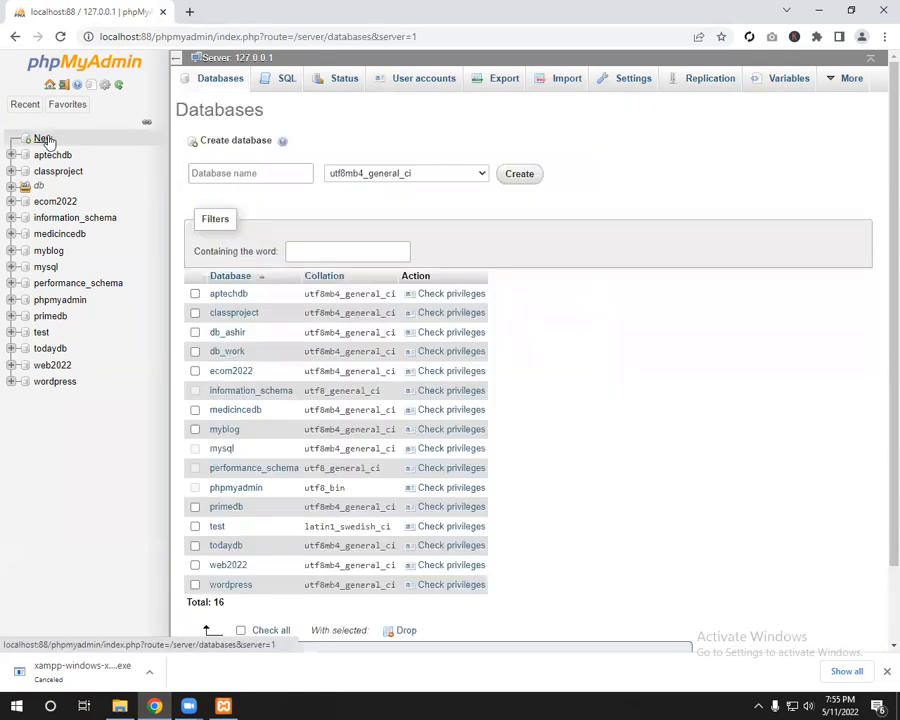
pyautogui.click(226, 177)
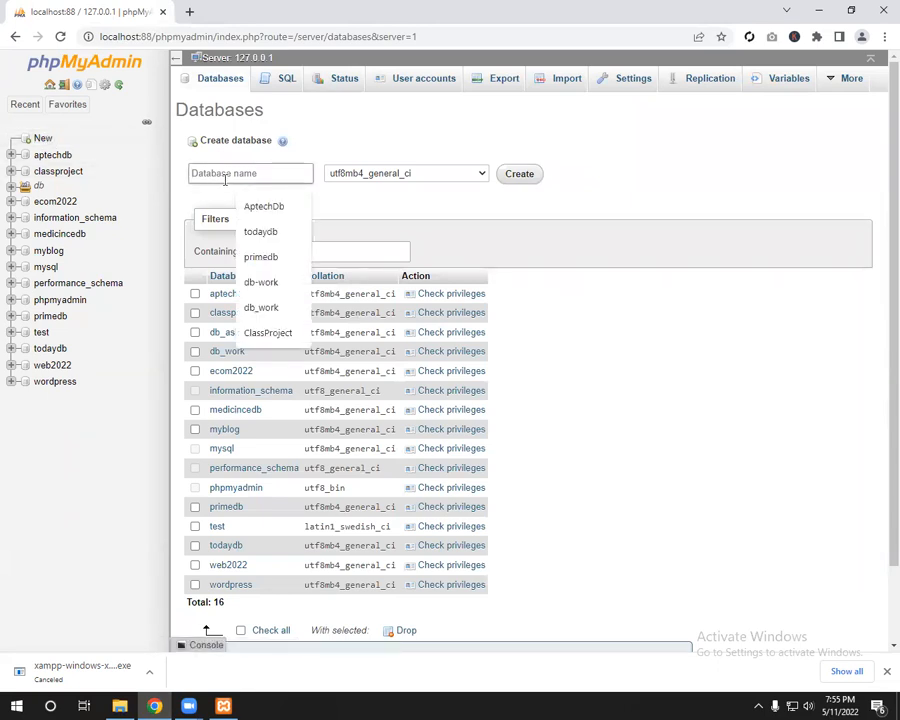
pyautogui.write('db_')
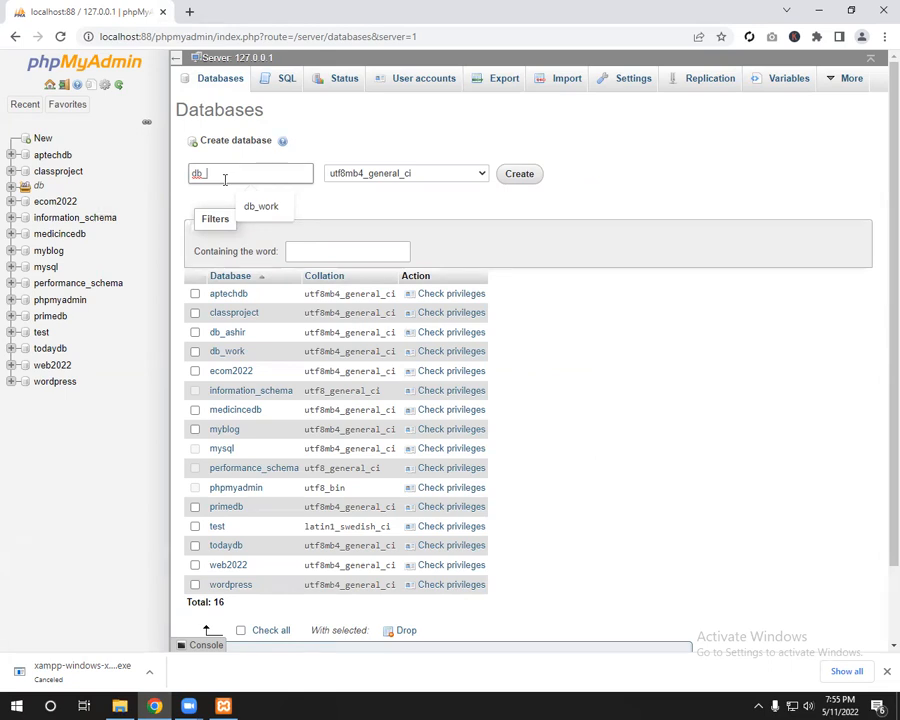
pyautogui.write('cahs')
pyautogui.press('BackSpace')
pyautogui.press('BackSpace')
pyautogui.press('BackSpace')
pyautogui.write('hat')
pyautogui.click(520, 173)
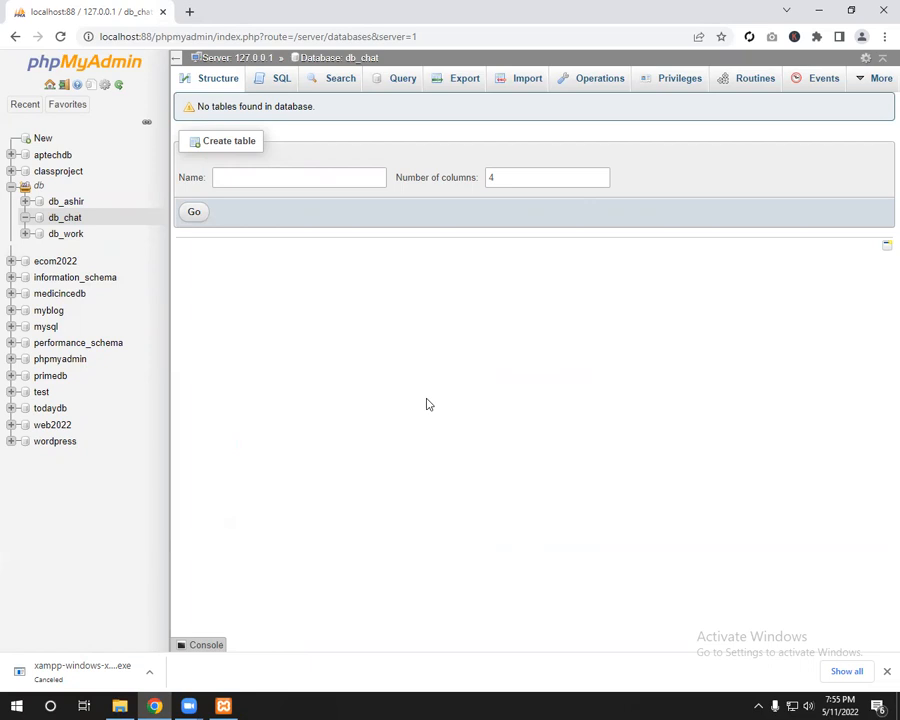
# Step: Enter tbl_u as the name of the new table in db_chat
pyautogui.click(321, 177)
pyautogui.write('tbl')
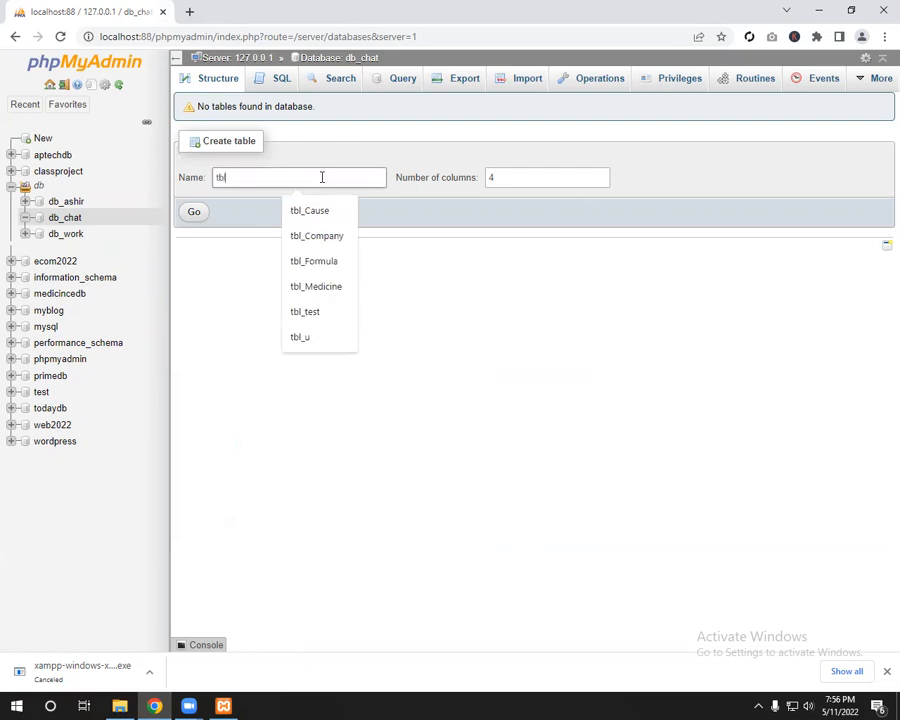
pyautogui.write('_u')
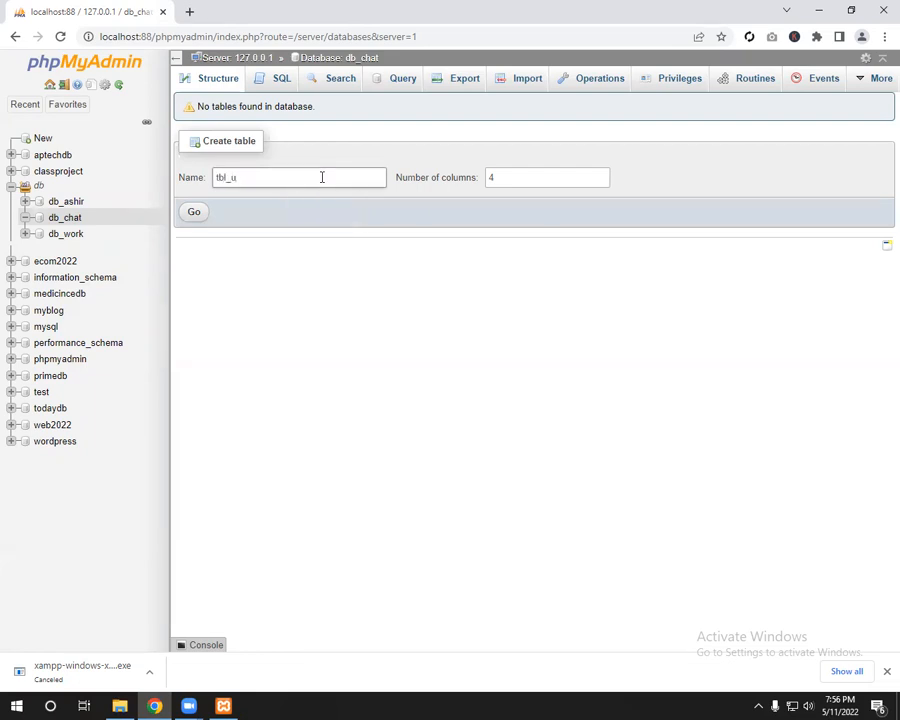
pyautogui.press('Left')
pyautogui.press('Left')
pyautogui.hotkey('shift', 'Left')
pyautogui.hotkey('shift', 'Left')
pyautogui.hotkey('shift', 'Left')
# Step: Set the number of columns to 7 and bring up the column definition form
pyautogui.click(504, 178)
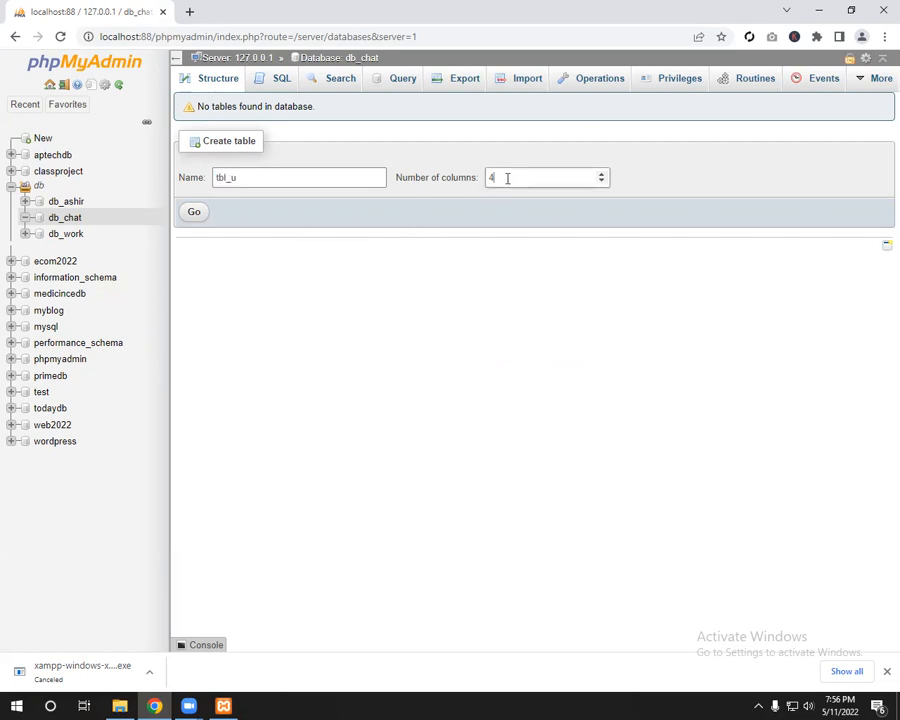
pyautogui.press('BackSpace')
pyautogui.write('6')
pyautogui.press('BackSpace')
pyautogui.write('5')
pyautogui.press('BackSpace')
pyautogui.write('7')
pyautogui.click(510, 211)
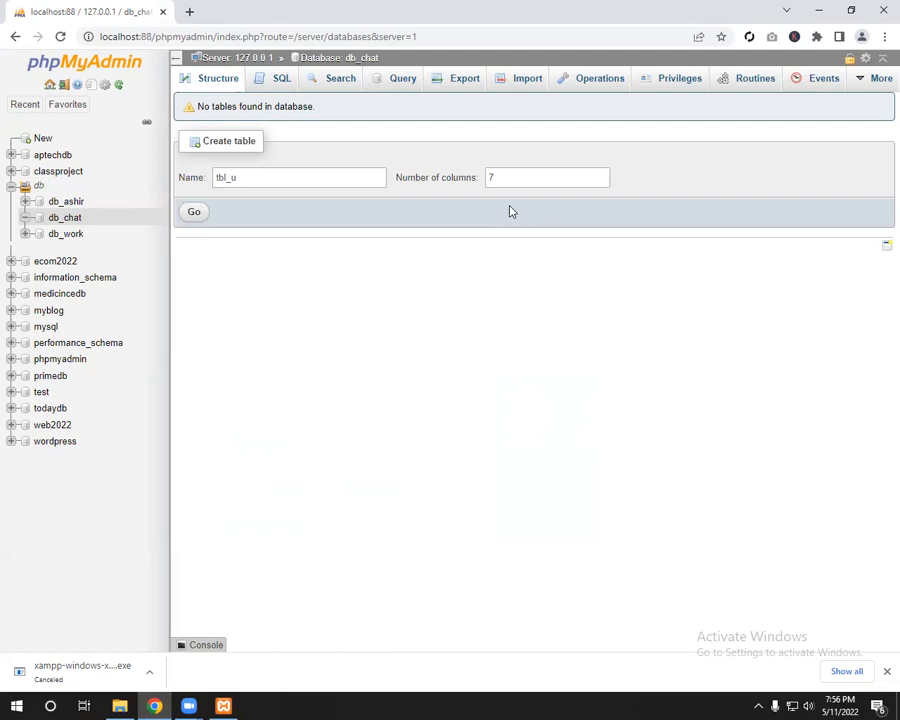
pyautogui.click(329, 175)
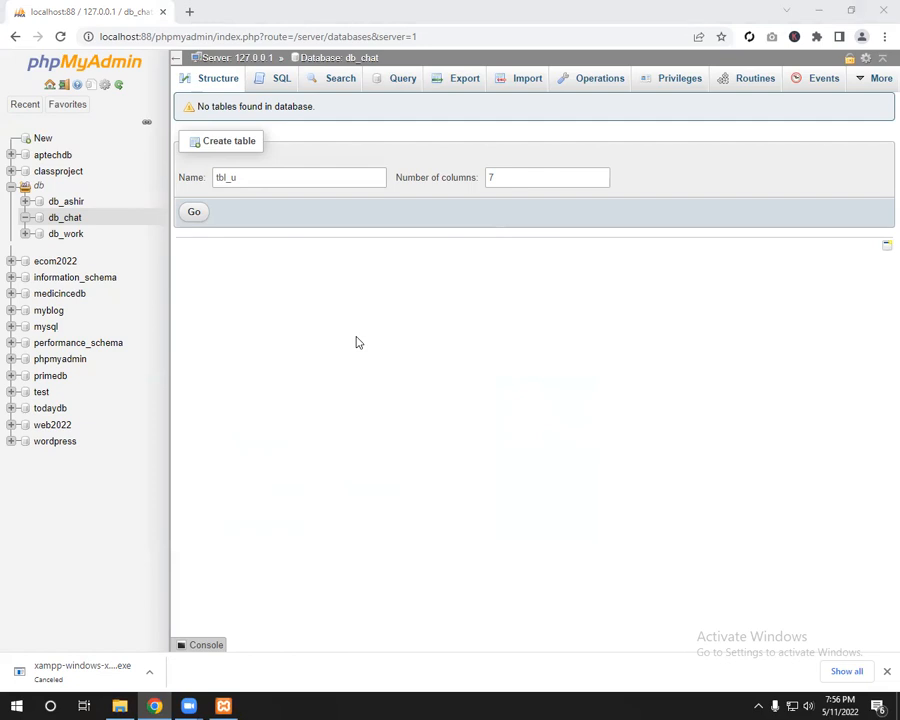
pyautogui.click(197, 213)
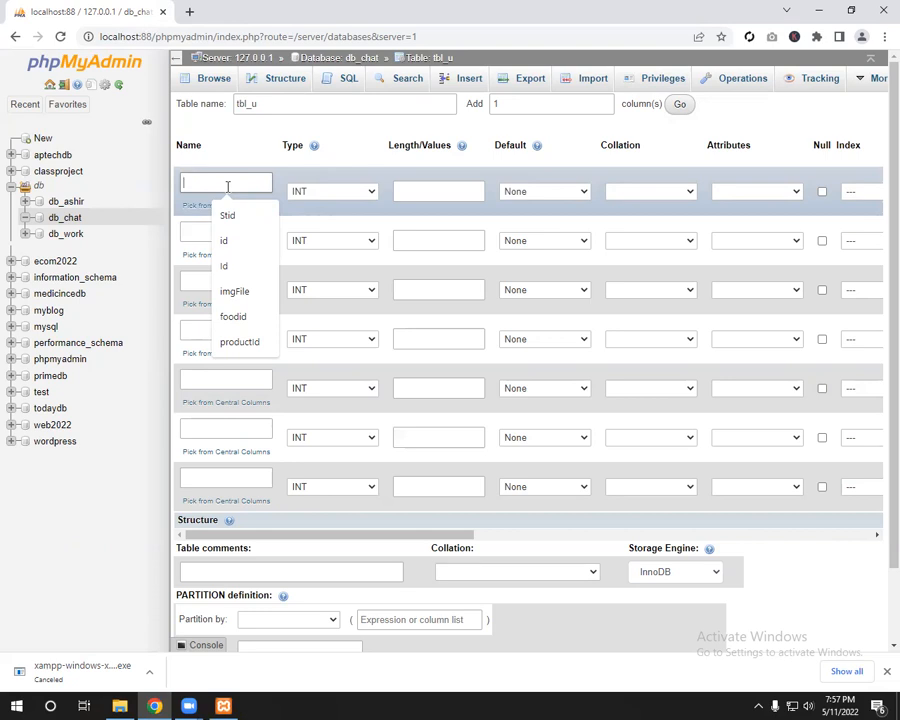
# Step: Name the first column uid and make it an auto-increment primary key
pyautogui.write('uid')
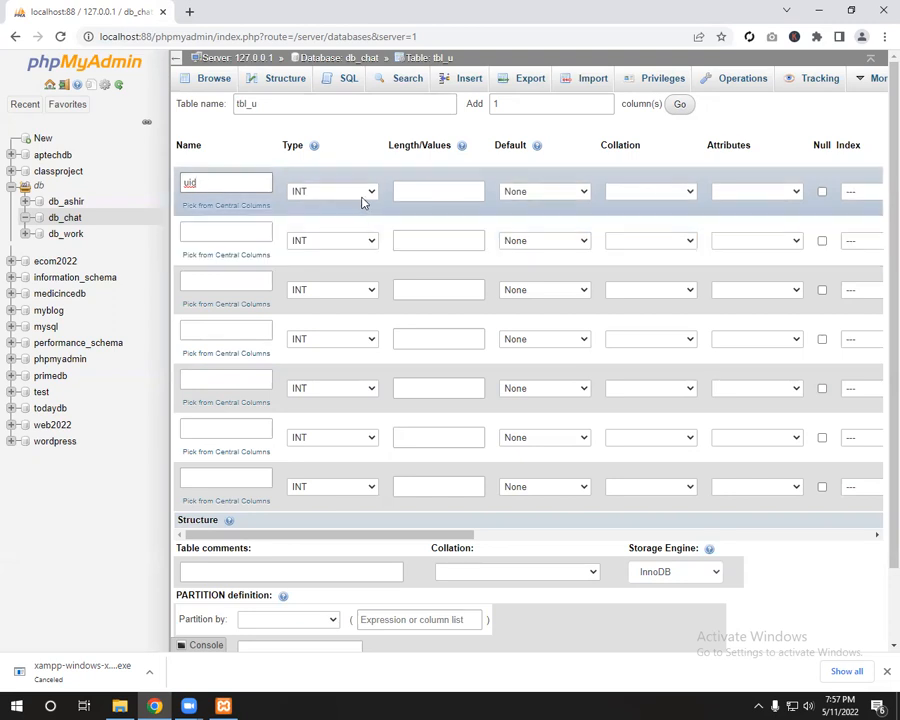
pyautogui.moveTo(331, 537); pyautogui.dragTo(440, 545)
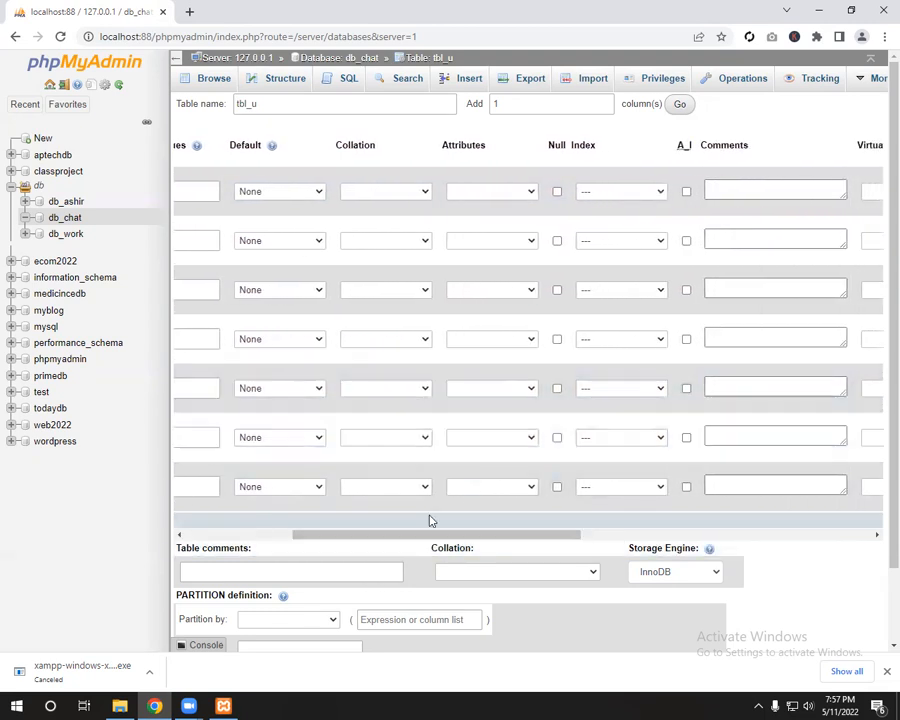
pyautogui.moveTo(427, 538); pyautogui.dragTo(484, 542)
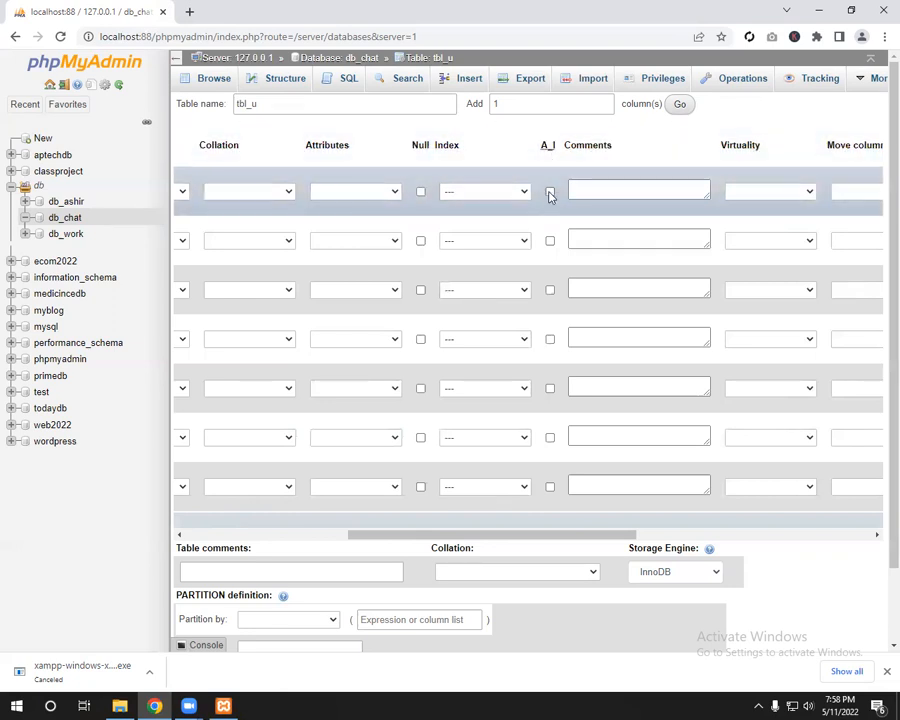
pyautogui.click(550, 192)
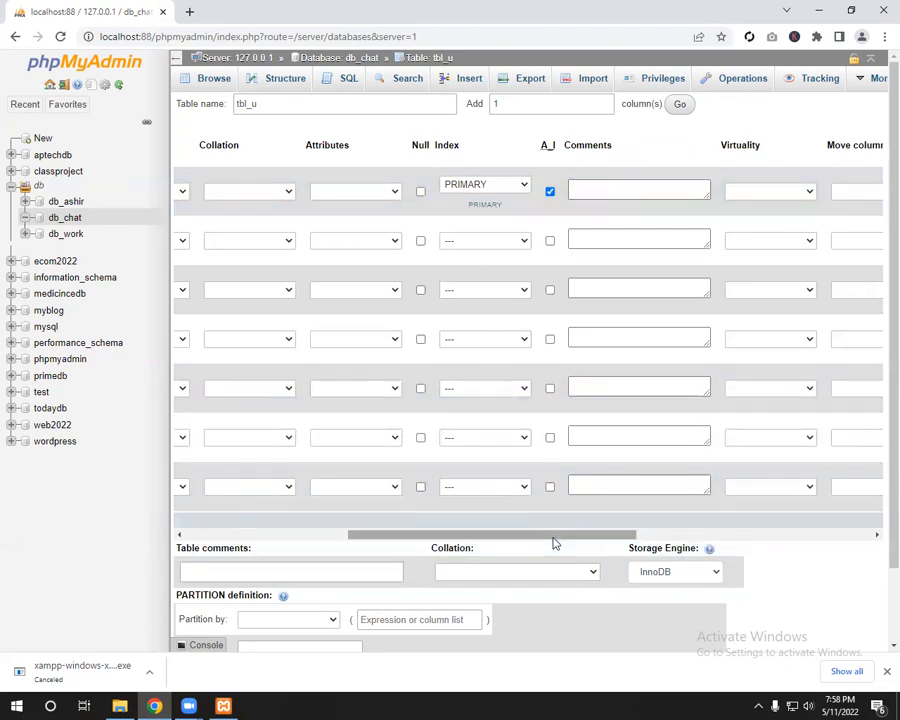
# Step: Name the second column uname, correcting the misspelling
pyautogui.moveTo(554, 536); pyautogui.dragTo(276, 530)
pyautogui.click(251, 233)
pyautogui.write('uanme')
pyautogui.hotkey('ctrl', 'a')
pyautogui.write('uan')
pyautogui.press('BackSpace')
pyautogui.press('BackSpace')
pyautogui.write('name')
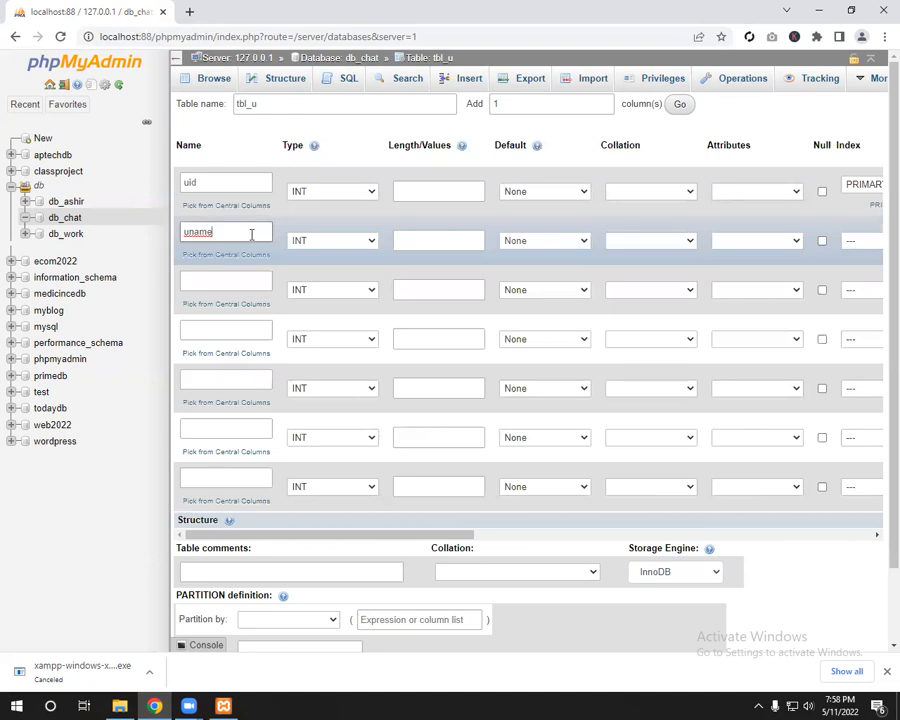
# Step: Make uname a VARCHAR with length 222
pyautogui.click(311, 242)
pyautogui.click(375, 262)
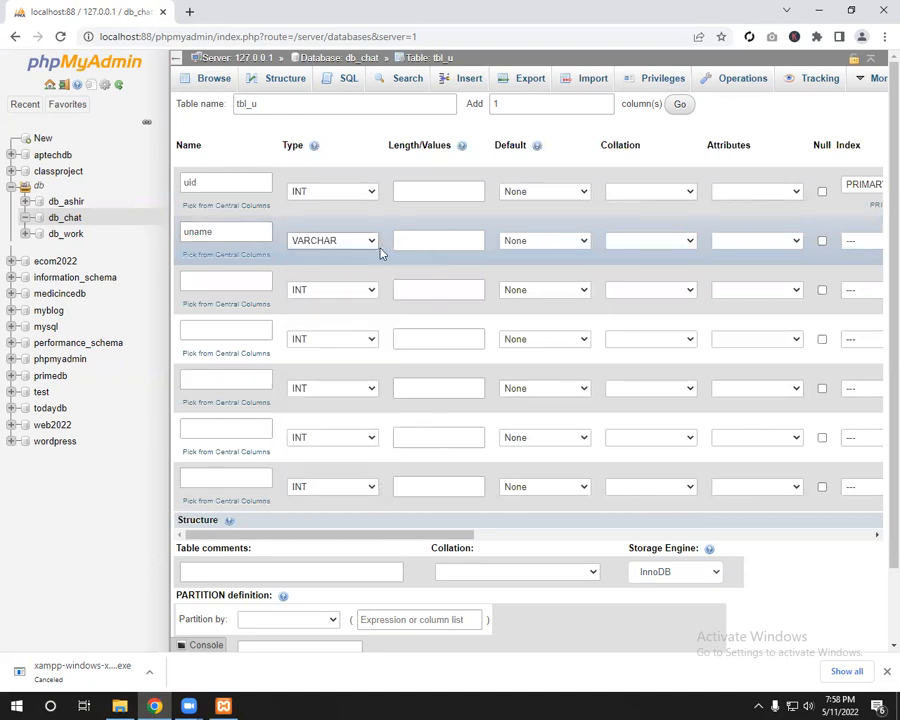
pyautogui.click(425, 241)
pyautogui.write('222')
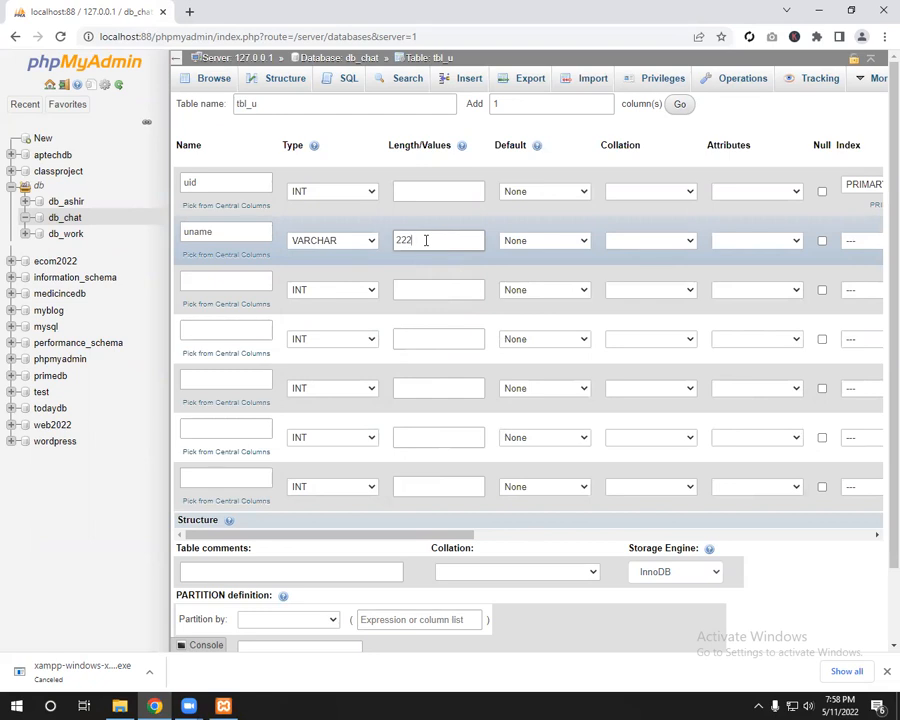
# Step: Add a third column uemail as VARCHAR with length 222
pyautogui.click(247, 283)
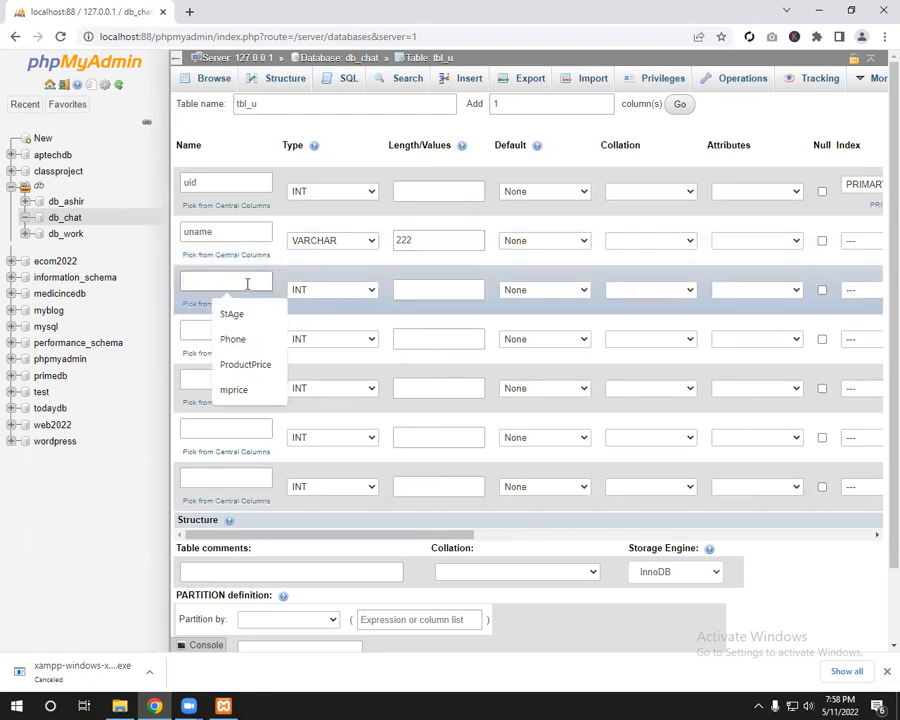
pyautogui.write('uemail')
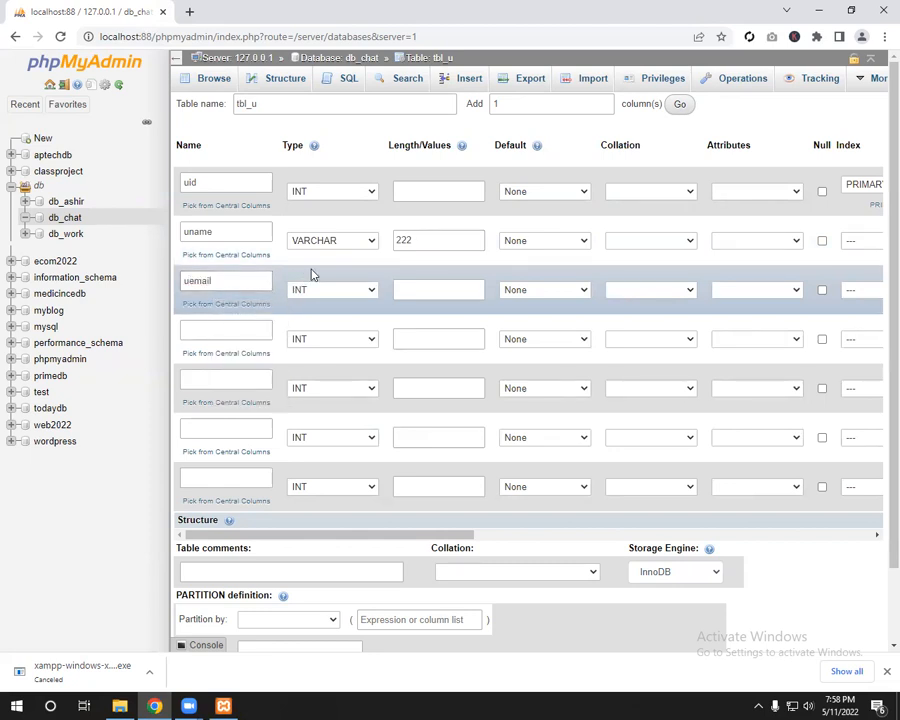
pyautogui.click(370, 289)
pyautogui.click(380, 315)
pyautogui.click(414, 292)
pyautogui.write('222')
pyautogui.moveTo(404, 538); pyautogui.dragTo(438, 546)
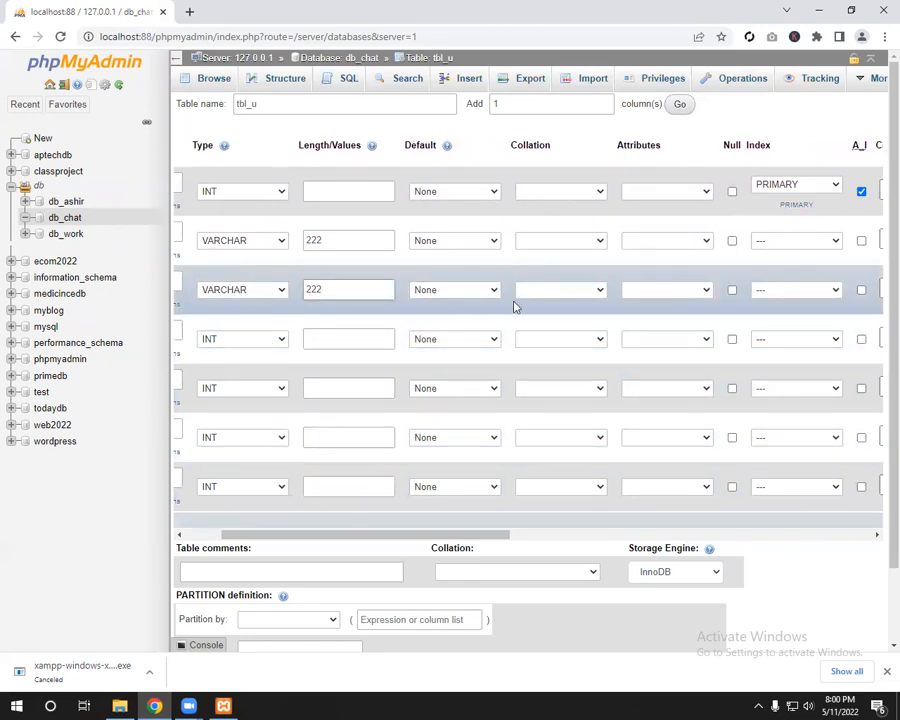
# Step: Set uemail's index to UNIQUE and confirm it in the Add index dialog
pyautogui.click(785, 293)
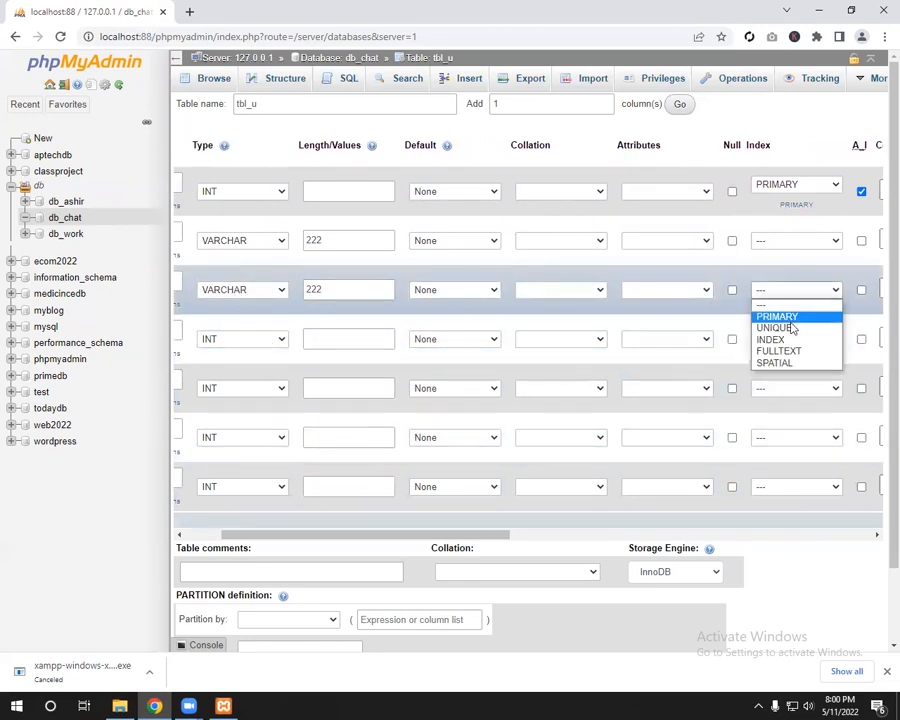
pyautogui.click(794, 327)
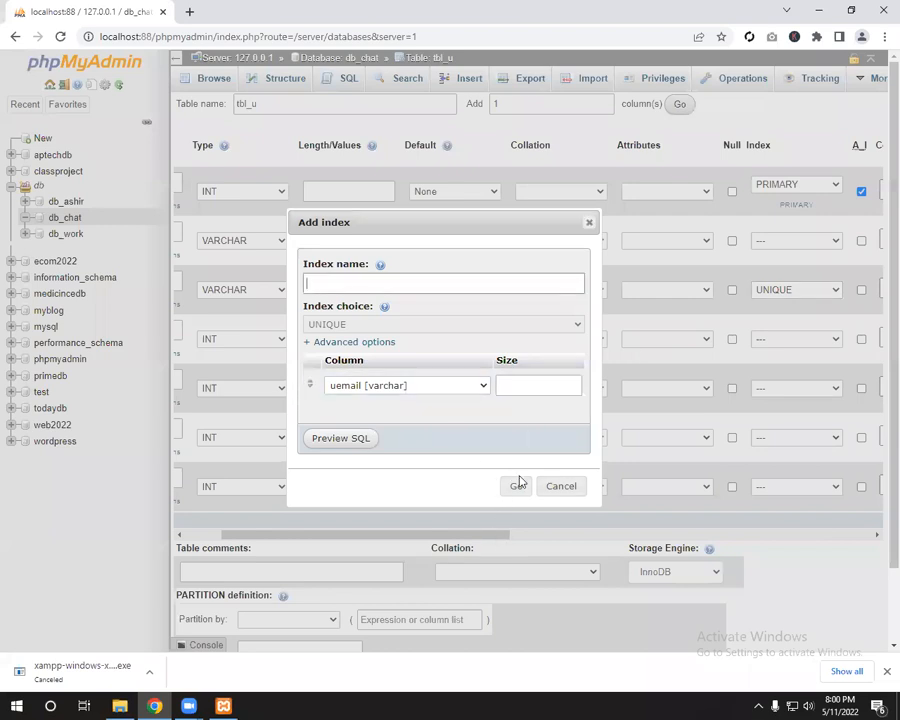
pyautogui.click(514, 482)
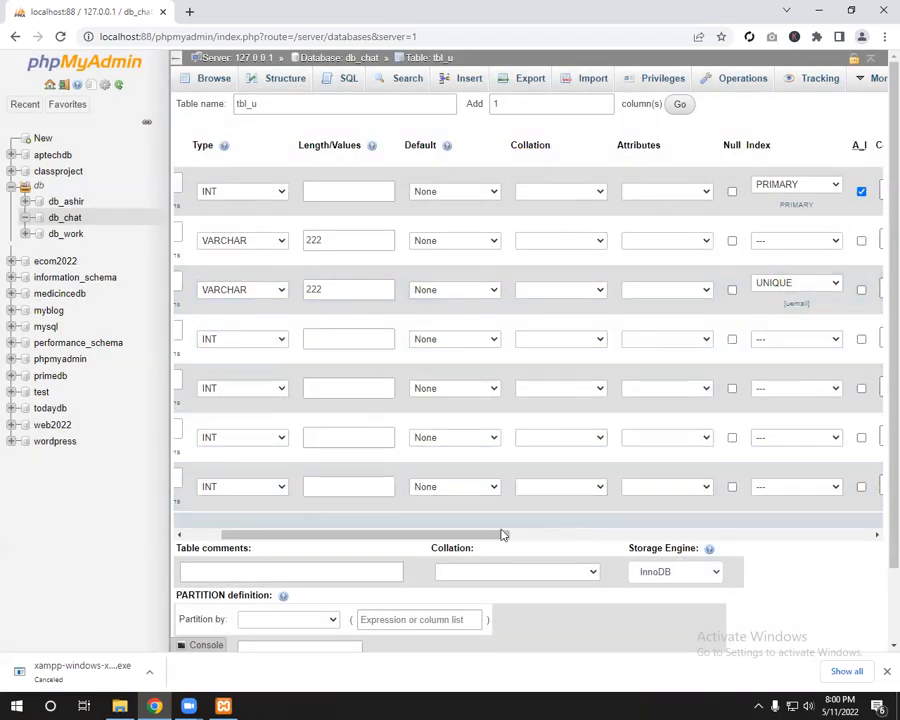
pyautogui.moveTo(504, 534); pyautogui.dragTo(361, 539)
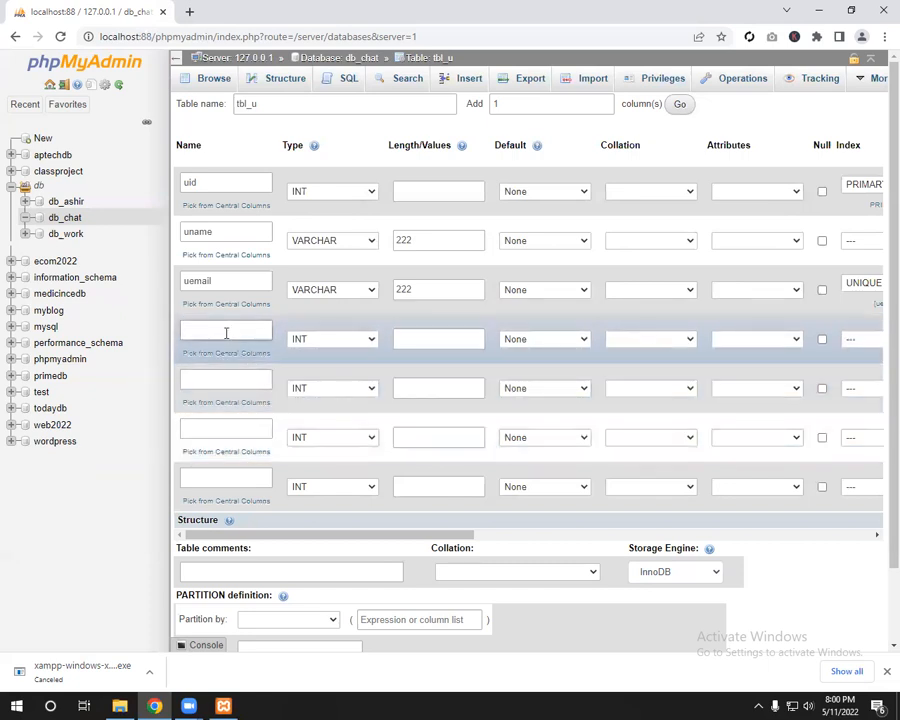
# Step: Name the fourth column uprofile and set its type to TEXT
pyautogui.click(226, 332)
pyautogui.write('u')
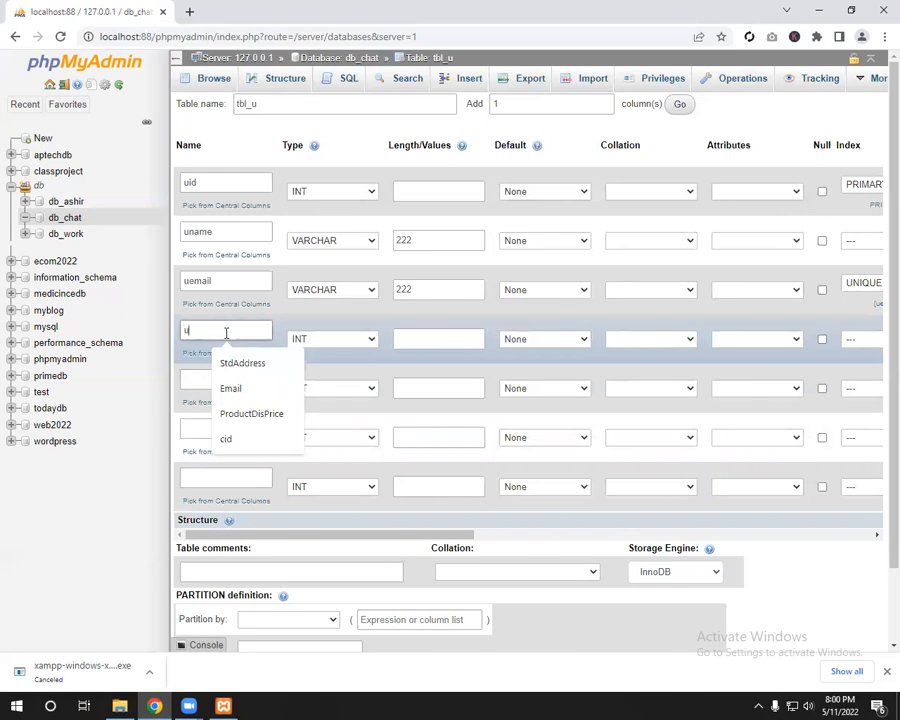
pyautogui.write('profile')
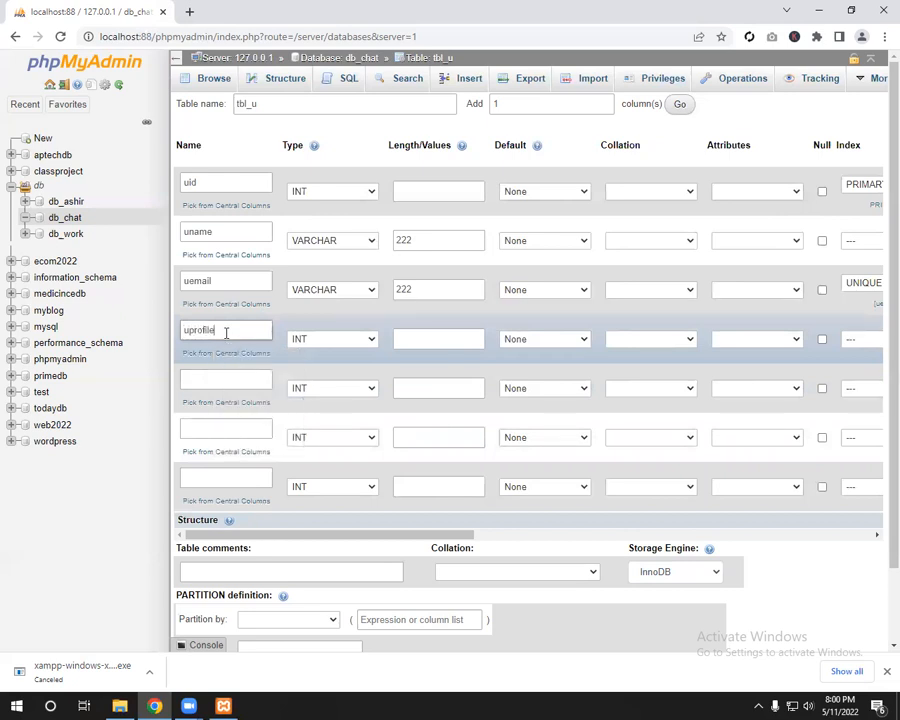
pyautogui.click(330, 345)
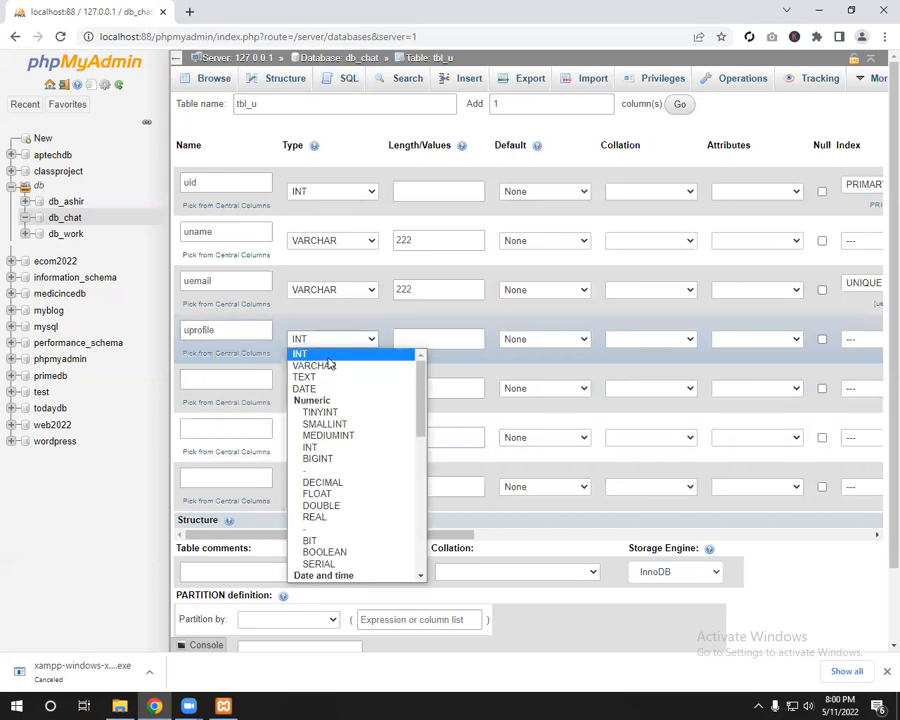
pyautogui.click(330, 376)
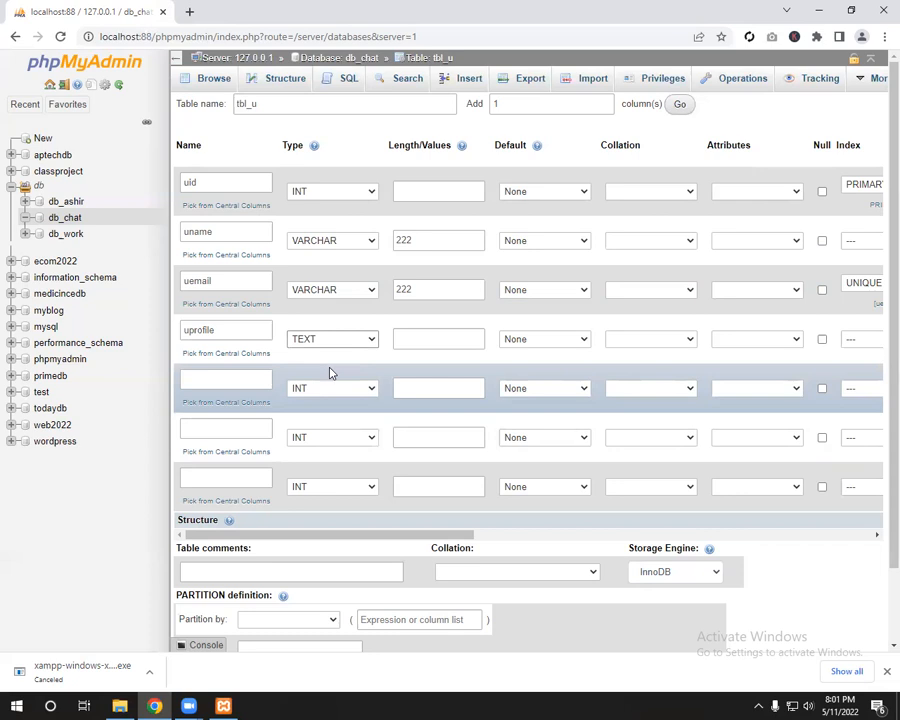
# Step: Name the fifth column gender and set its type to CHAR
pyautogui.click(248, 376)
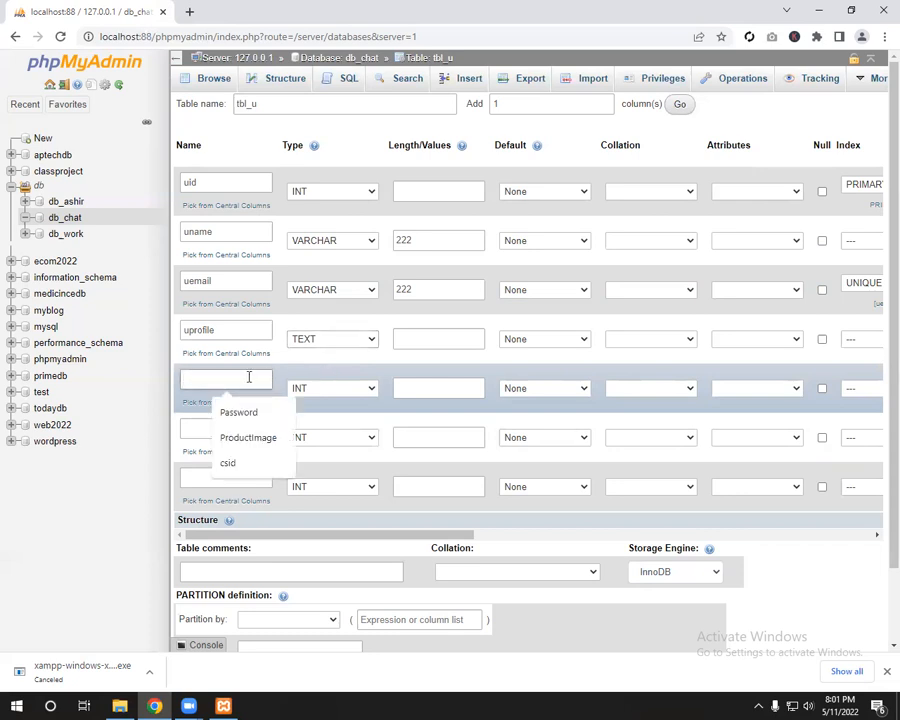
pyautogui.write('gen')
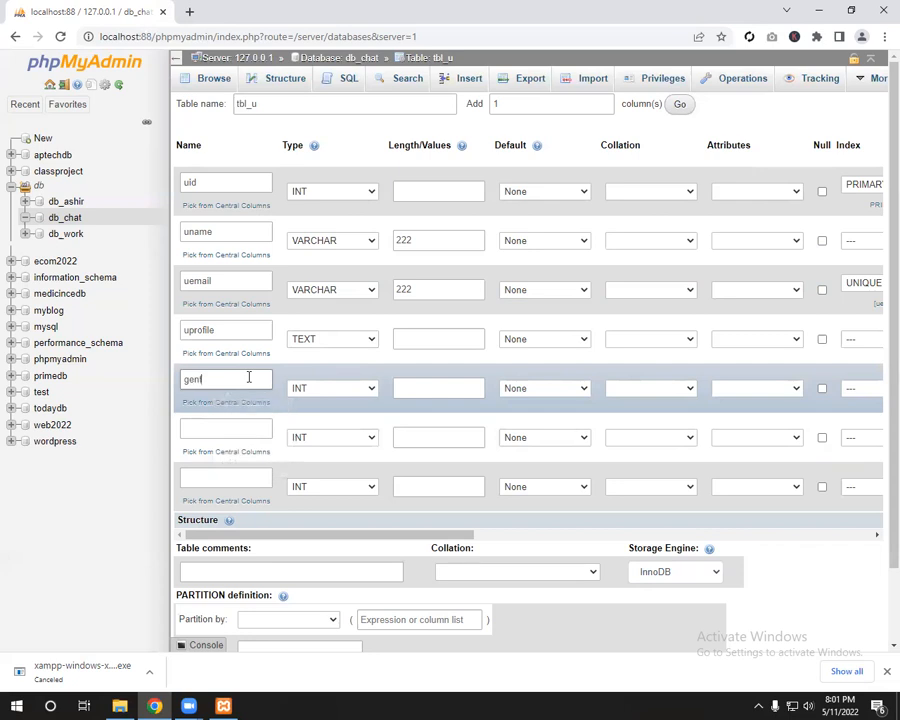
pyautogui.write('f')
pyautogui.press('BackSpace')
pyautogui.write('der')
pyautogui.click(340, 392)
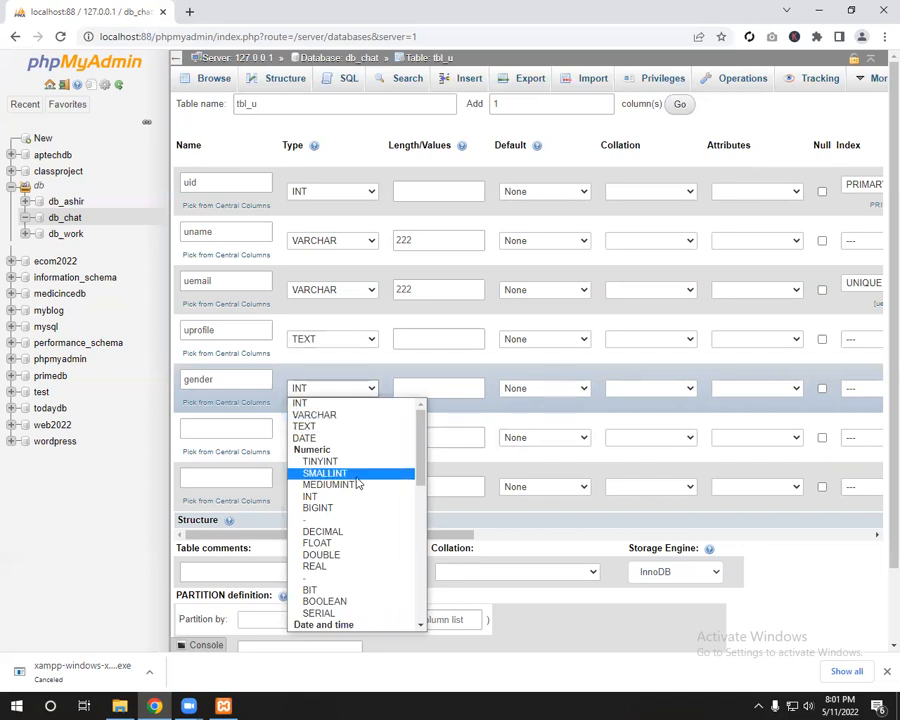
pyautogui.scroll(-3, 357, 484)
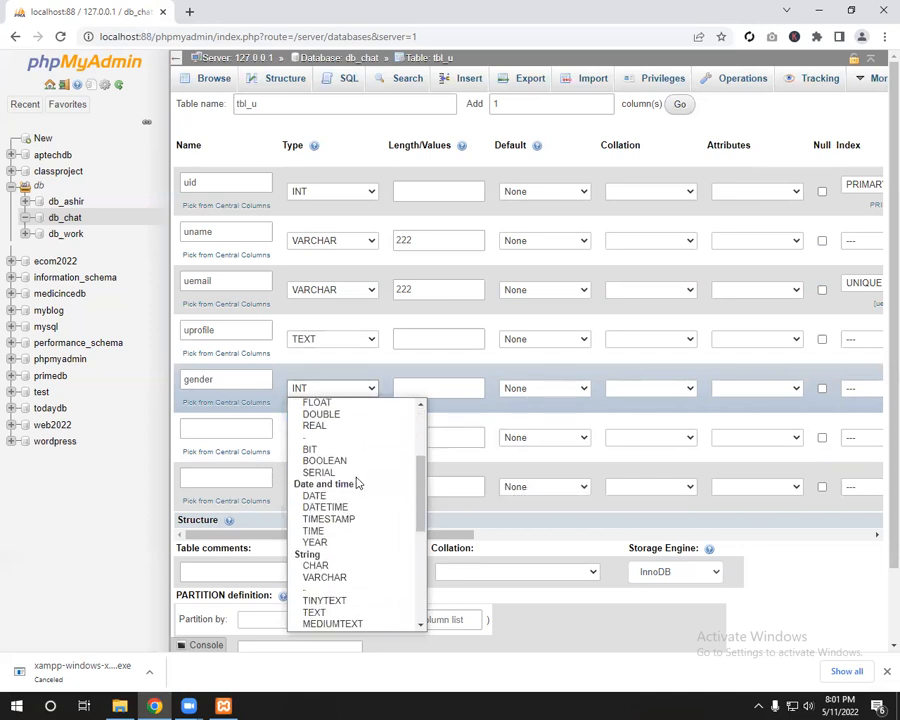
pyautogui.scroll(3, 357, 484)
pyautogui.scroll(-6, 357, 484)
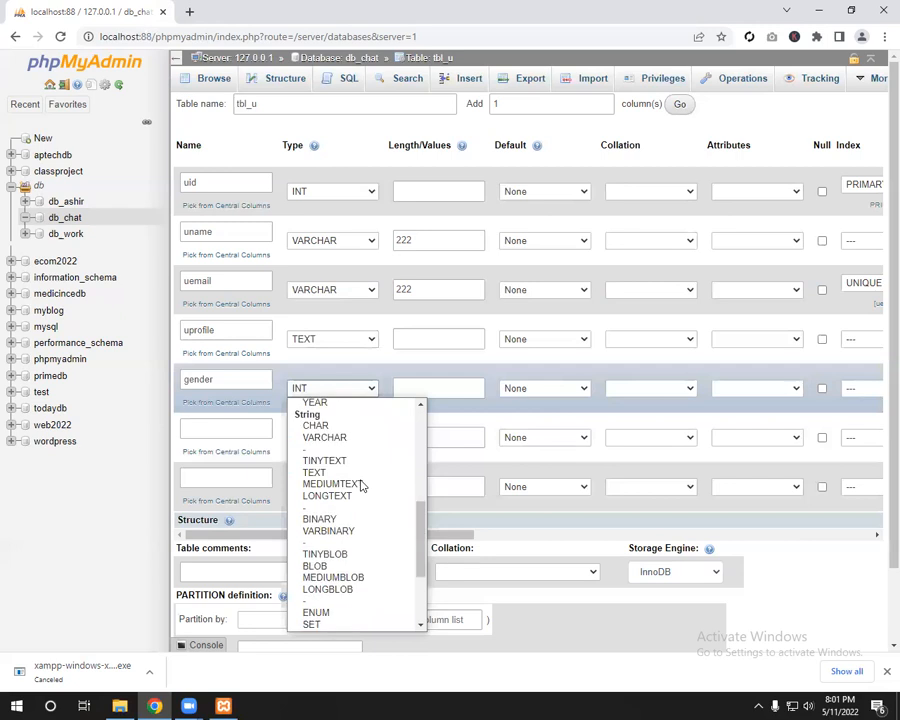
pyautogui.scroll(5, 361, 482)
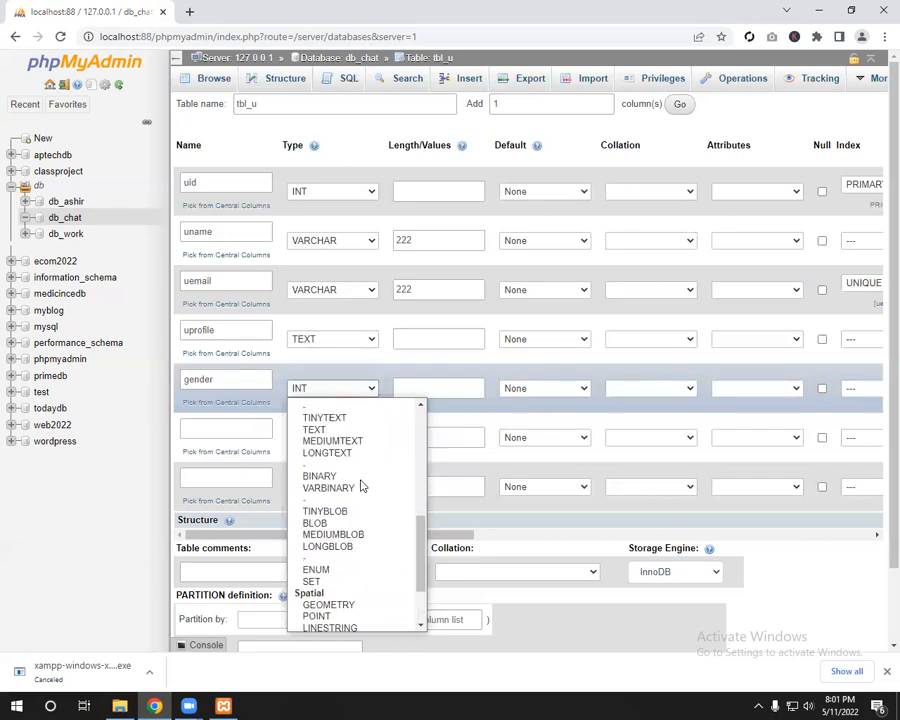
pyautogui.click(330, 434)
# Step: Give gender a length of 7 and name the sixth column pwd
pyautogui.click(430, 392)
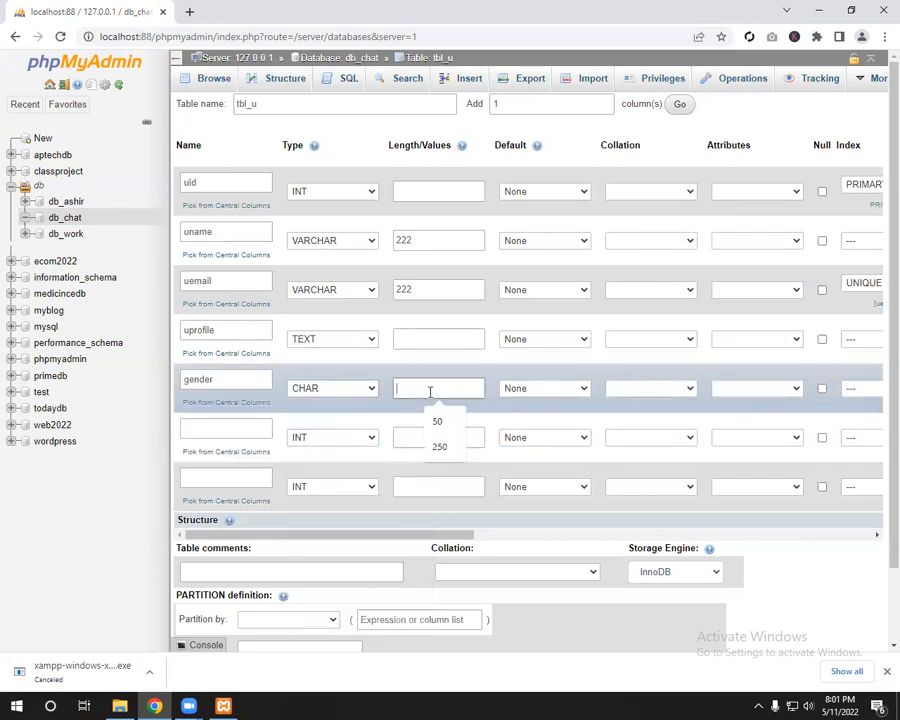
pyautogui.write('5')
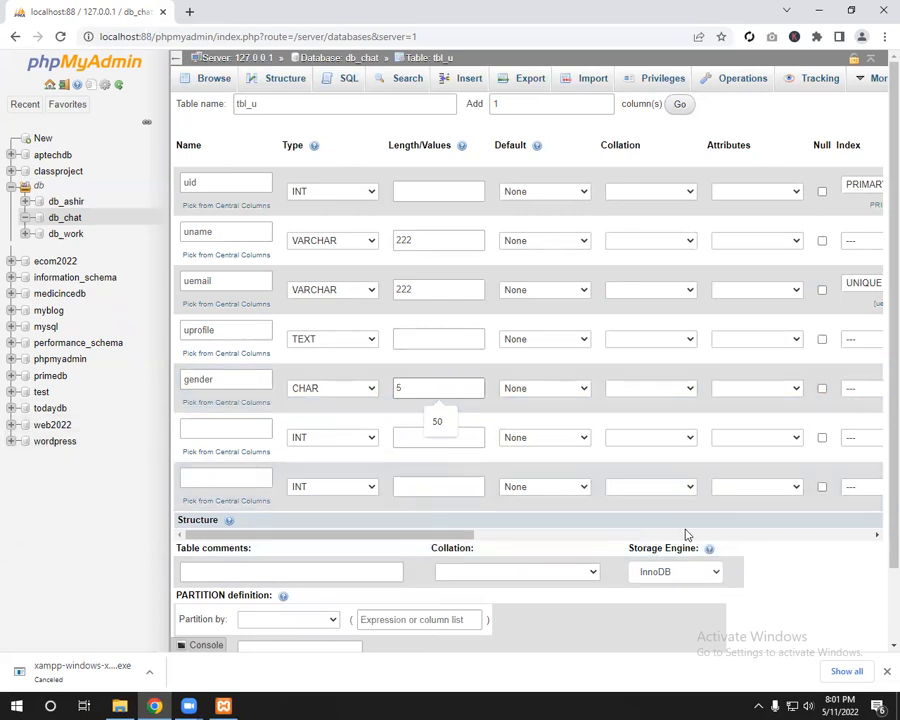
pyautogui.press('BackSpace')
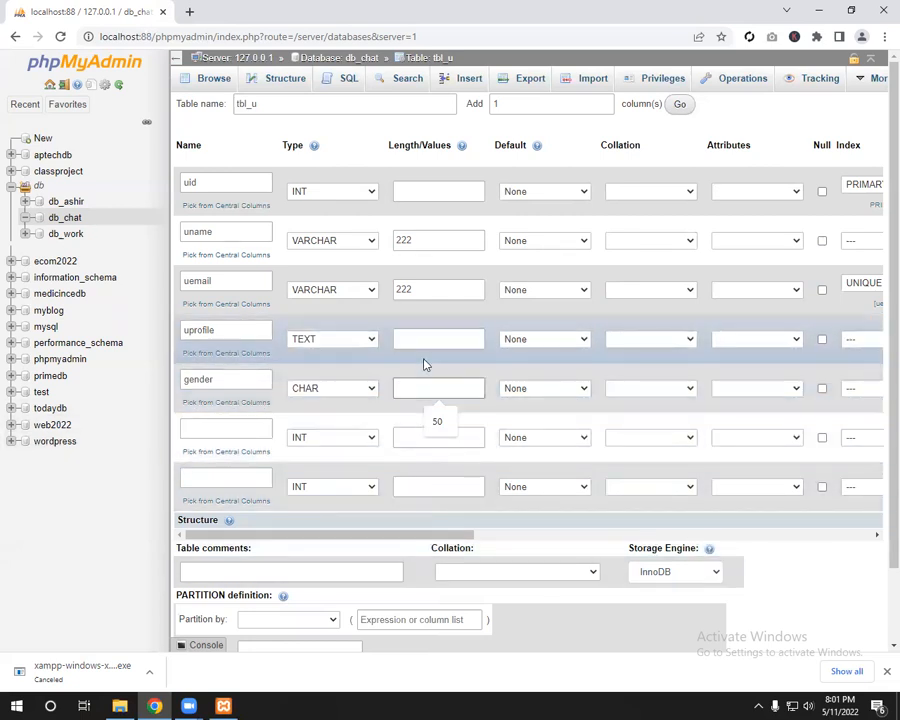
pyautogui.write('7')
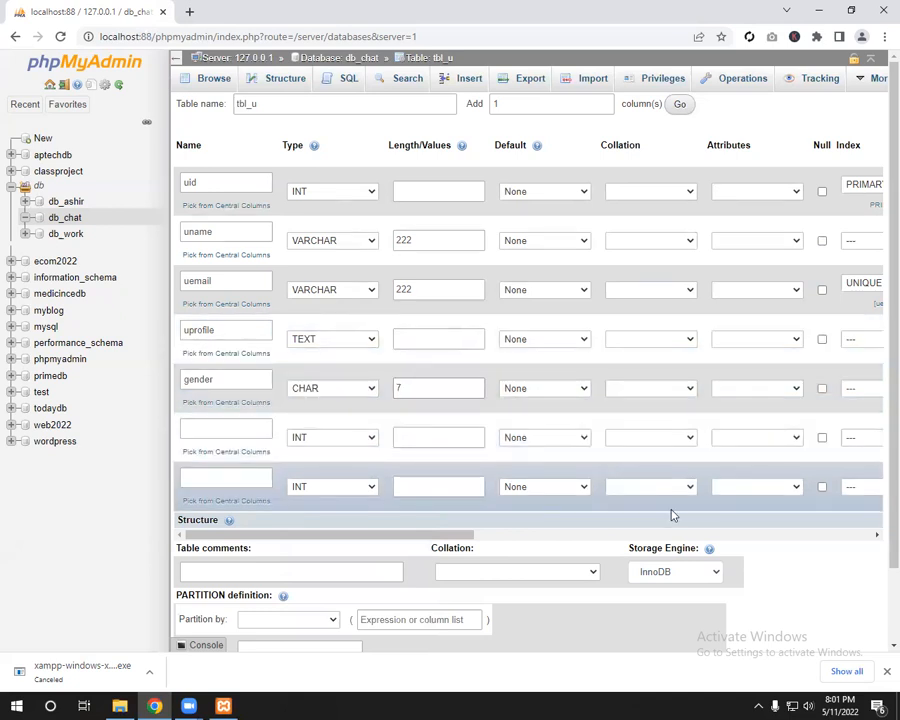
pyautogui.click(203, 432)
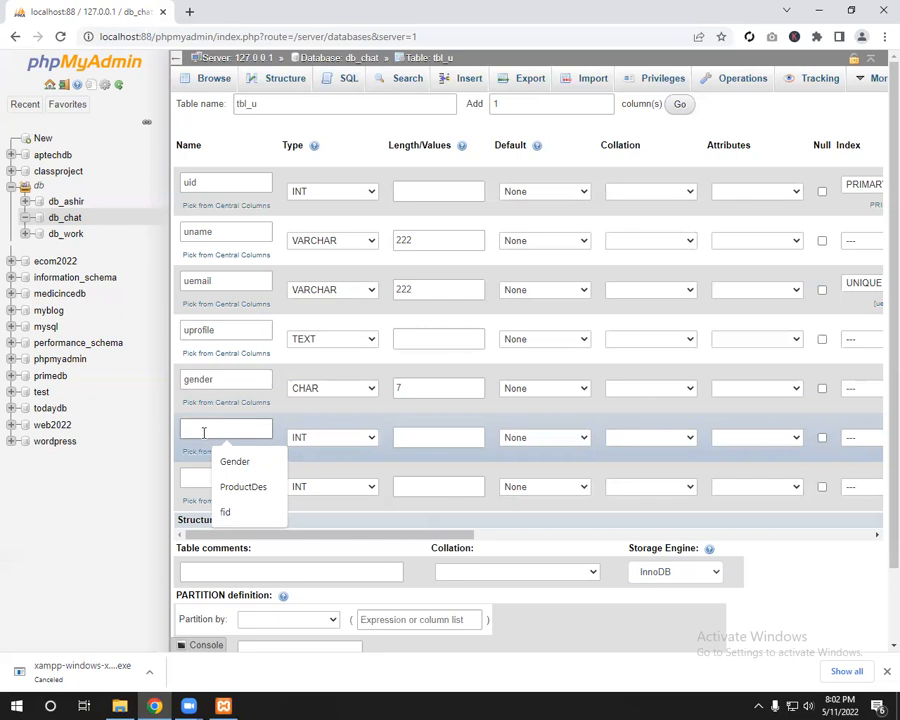
pyautogui.write('pwd')
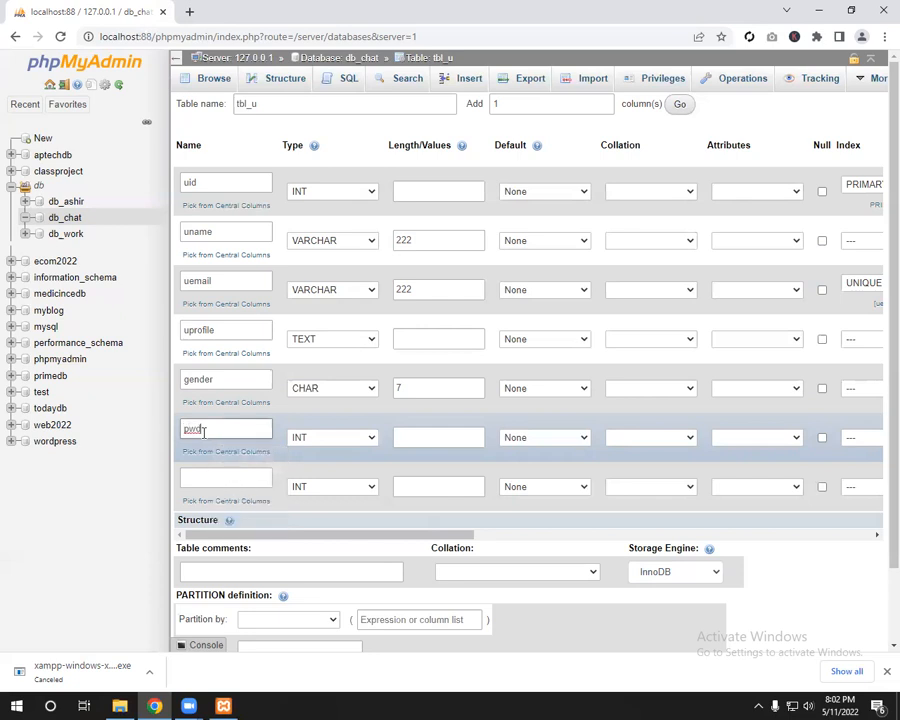
# Step: Set the pwd column's type to TINYTEXT
pyautogui.click(364, 440)
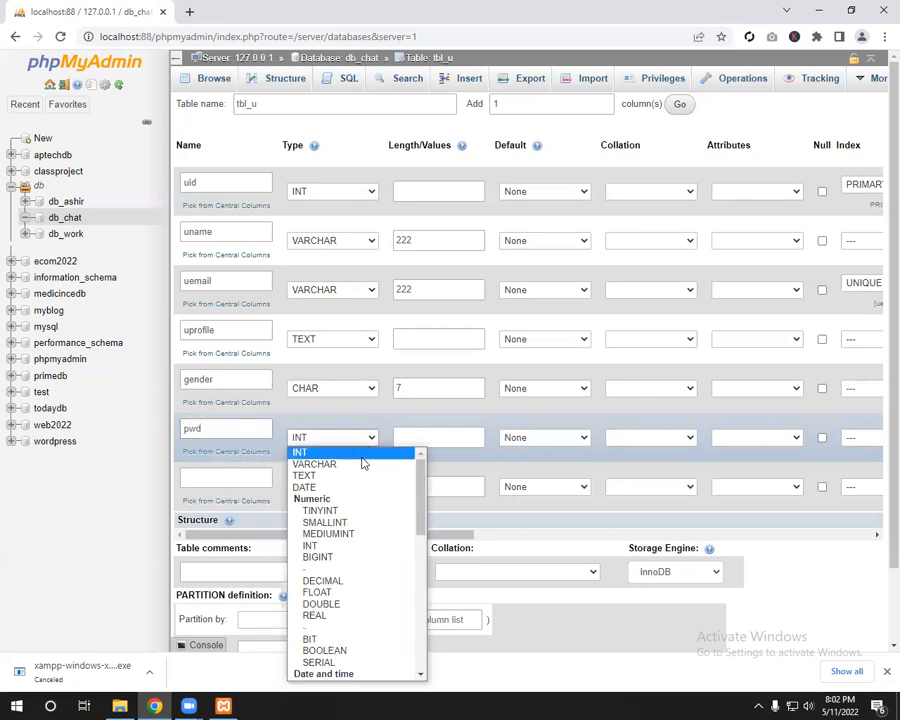
pyautogui.click(363, 475)
pyautogui.click(424, 440)
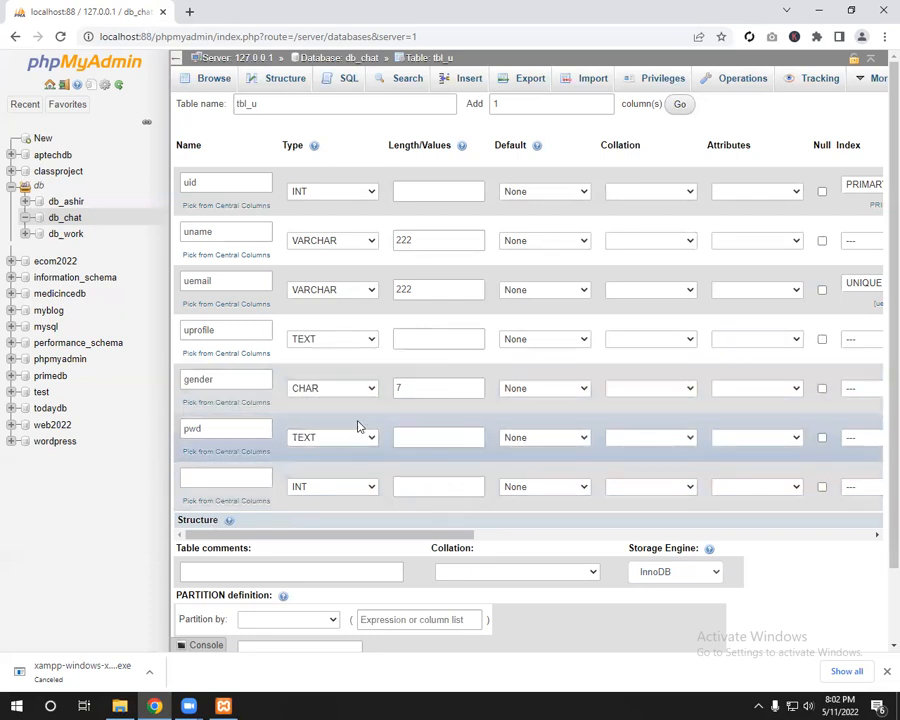
pyautogui.click(350, 438)
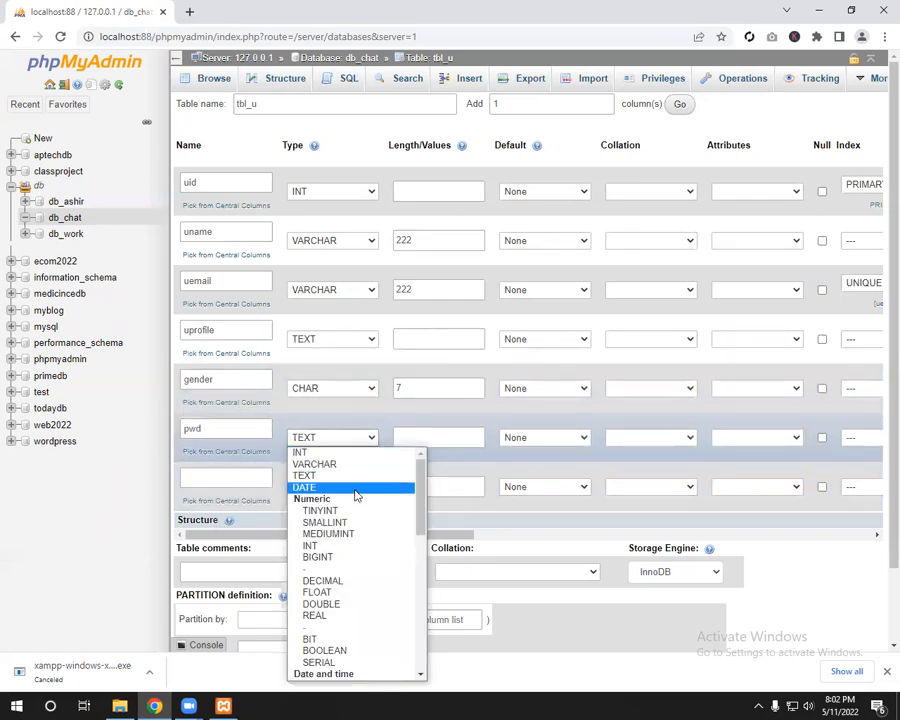
pyautogui.scroll(-5, 363, 517)
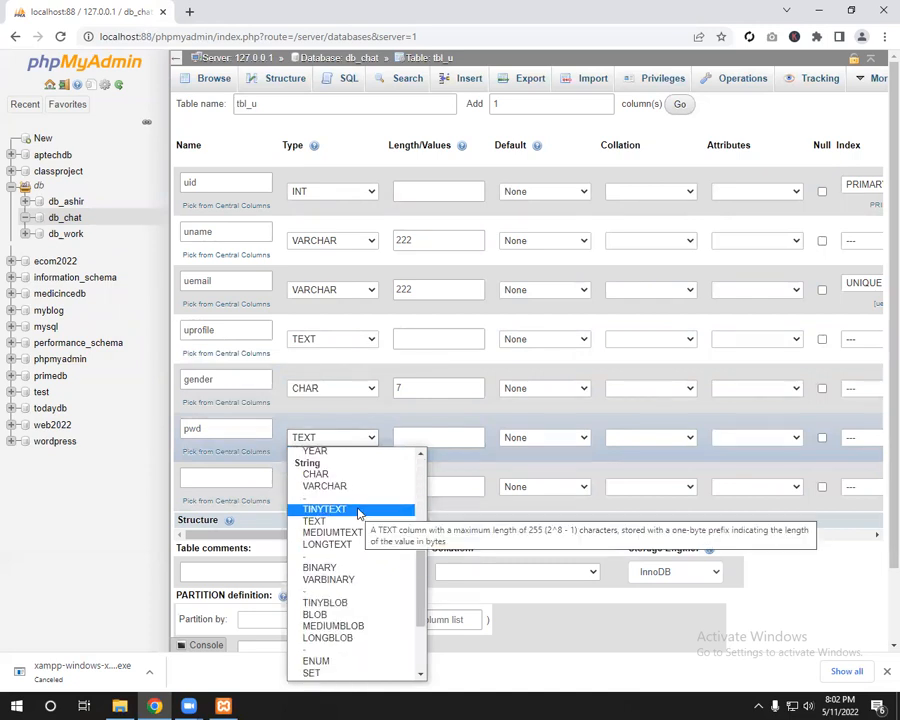
pyautogui.click(358, 513)
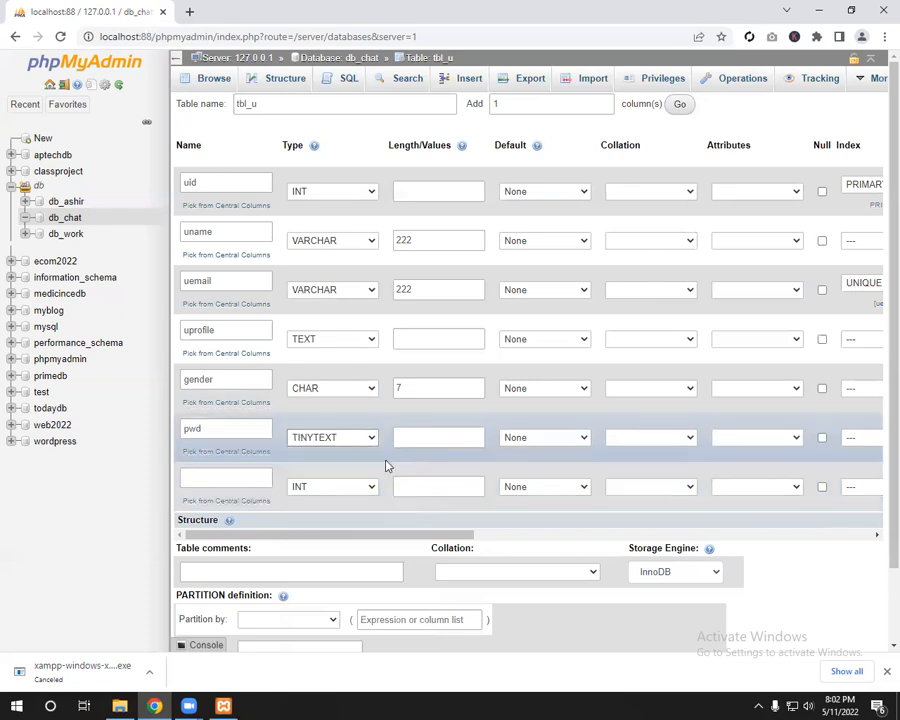
# Step: Name the seventh column created_at, removing the stray trailing letter
pyautogui.click(241, 477)
pyautogui.write('cr')
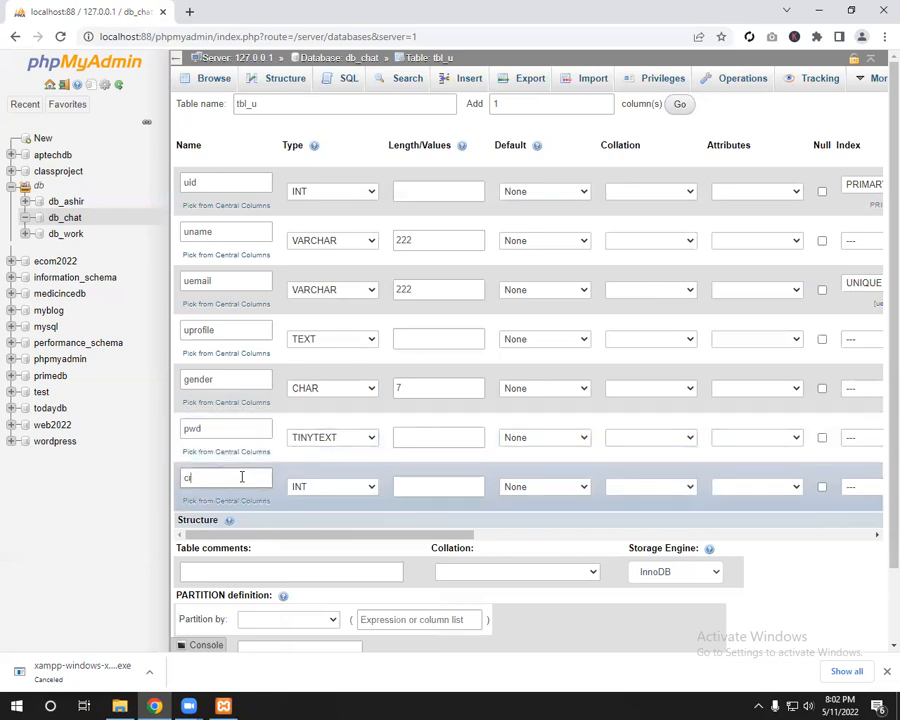
pyautogui.write('eated_aty')
pyautogui.press('BackSpace')
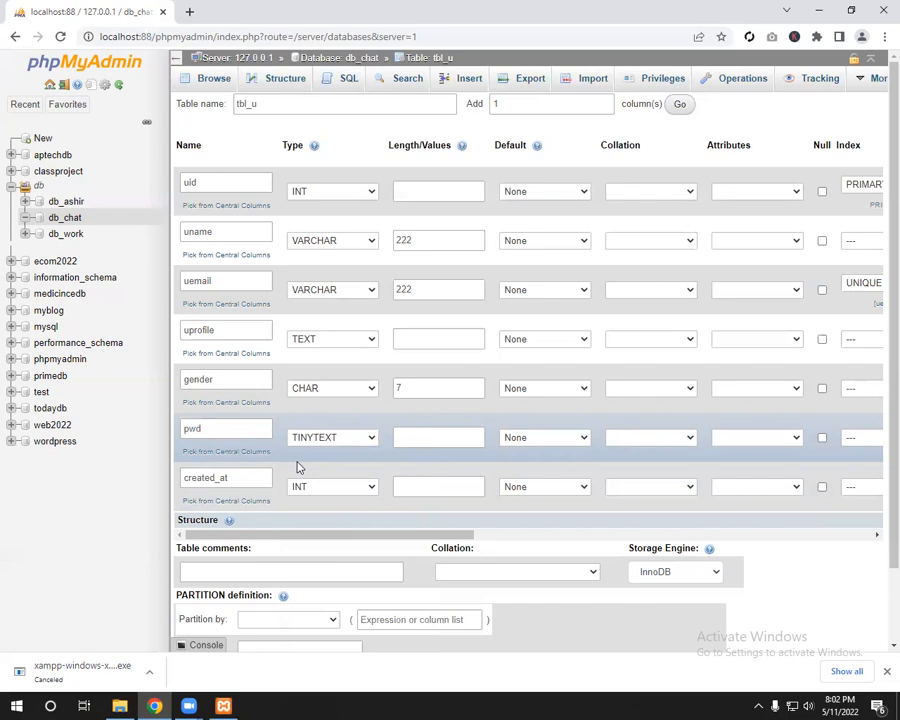
pyautogui.click(345, 490)
# Step: Set created_at's type to DATETIME
pyautogui.scroll(-5, 347, 432)
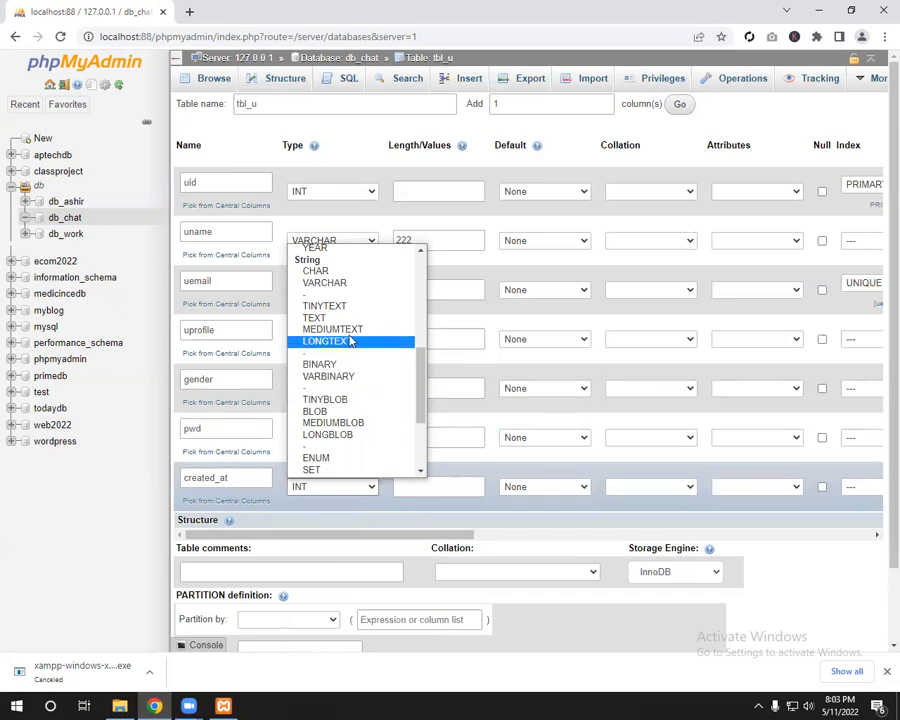
pyautogui.scroll(-3, 349, 340)
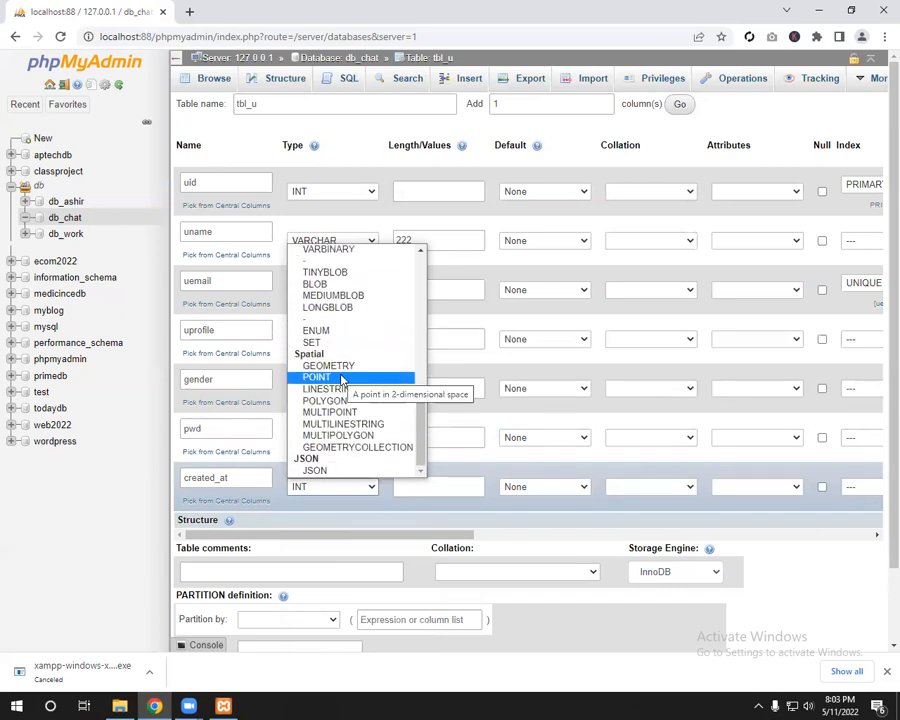
pyautogui.scroll(5, 341, 380)
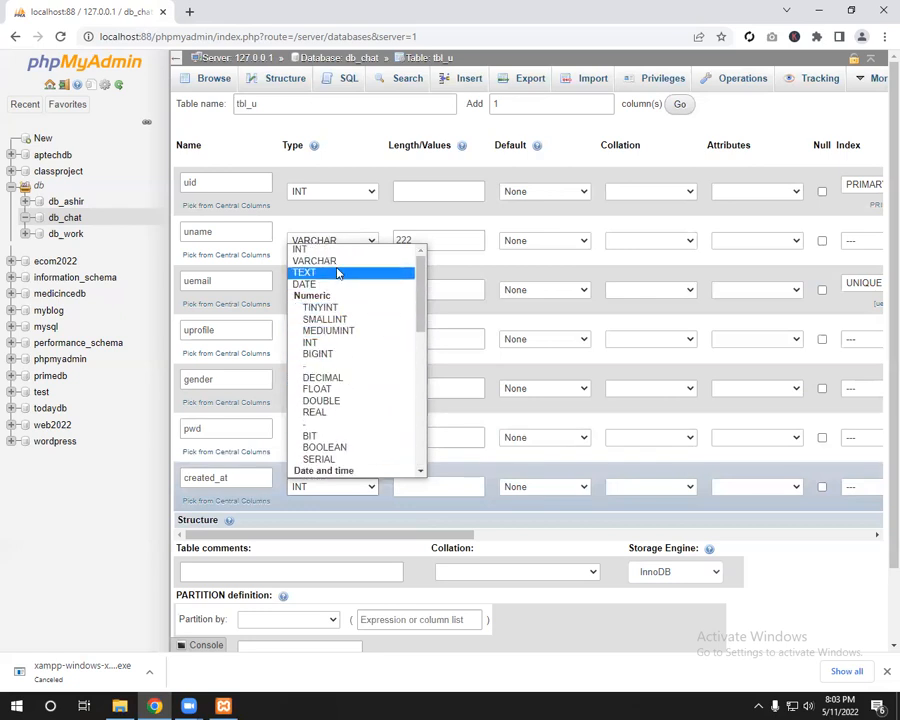
pyautogui.scroll(-3, 362, 370)
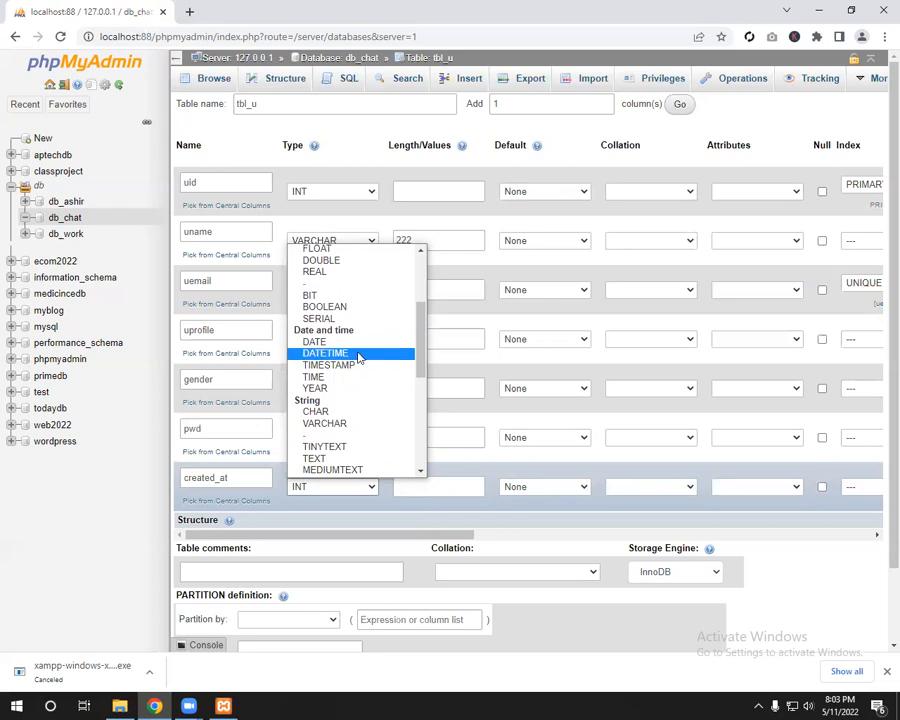
pyautogui.click(358, 356)
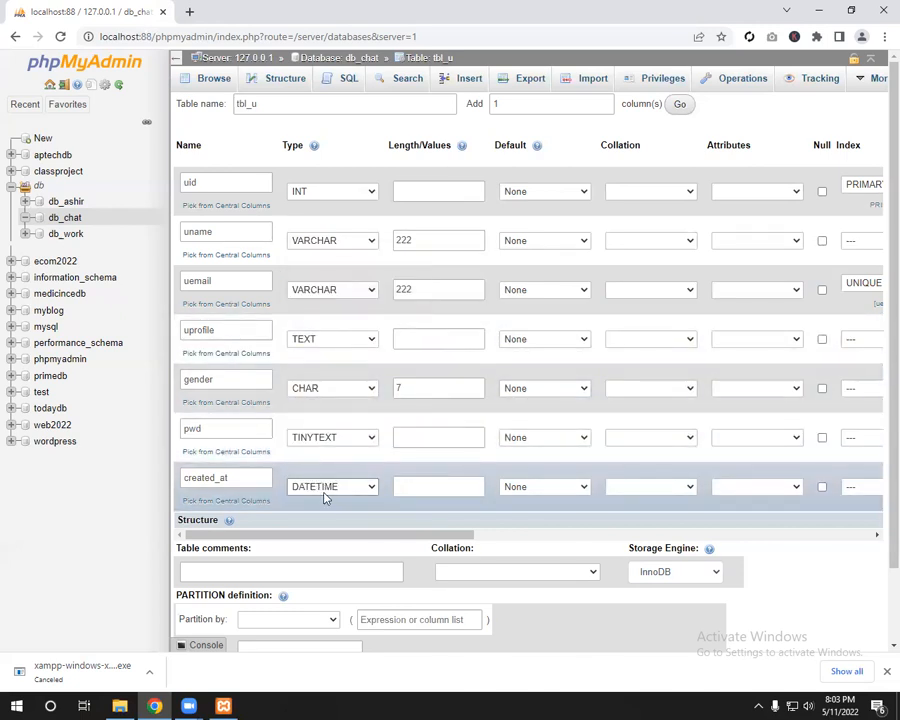
pyautogui.click(324, 497)
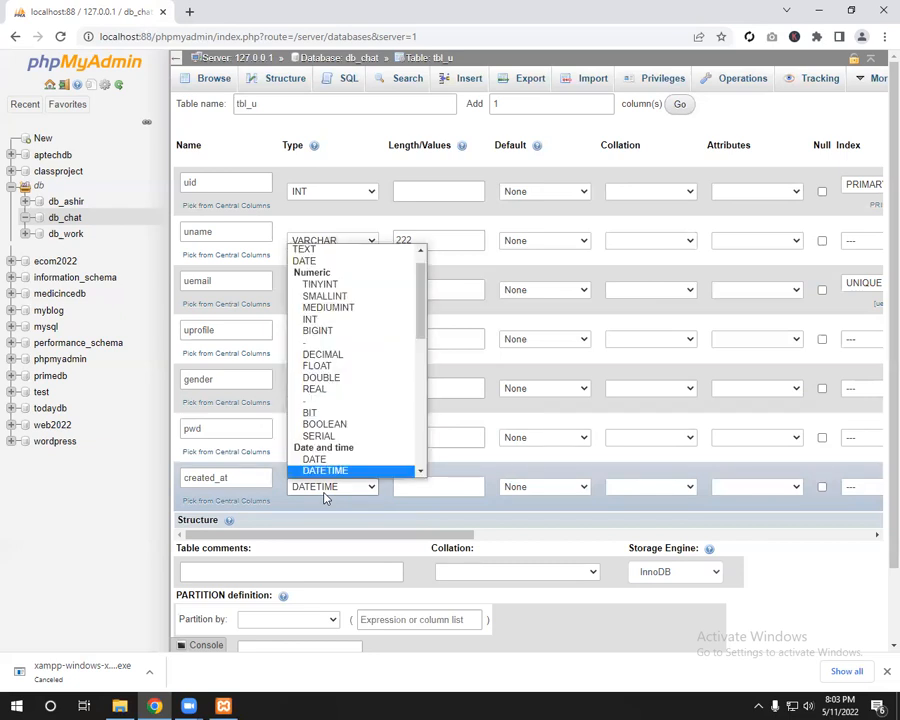
pyautogui.click(558, 508)
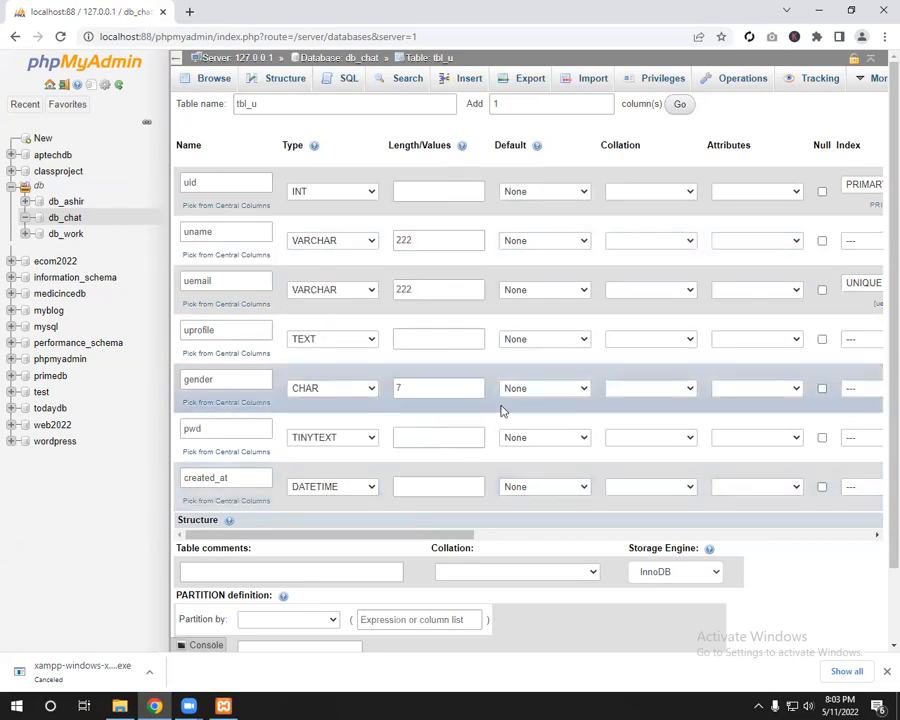
# Step: Default created_at to CURRENT_TIMESTAMP and save the tbl_u table
pyautogui.click(528, 485)
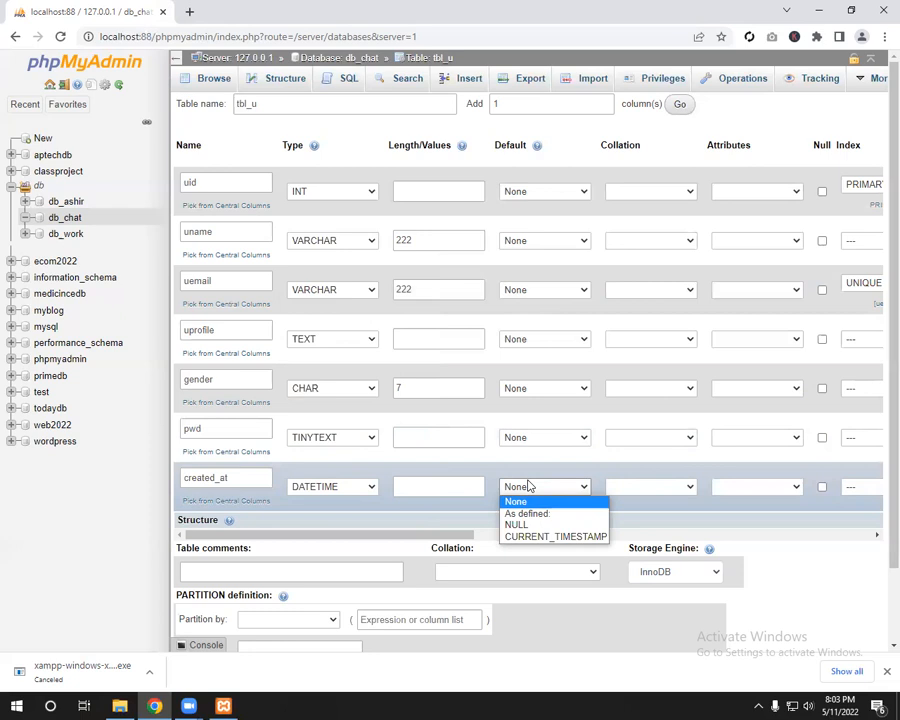
pyautogui.click(544, 541)
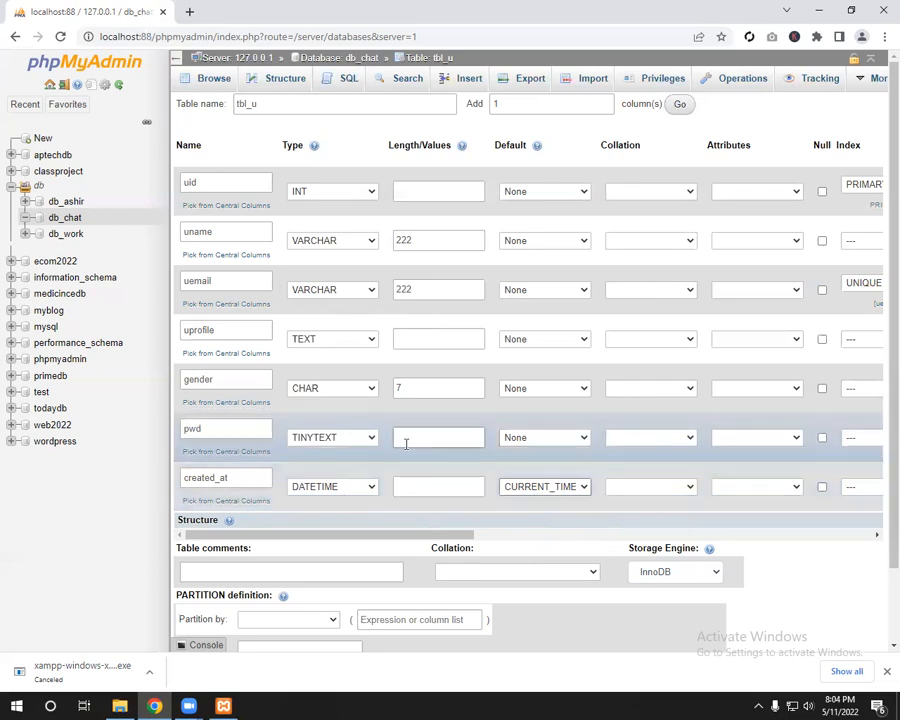
pyautogui.scroll(-1, 422, 242)
pyautogui.scroll(1, 422, 242)
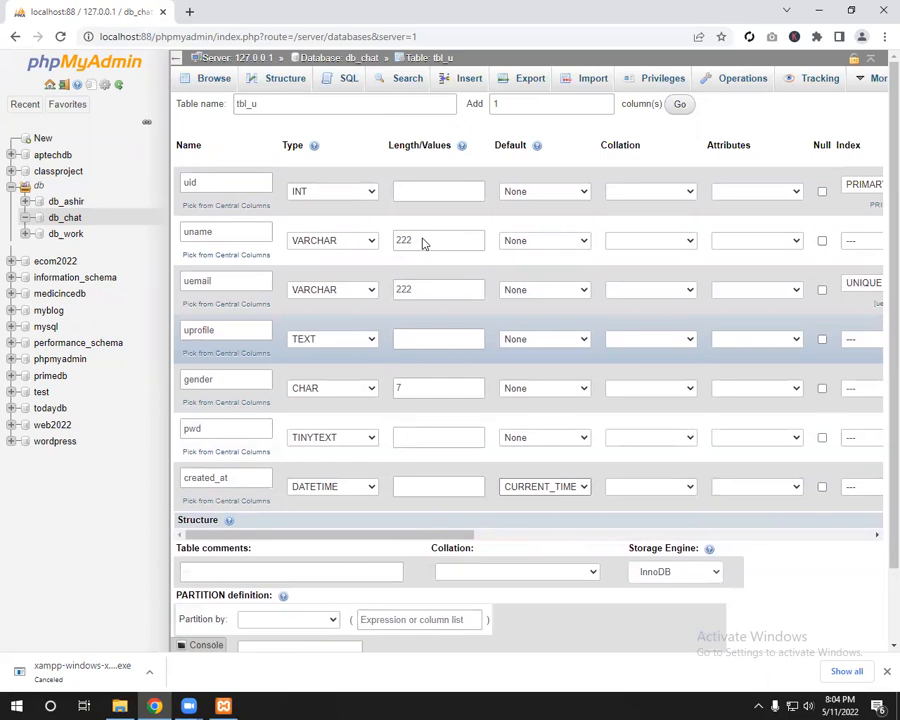
pyautogui.scroll(-1, 300, 450)
pyautogui.click(270, 600)
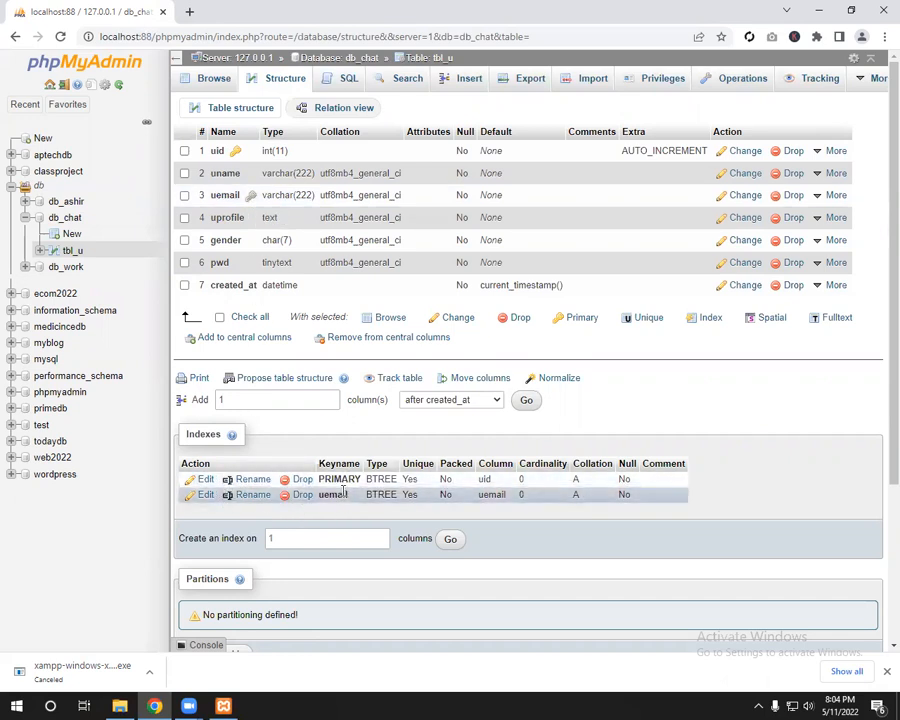
# Step: Scroll through the saved tbl_u structure to review its columns and indexes
pyautogui.scroll(-2, 342, 486)
pyautogui.scroll(1, 342, 488)
pyautogui.scroll(1, 342, 490)
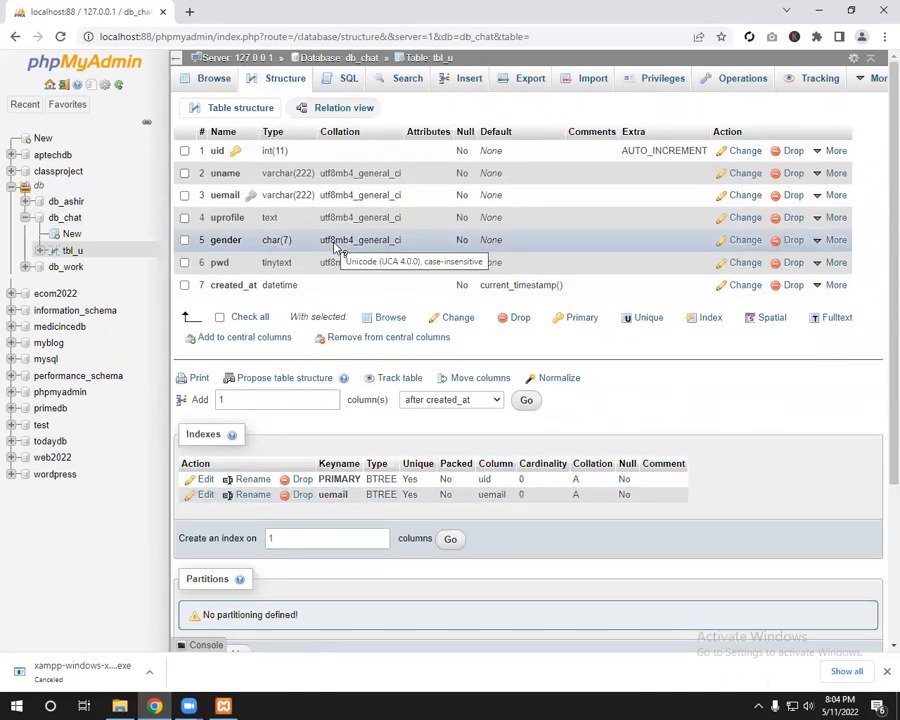
# Step: On tbl_u's Insert form, enter the user's name and e-mail address
pyautogui.click(462, 86)
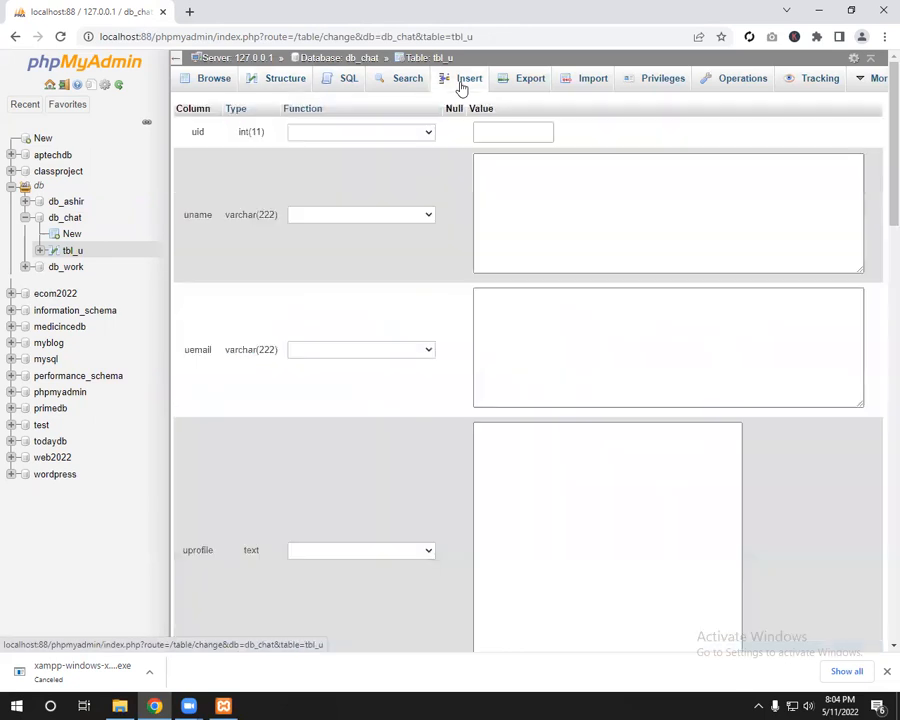
pyautogui.click(638, 189)
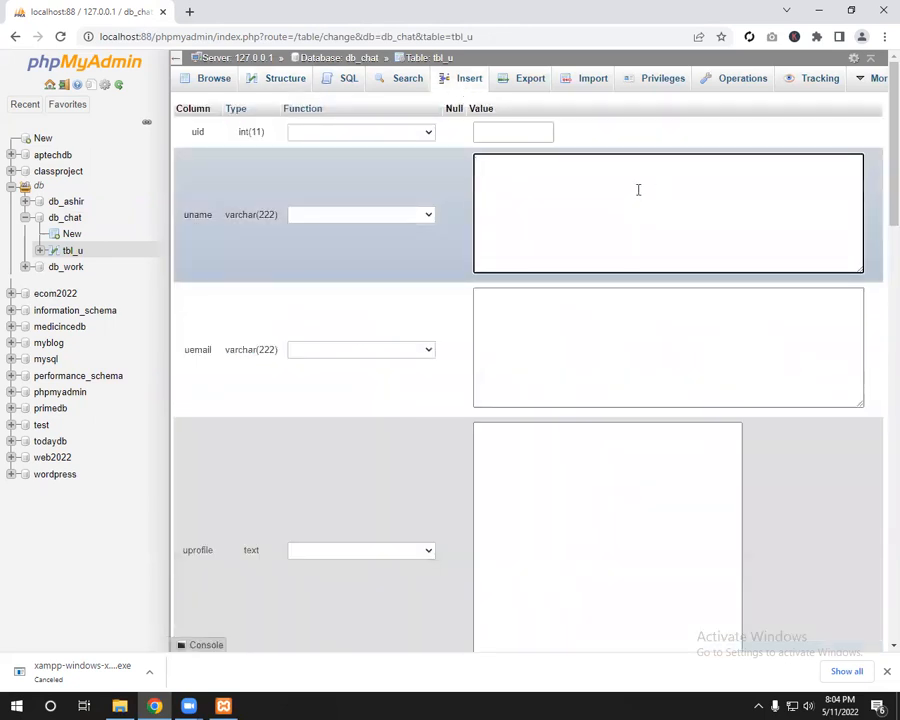
pyautogui.click(488, 134)
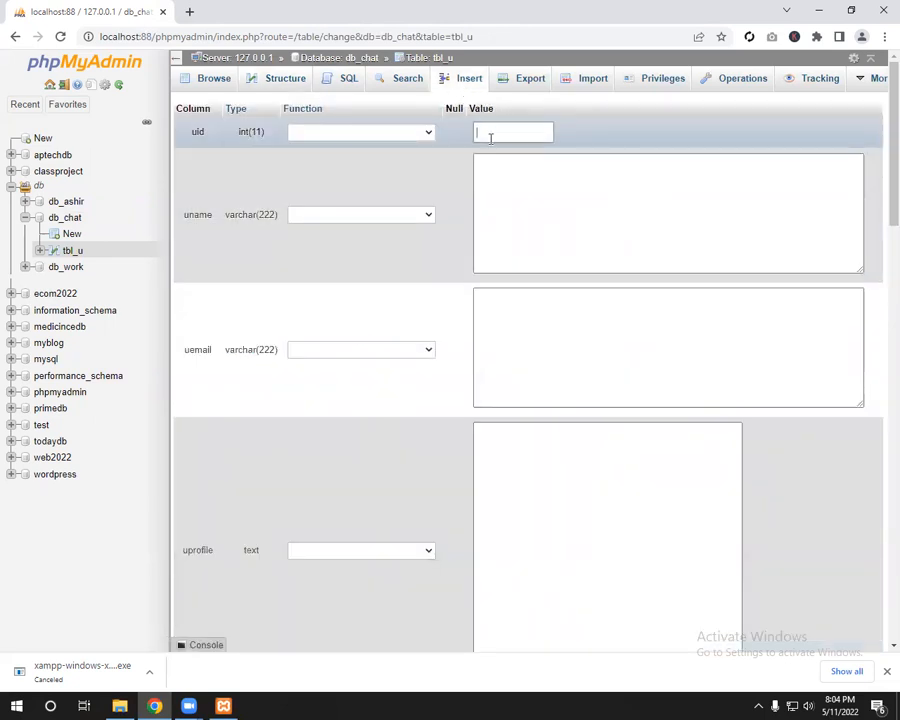
pyautogui.click(511, 189)
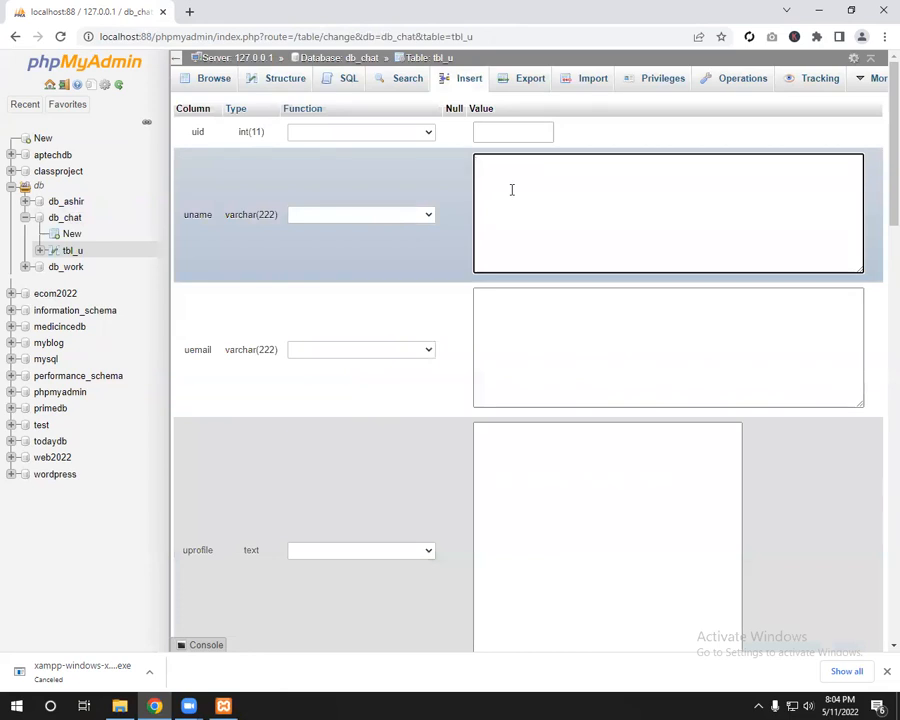
pyautogui.write('Ashir')
pyautogui.press('Tab')
pyautogui.press('Tab')
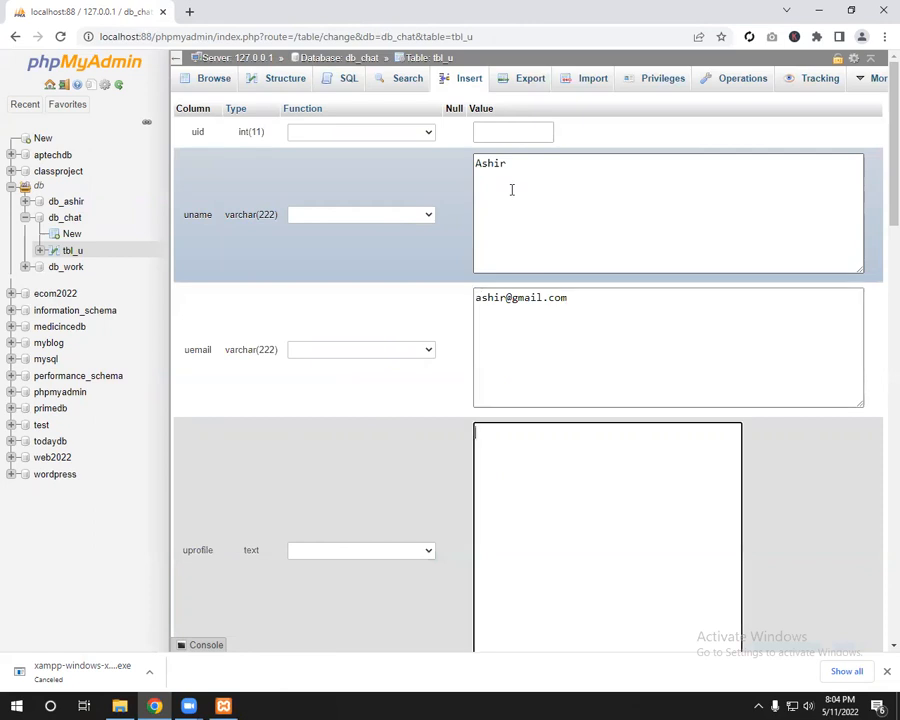
# Step: Enter pic.png as uprofile, M as gender, and a password for pwd
pyautogui.scroll(-2, 547, 309)
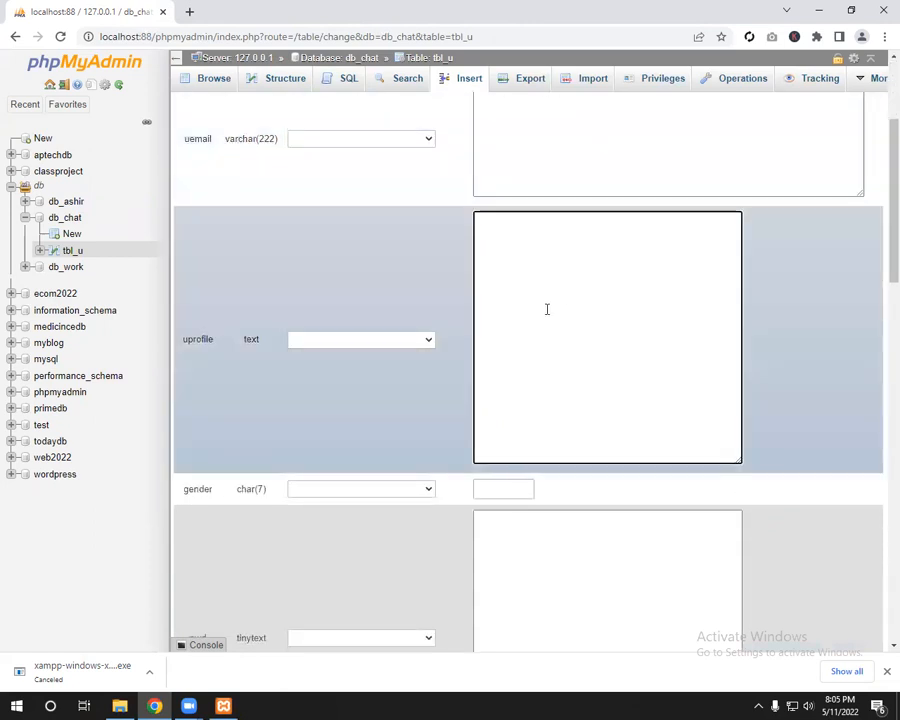
pyautogui.write('pic.png')
pyautogui.scroll(-1, 530, 312)
pyautogui.click(501, 348)
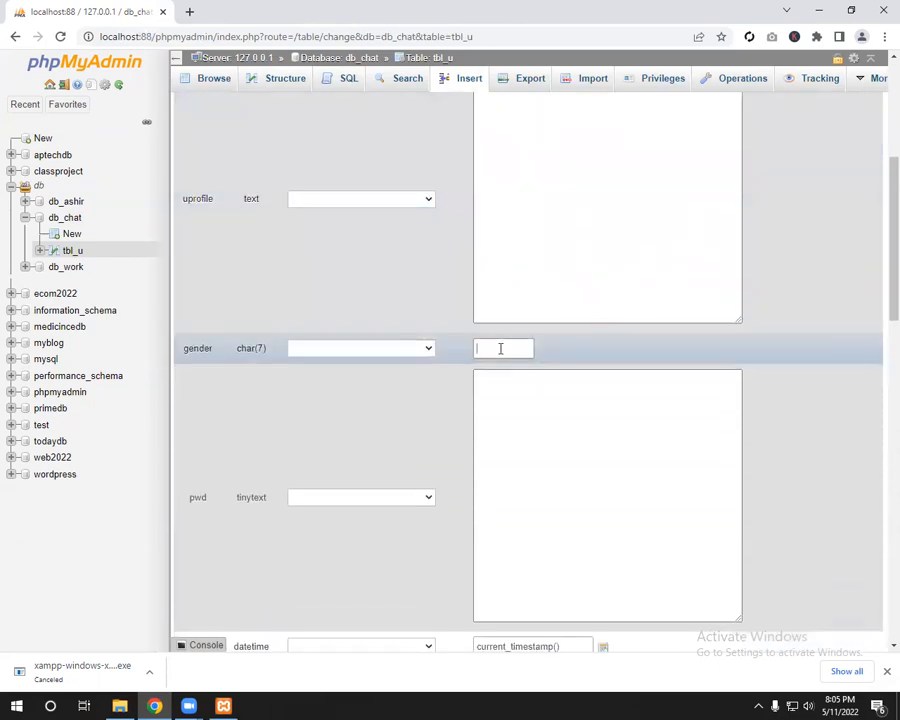
pyautogui.write('M')
pyautogui.click(514, 393)
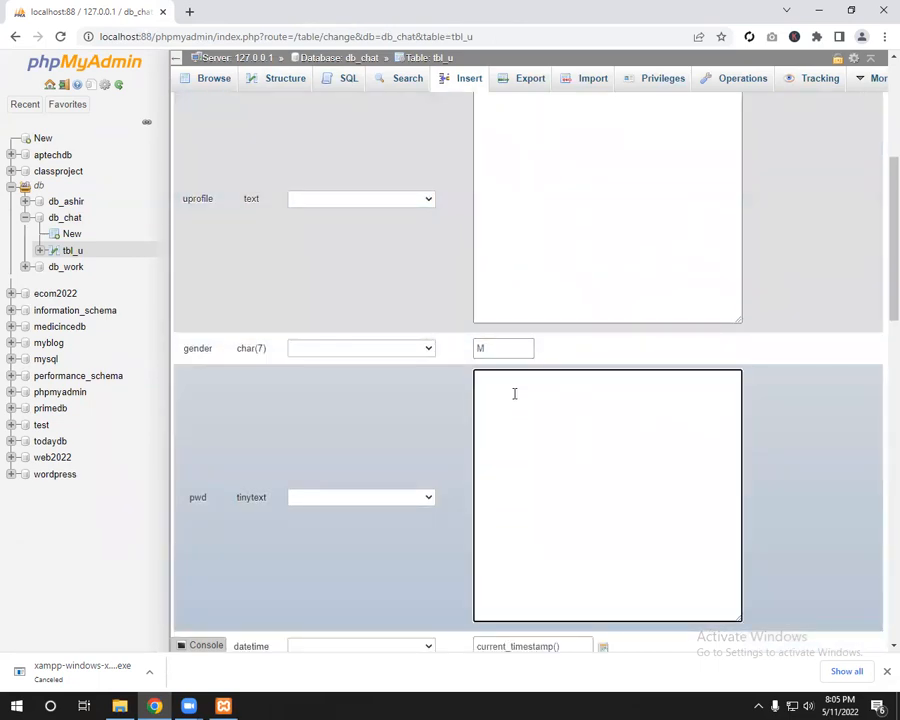
pyautogui.write('123123123')
# Step: Apply the MD5 function to the pwd value
pyautogui.moveTo(544, 386); pyautogui.dragTo(476, 386)
pyautogui.scroll(-2, 561, 435)
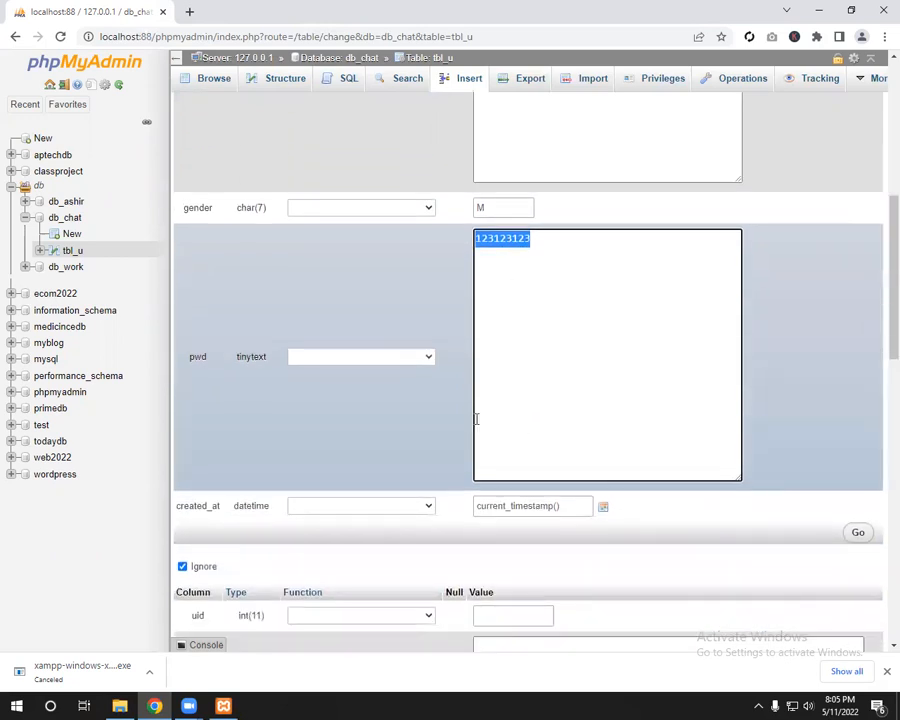
pyautogui.click(425, 358)
pyautogui.scroll(-5, 392, 424)
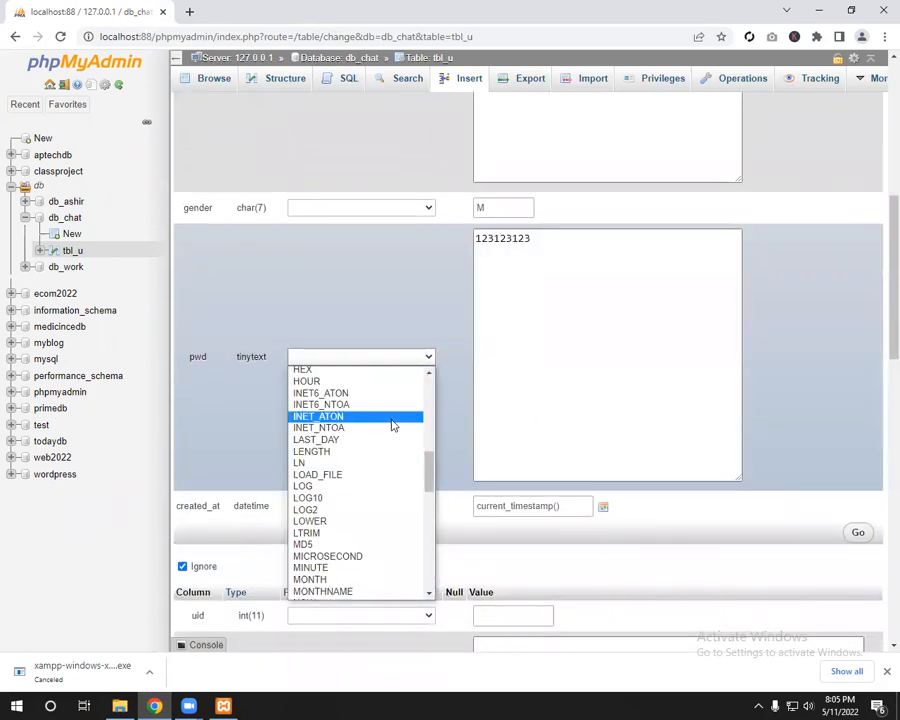
pyautogui.click(345, 540)
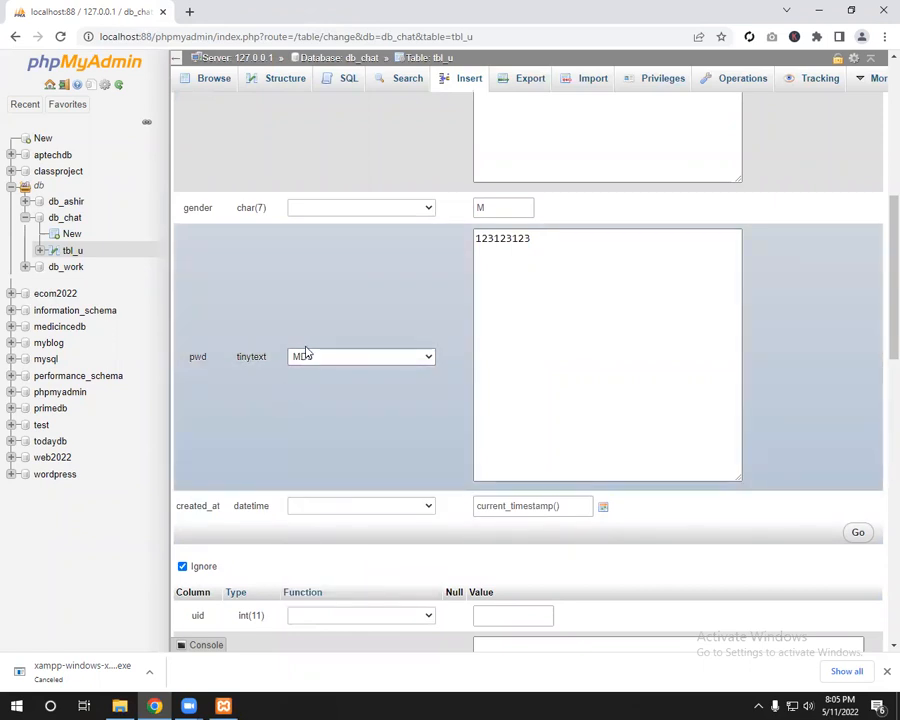
pyautogui.doubleClick(548, 252)
pyautogui.moveTo(515, 240); pyautogui.dragTo(535, 241)
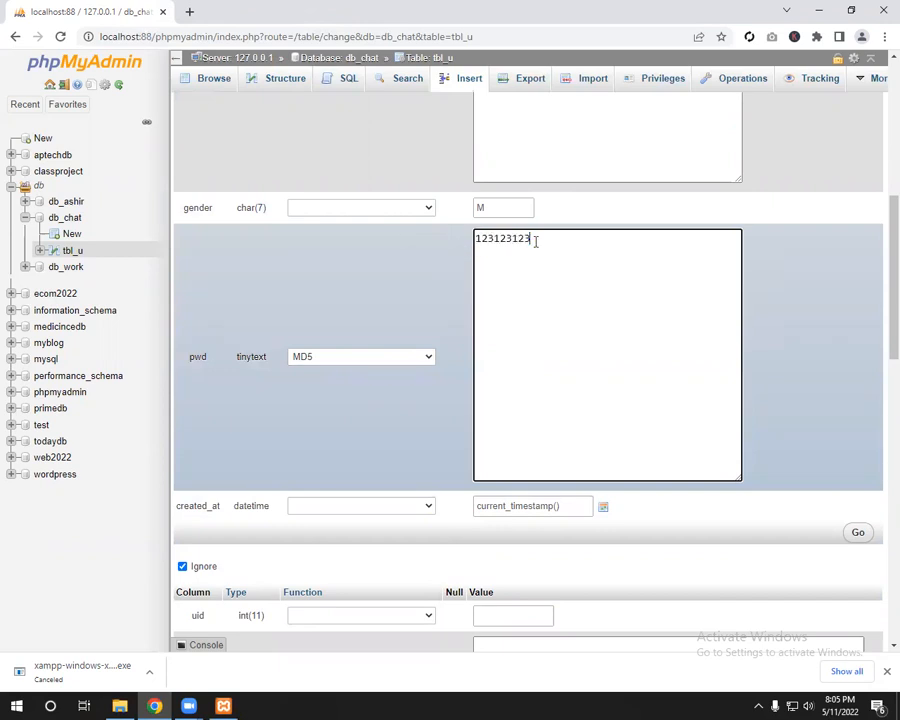
pyautogui.scroll(-3, 560, 260)
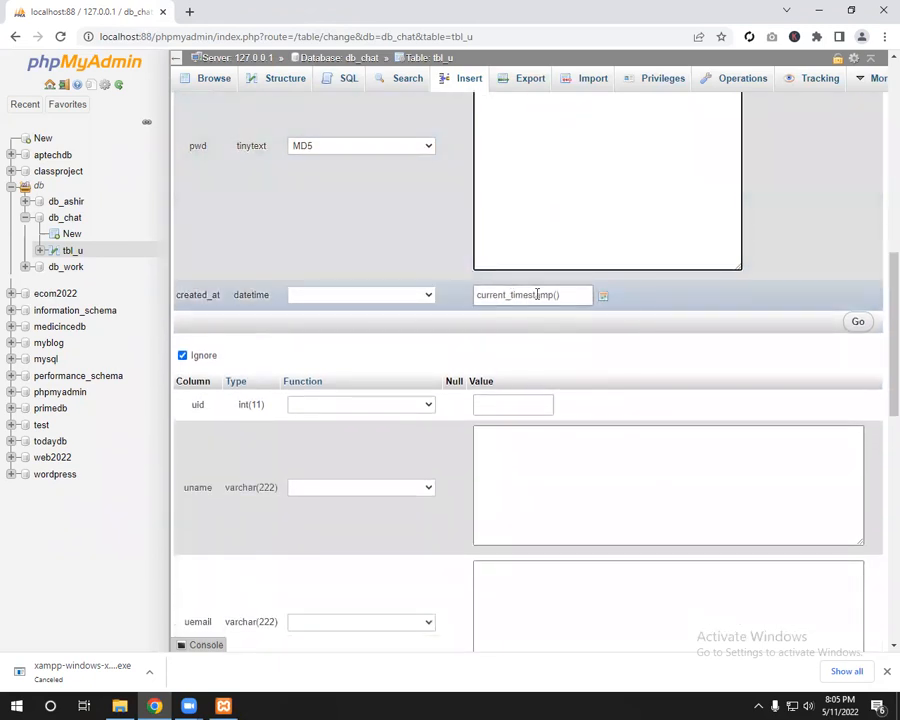
# Step: Insert the new user row into tbl_u and browse its single record with the hashed password
pyautogui.click(862, 323)
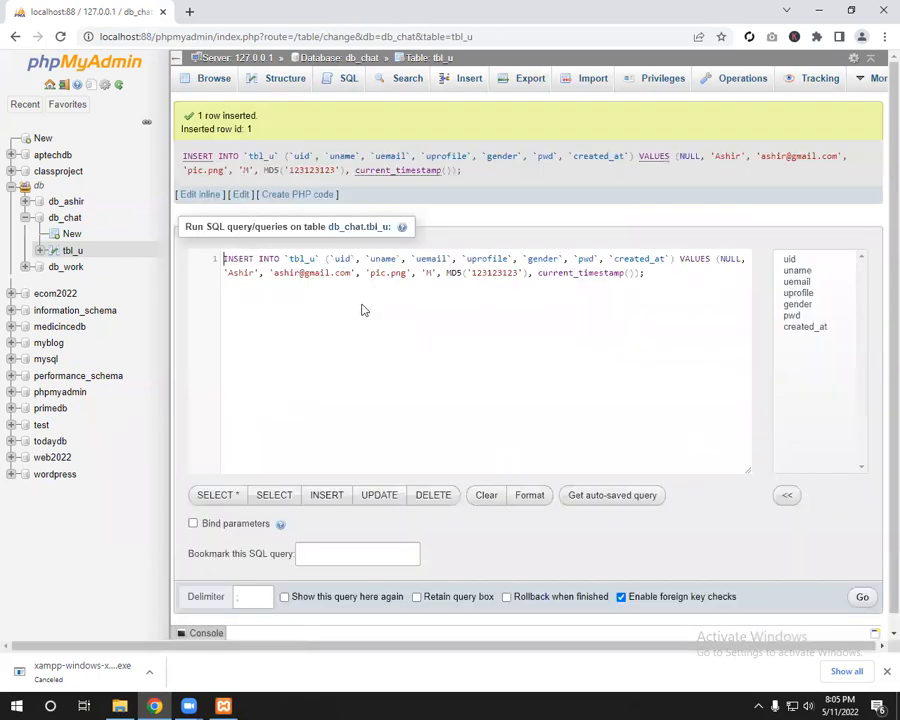
pyautogui.moveTo(663, 297); pyautogui.dragTo(121, 202)
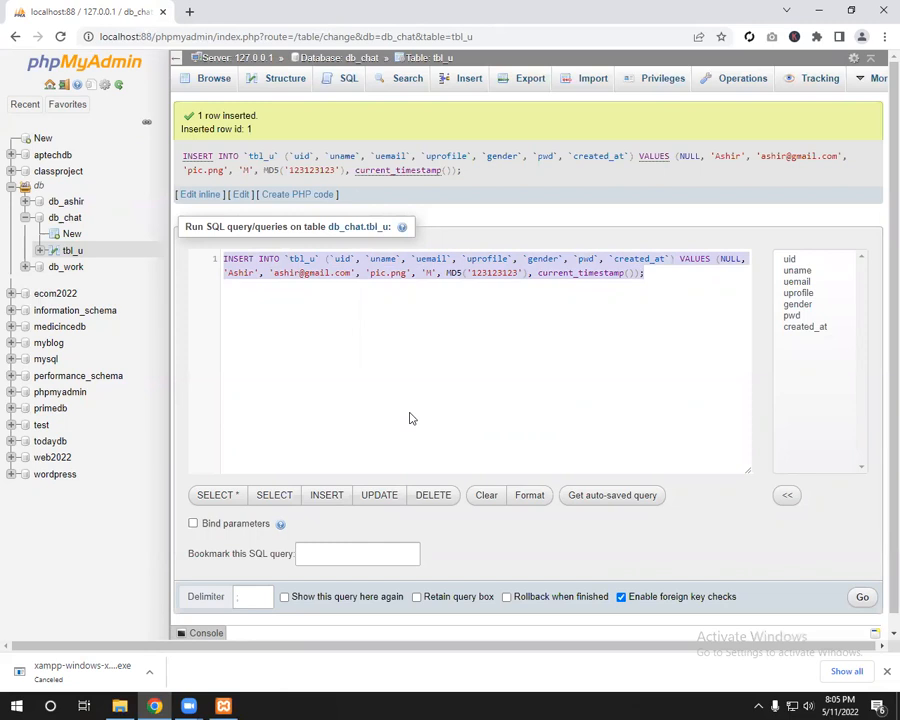
pyautogui.click(64, 252)
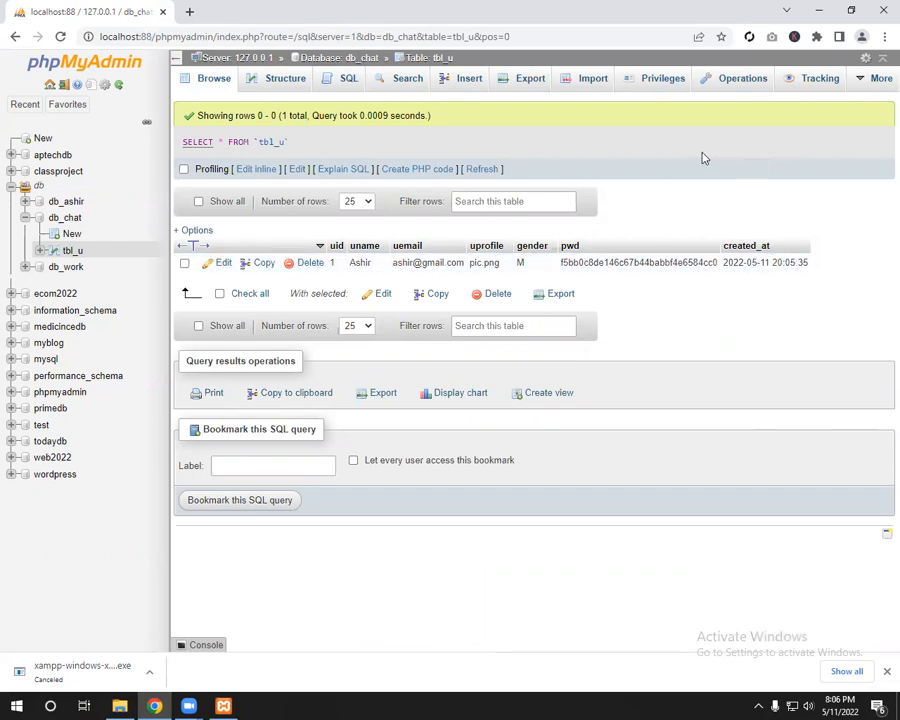
pyautogui.click(336, 87)
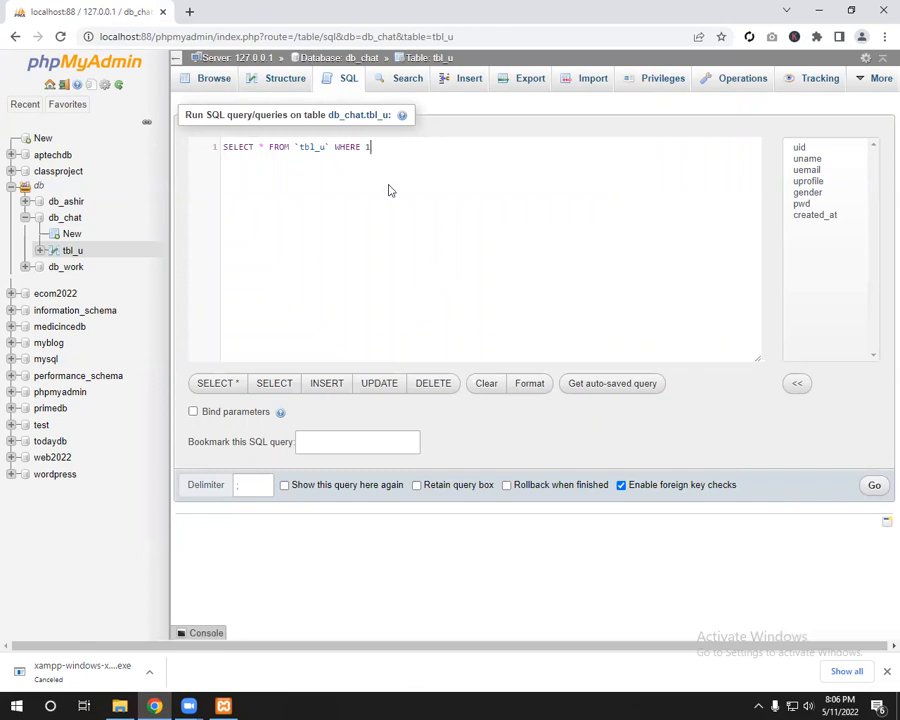
# Step: Delete the WHERE 1 clause and place the caret at the asterisk in SELECT * FROM `tbl_u`
pyautogui.moveTo(383, 149); pyautogui.dragTo(335, 152)
pyautogui.press('BackSpace')
pyautogui.doubleClick(245, 148)
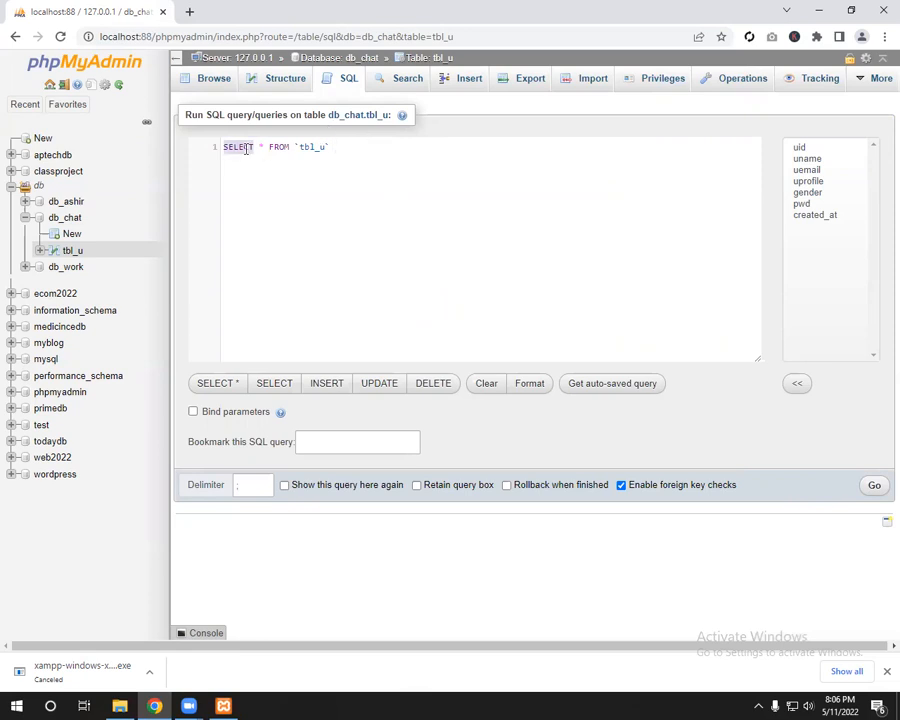
pyautogui.doubleClick(261, 147)
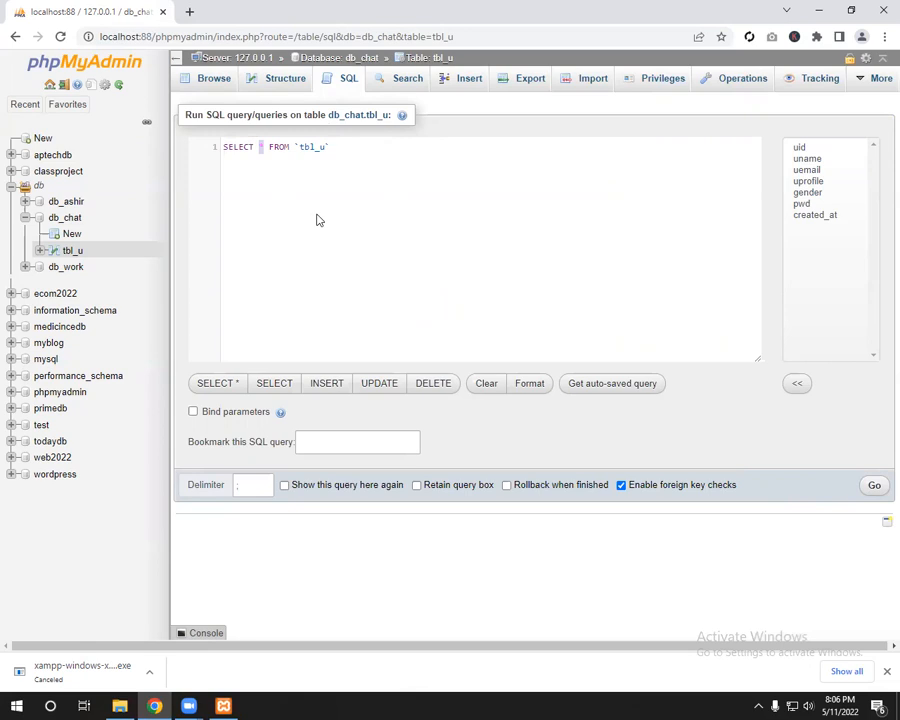
pyautogui.click(264, 147)
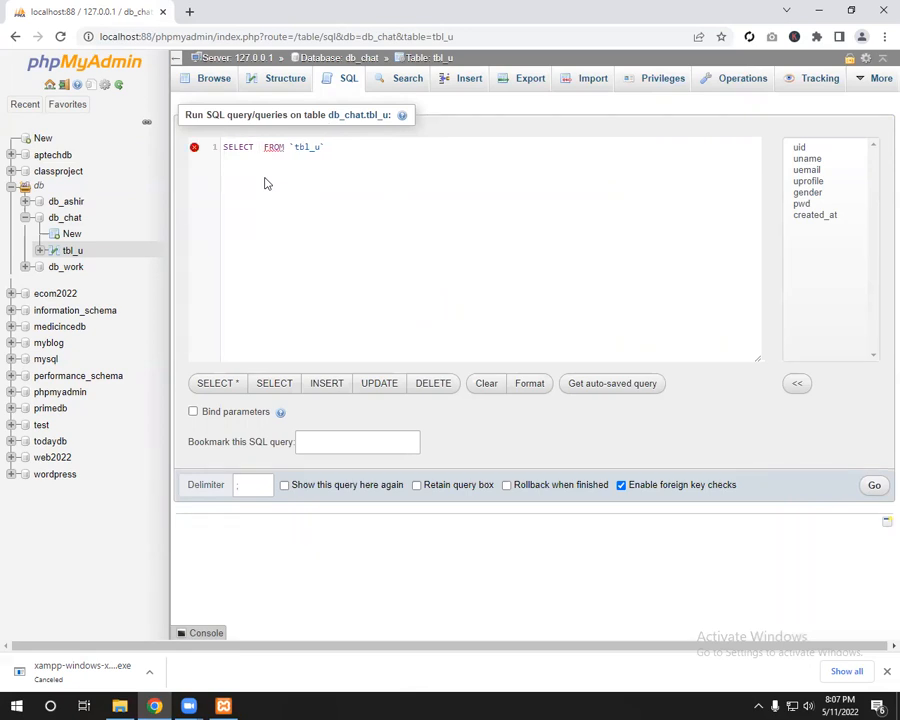
# Step: Replace the asterisk with tbl_u.uemail, picking uemail from the column suggestions
pyautogui.write('*')
pyautogui.press('BackSpace')
pyautogui.write('tbl_u.')
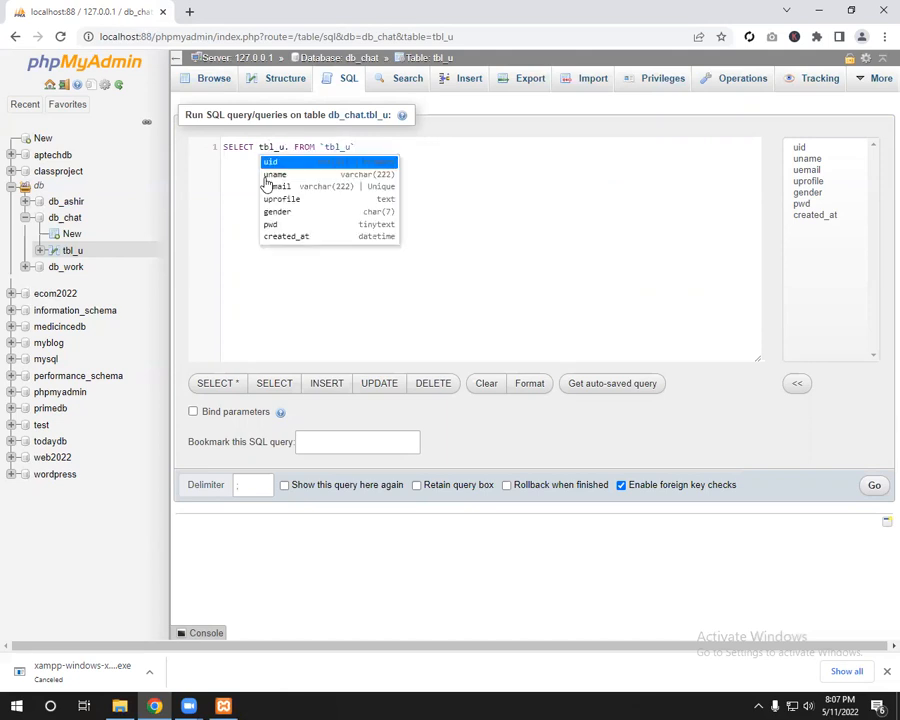
pyautogui.press('Down')
pyautogui.press('Down')
pyautogui.press('Return')
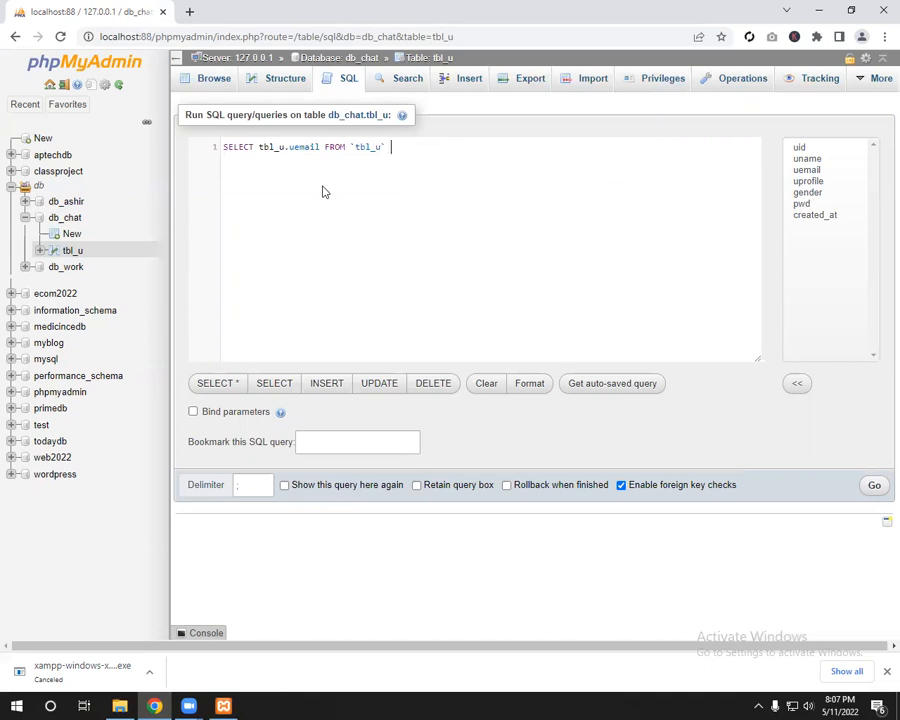
# Step: Remove the backticks around tbl_u in the FROM clause
pyautogui.click(238, 149)
pyautogui.doubleClick(374, 147)
pyautogui.click(404, 295)
pyautogui.click(355, 147)
pyautogui.press('BackSpace')
pyautogui.click(381, 147)
pyautogui.press('BackSpace')
pyautogui.doubleClick(378, 147)
pyautogui.click(376, 150)
pyautogui.doubleClick(375, 148)
# Step: Remove the stray word and UNION keyword, leaving SELECT tbl_u.uemail FROM tbl_u
pyautogui.click(403, 150)
pyautogui.write('name')
pyautogui.press('BackSpace')
pyautogui.press('BackSpace')
pyautogui.press('BackSpace')
pyautogui.press('BackSpace')
pyautogui.write('uni')
pyautogui.press('Return')
pyautogui.hotkey('shift', 'Left')
pyautogui.hotkey('shift', 'Left')
pyautogui.hotkey('shift', 'Left')
pyautogui.hotkey('shift', 'Left')
pyautogui.hotkey('shift', 'Left')
pyautogui.write('`')
pyautogui.doubleClick(392, 146)
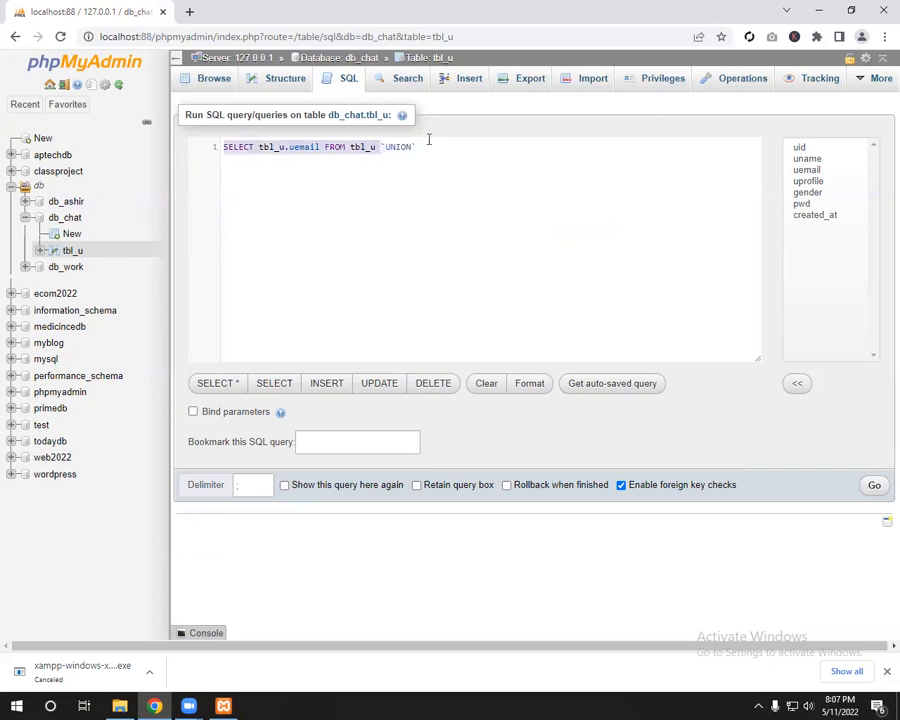
pyautogui.press('BackSpace')
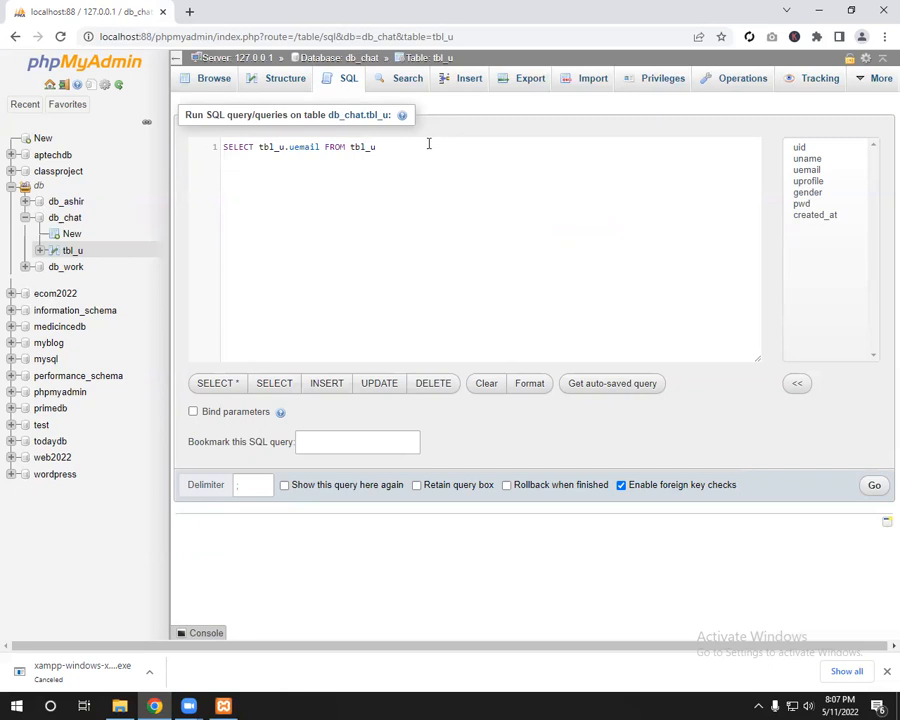
pyautogui.hotkey('ctrl', 'a')
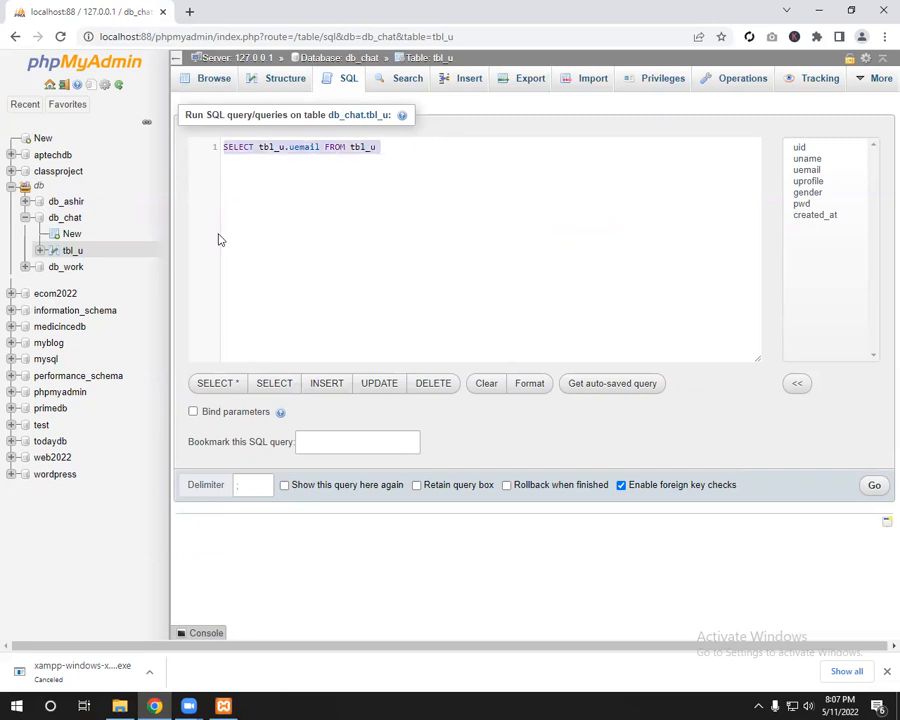
# Step: Run the uemail query, then edit it inline to SELECT * FROM tbl_u and rerun it
pyautogui.click(876, 484)
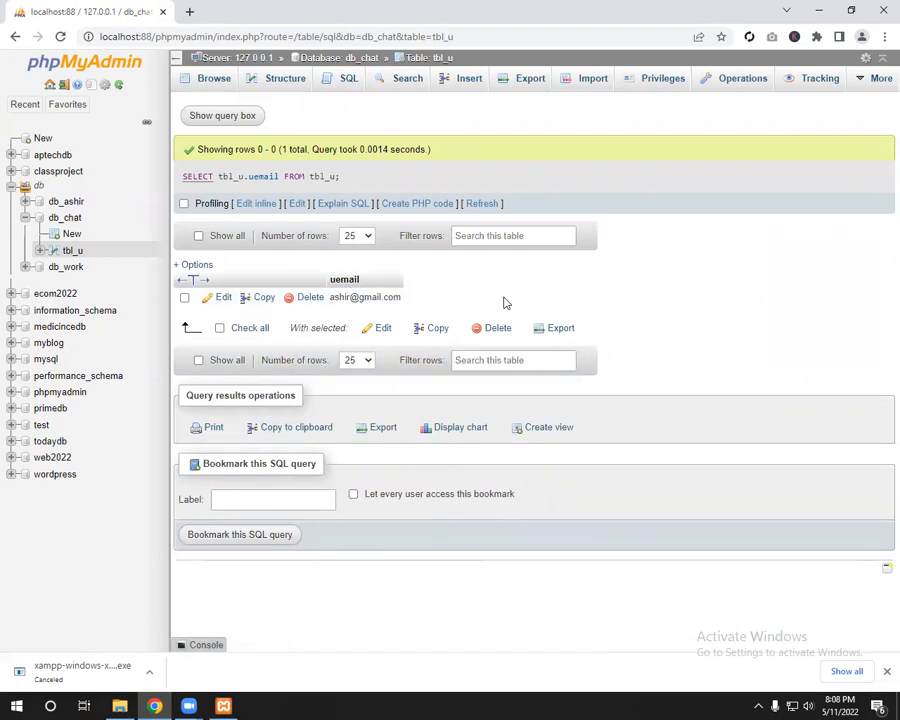
pyautogui.click(256, 204)
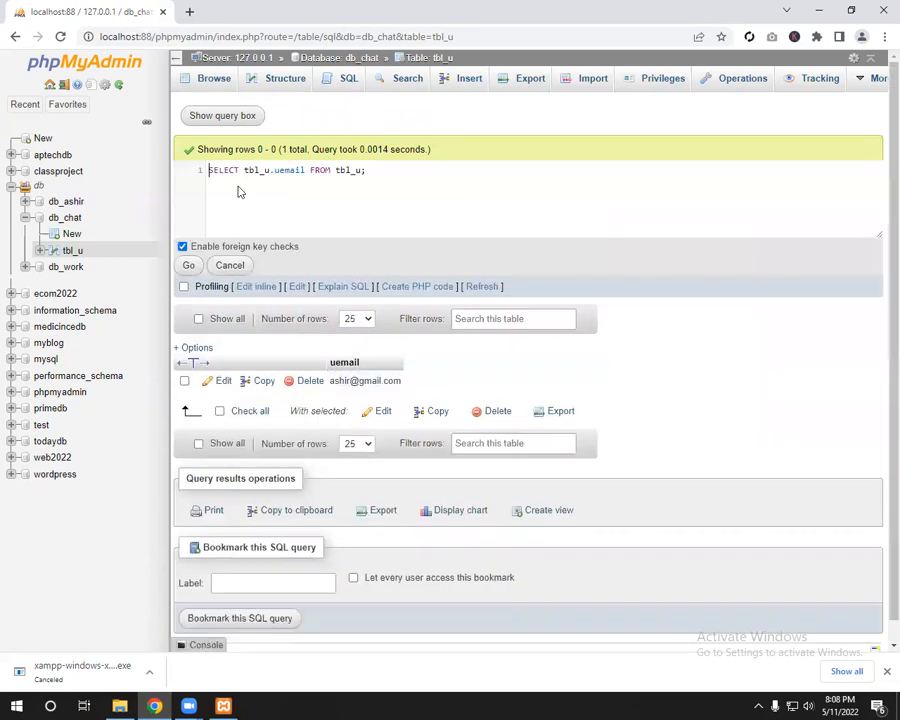
pyautogui.moveTo(284, 171); pyautogui.dragTo(304, 172)
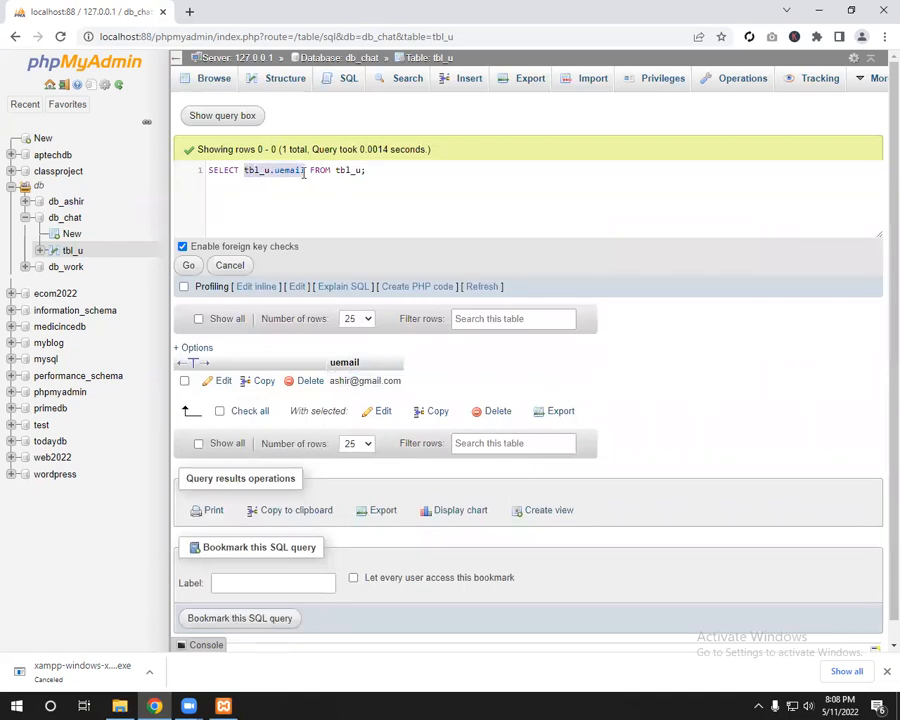
pyautogui.write('*')
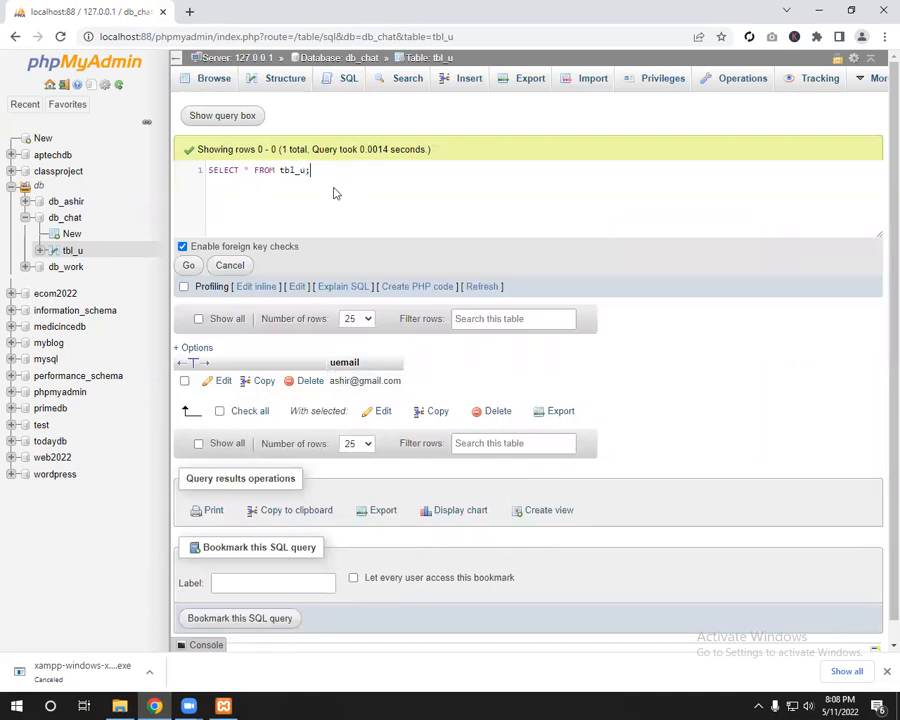
pyautogui.click(188, 265)
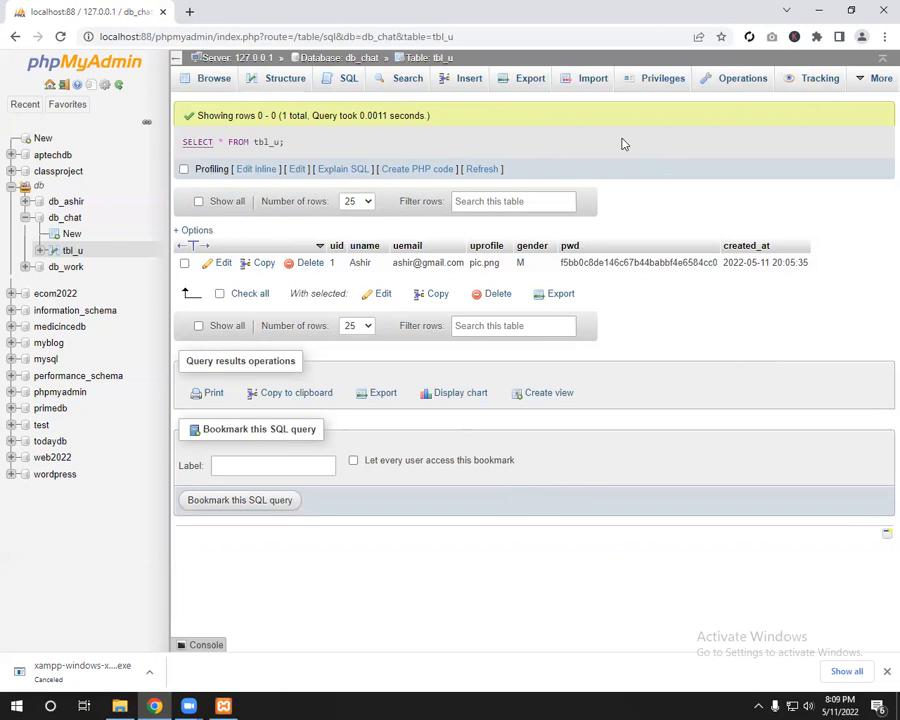
pyautogui.click(77, 219)
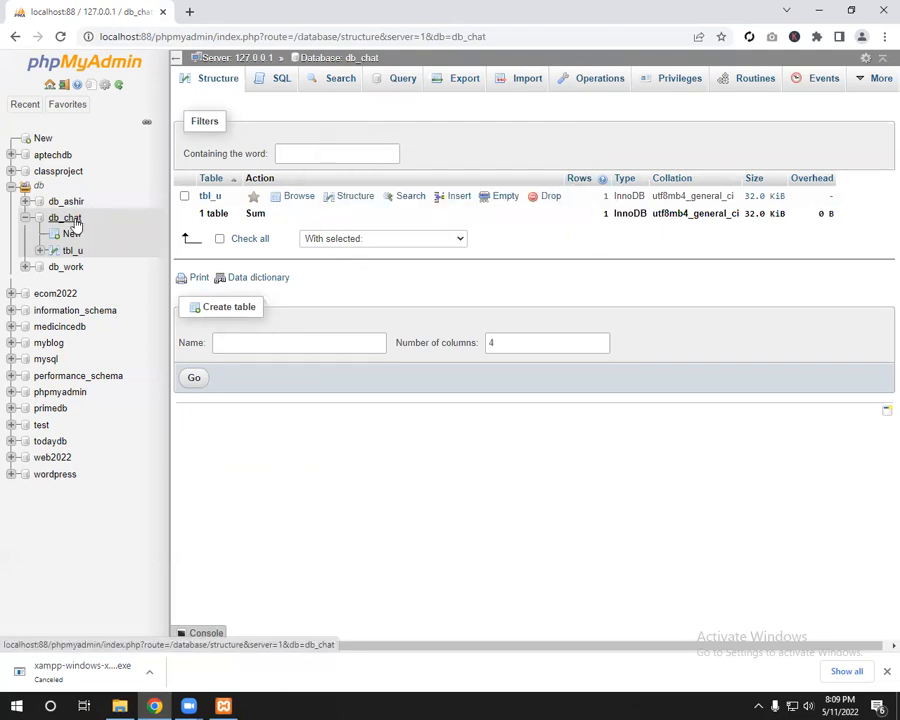
# Step: Reveal the additional database tools on the db_chat Structure page
pyautogui.click(868, 84)
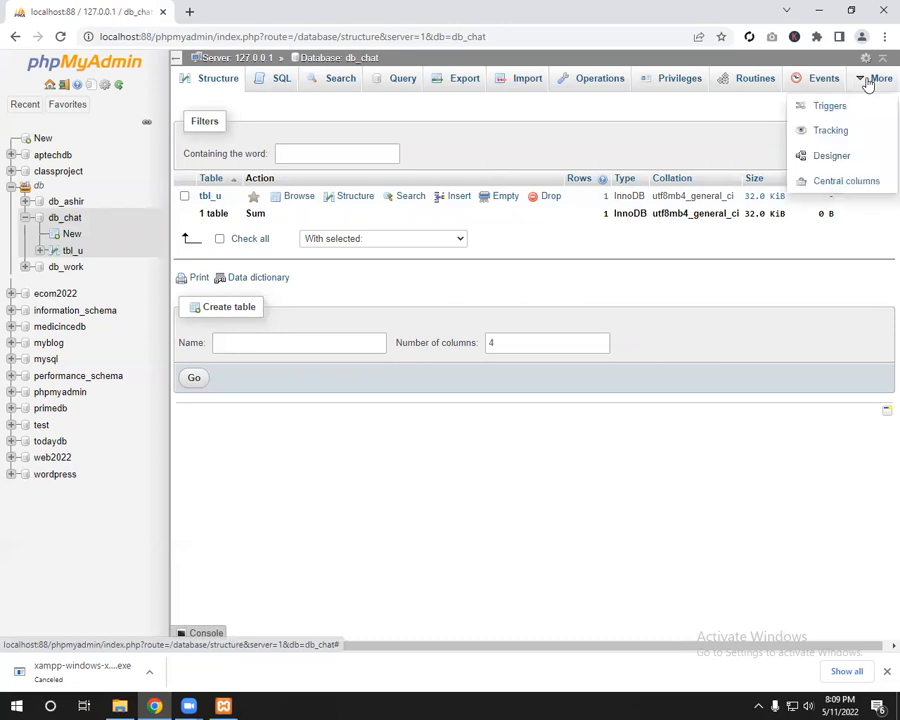
pyautogui.click(833, 160)
pyautogui.moveTo(479, 481); pyautogui.dragTo(396, 230)
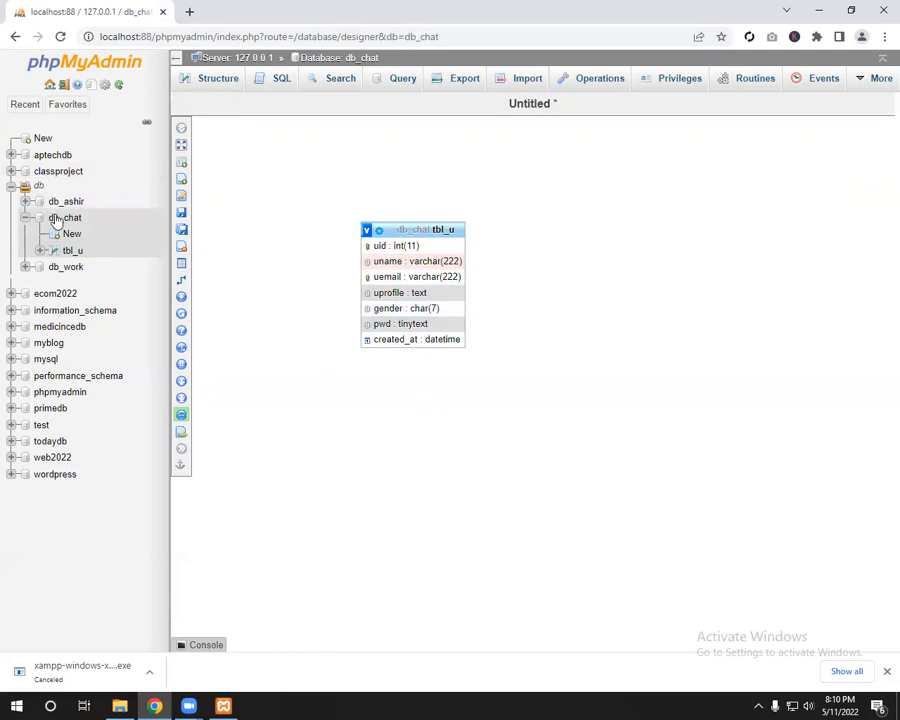
pyautogui.click(96, 222)
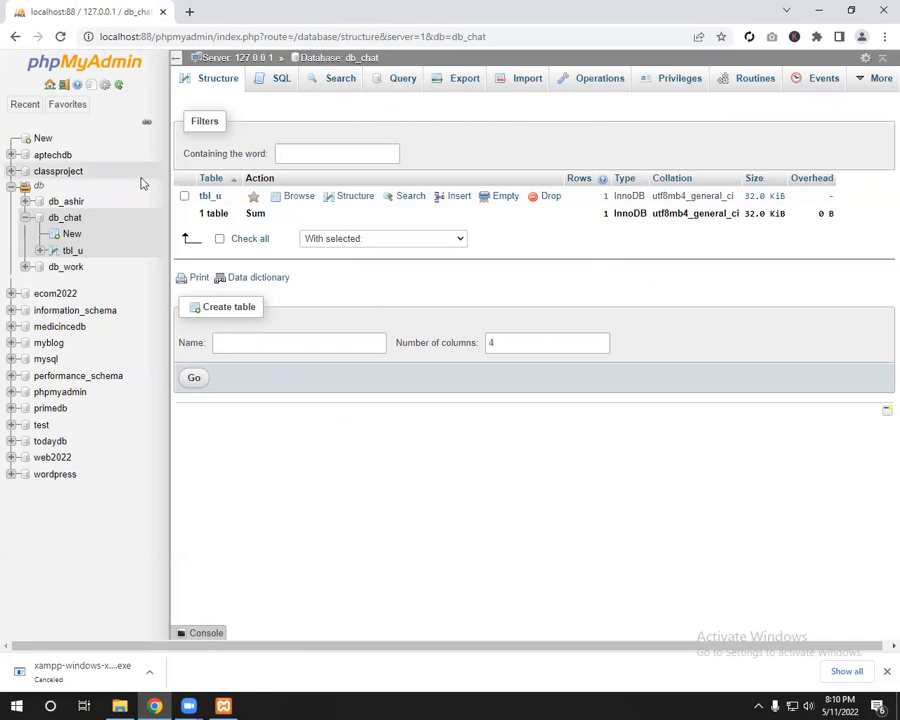
# Step: Start a new table named tbl_chat with first column cid
pyautogui.click(72, 233)
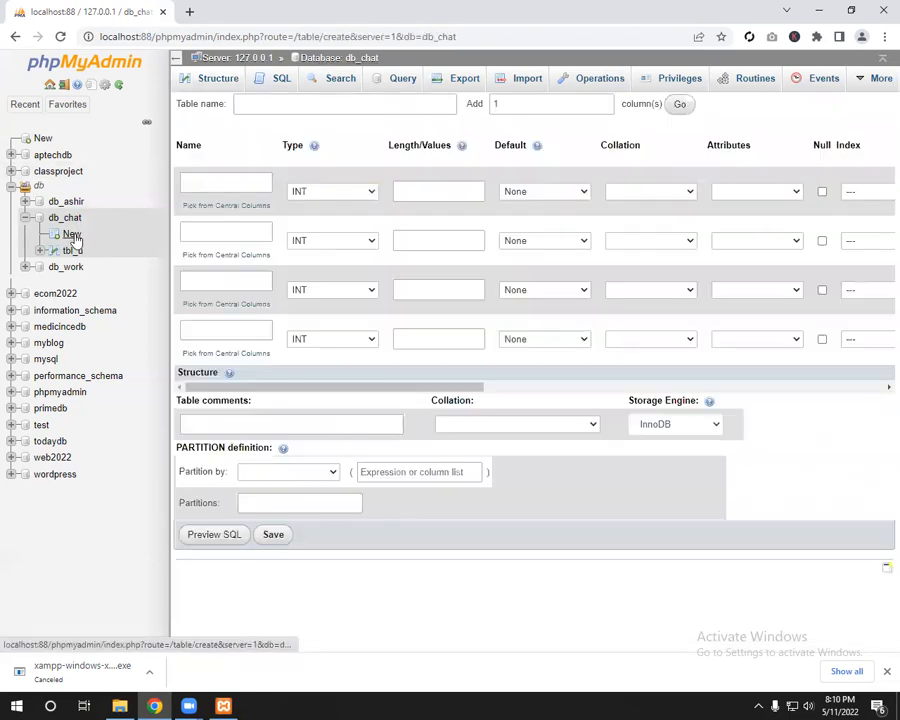
pyautogui.click(305, 103)
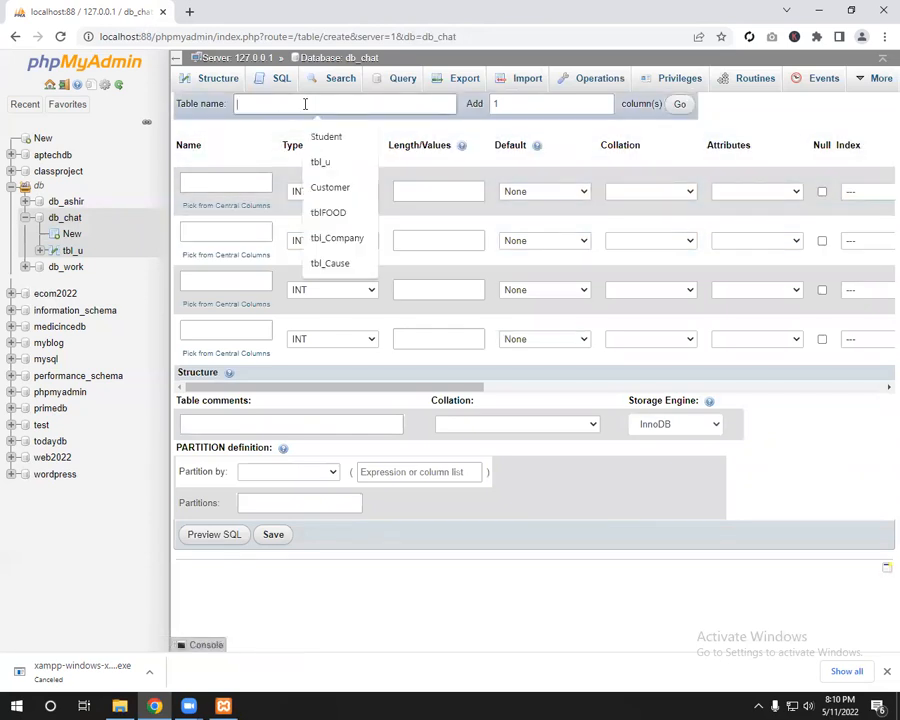
pyautogui.write('tbl_chat')
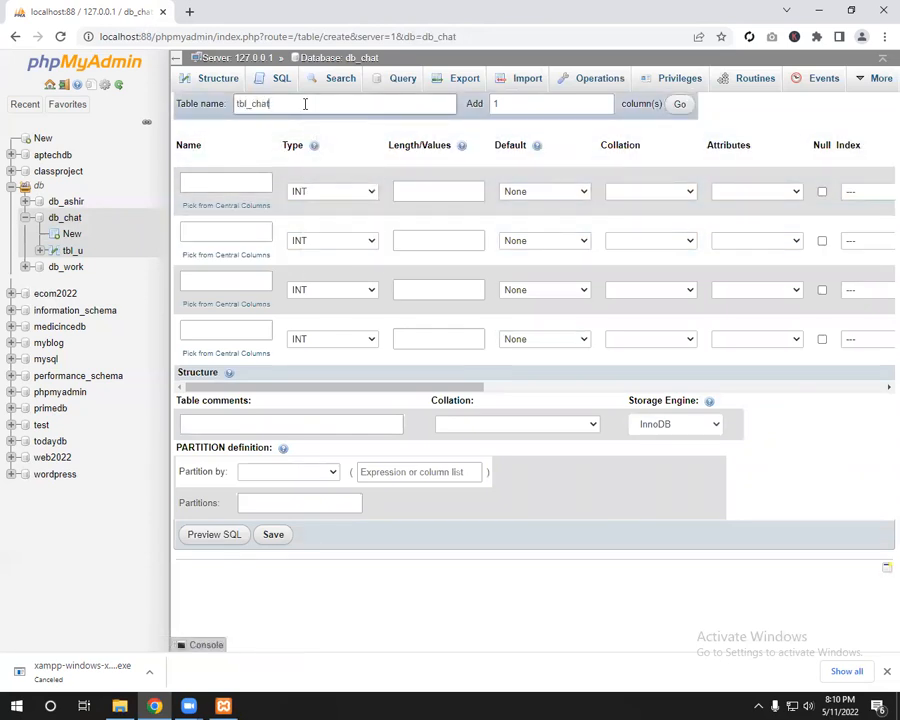
pyautogui.click(246, 178)
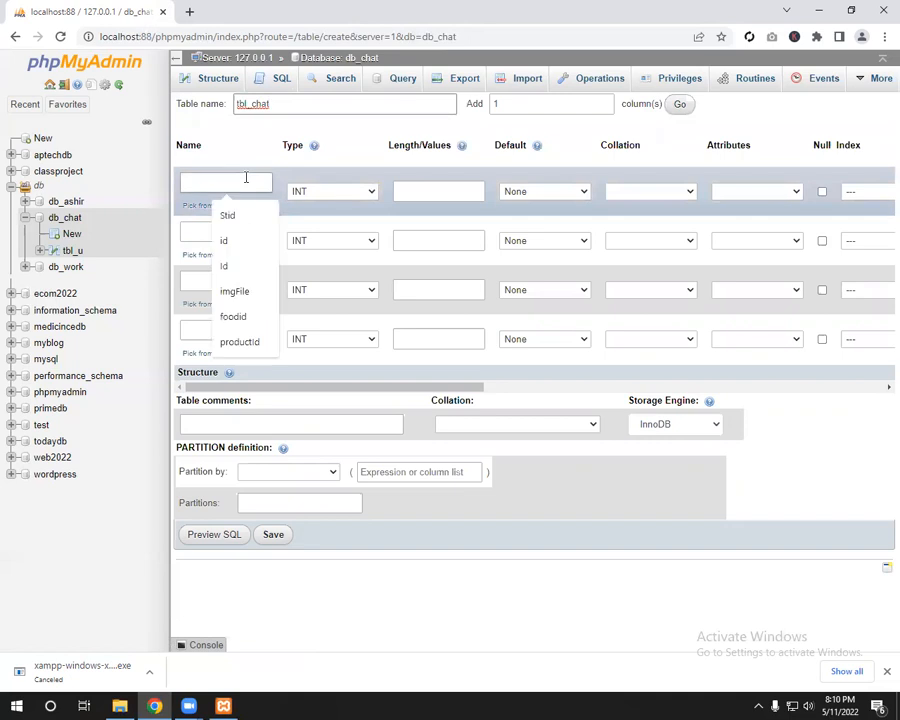
pyautogui.write('cid')
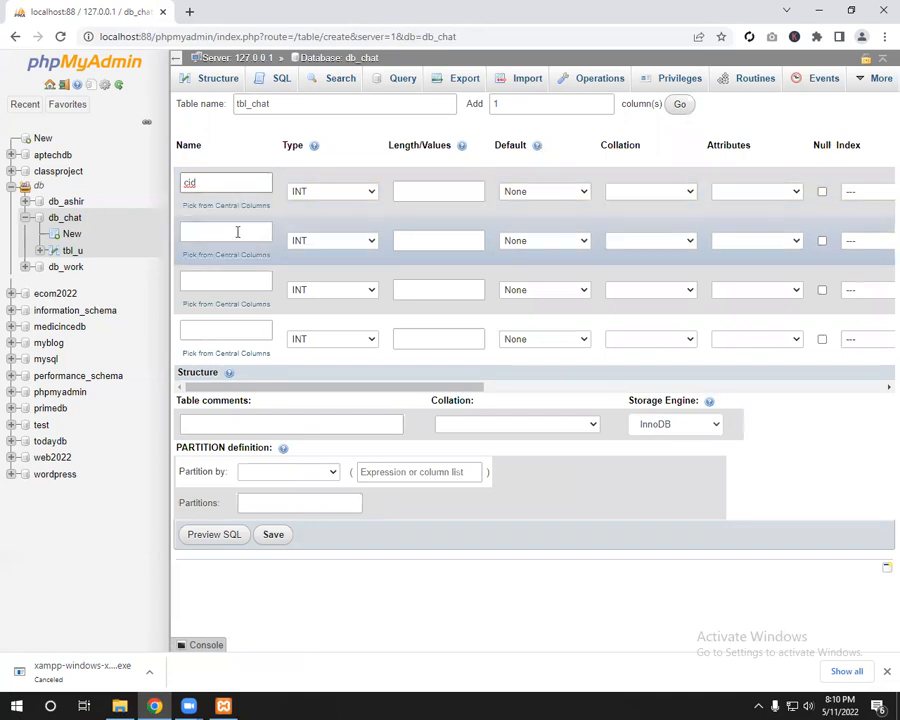
# Step: Add a second column fk_tbl_u of type INT
pyautogui.click(237, 232)
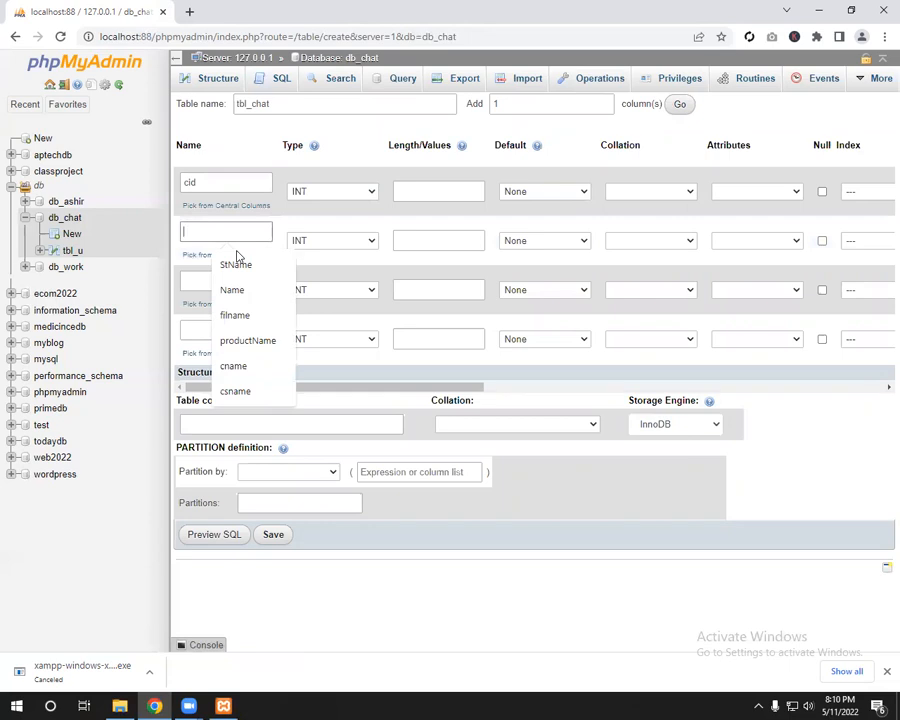
pyautogui.write('fk_')
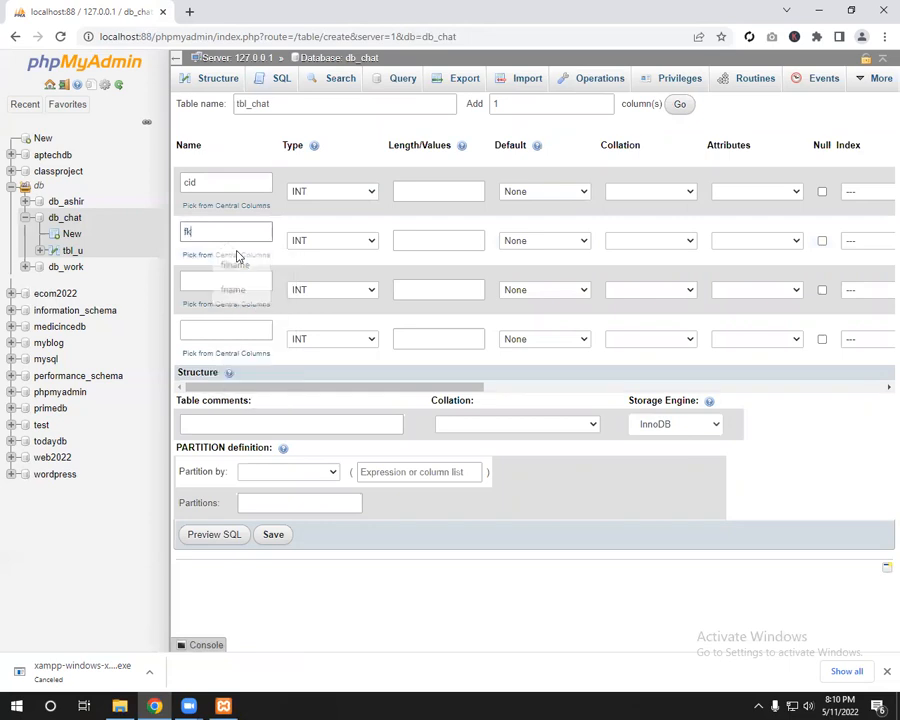
pyautogui.write('tbl_u')
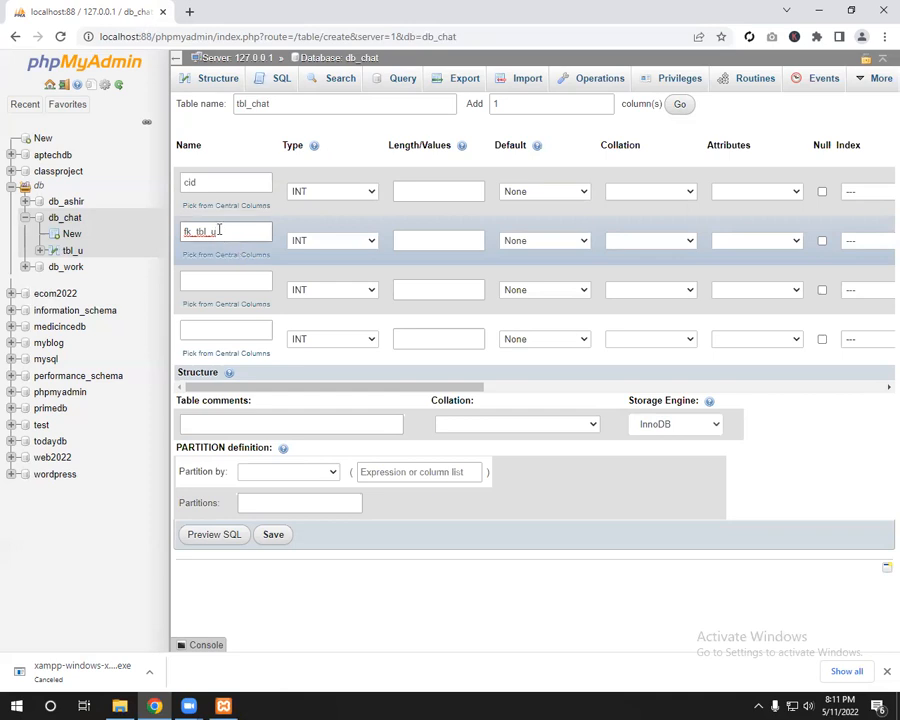
pyautogui.moveTo(265, 232); pyautogui.dragTo(176, 234)
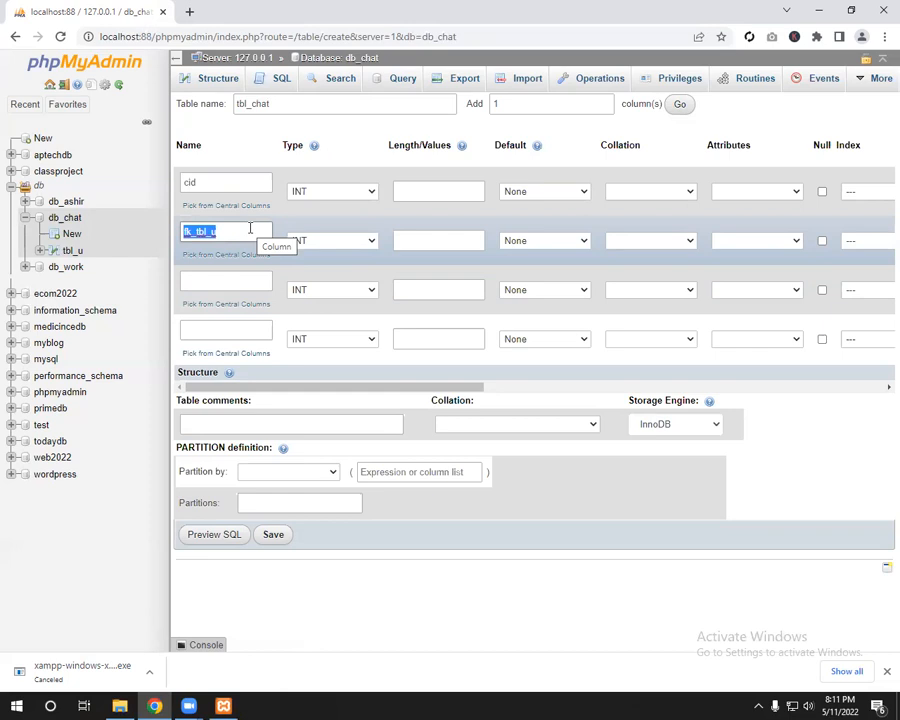
pyautogui.click(350, 239)
pyautogui.click(352, 242)
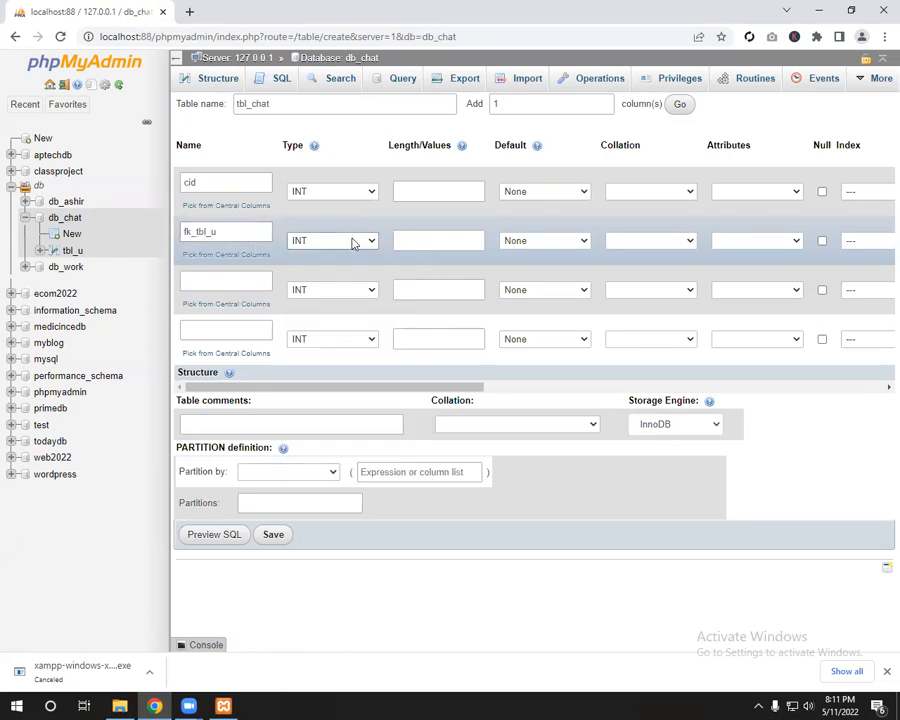
# Step: Add a third column chat of type TEXT
pyautogui.click(253, 278)
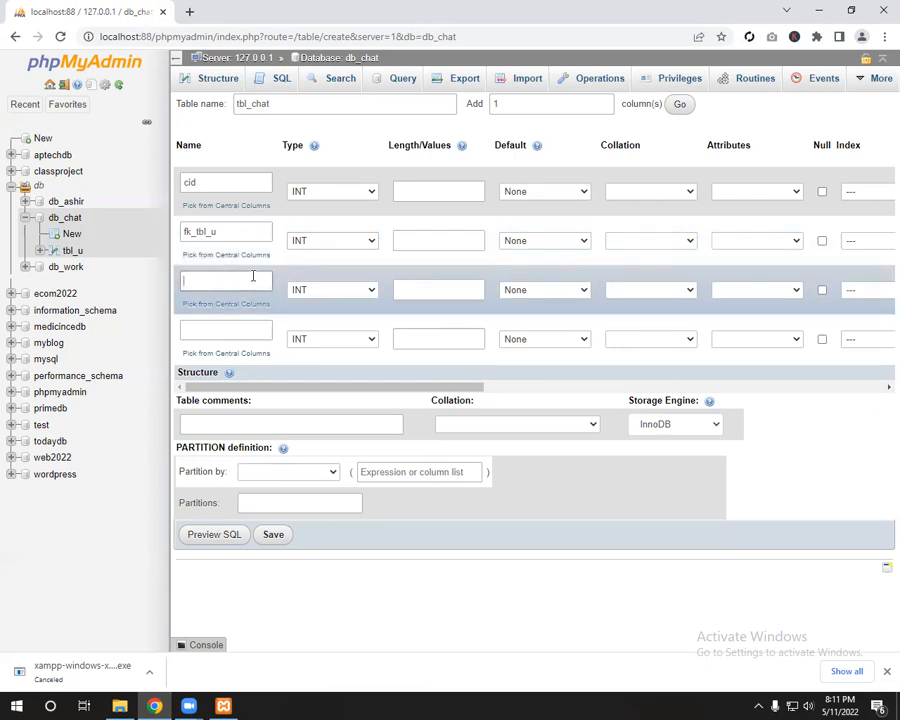
pyautogui.write('chat')
pyautogui.click(330, 290)
pyautogui.click(318, 313)
pyautogui.click(316, 294)
pyautogui.click(300, 304)
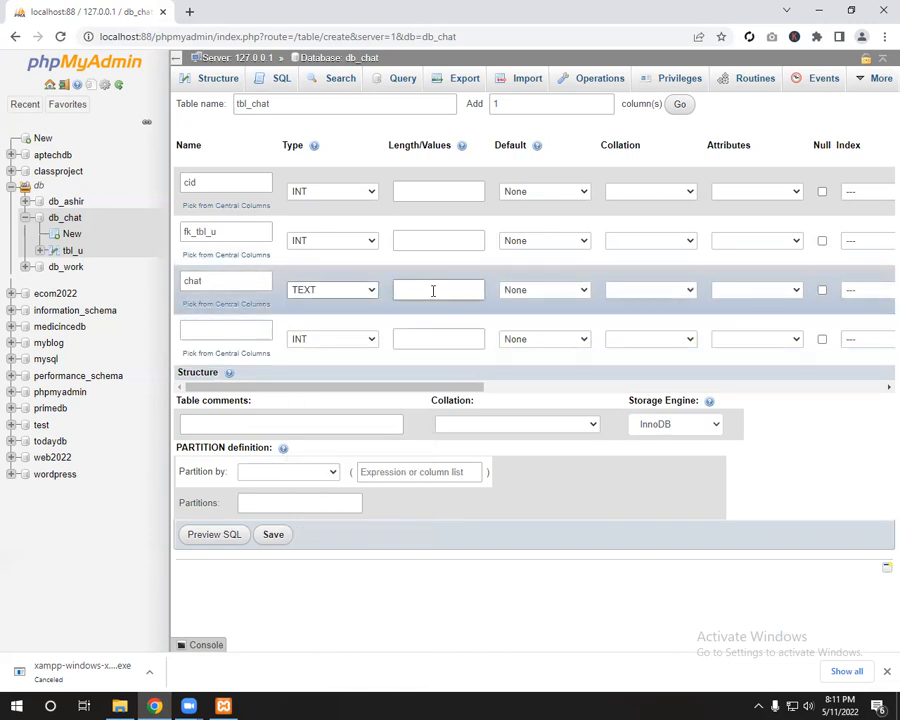
pyautogui.click(432, 290)
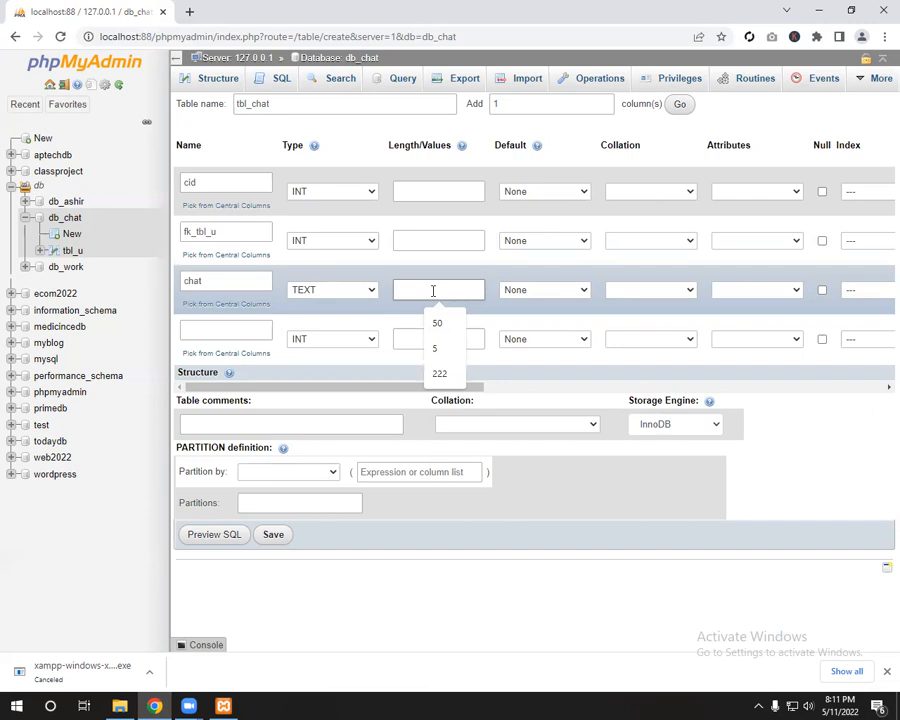
# Step: Rename the second column from fk_tbl_u to fk_sender_tbl_u
pyautogui.click(224, 330)
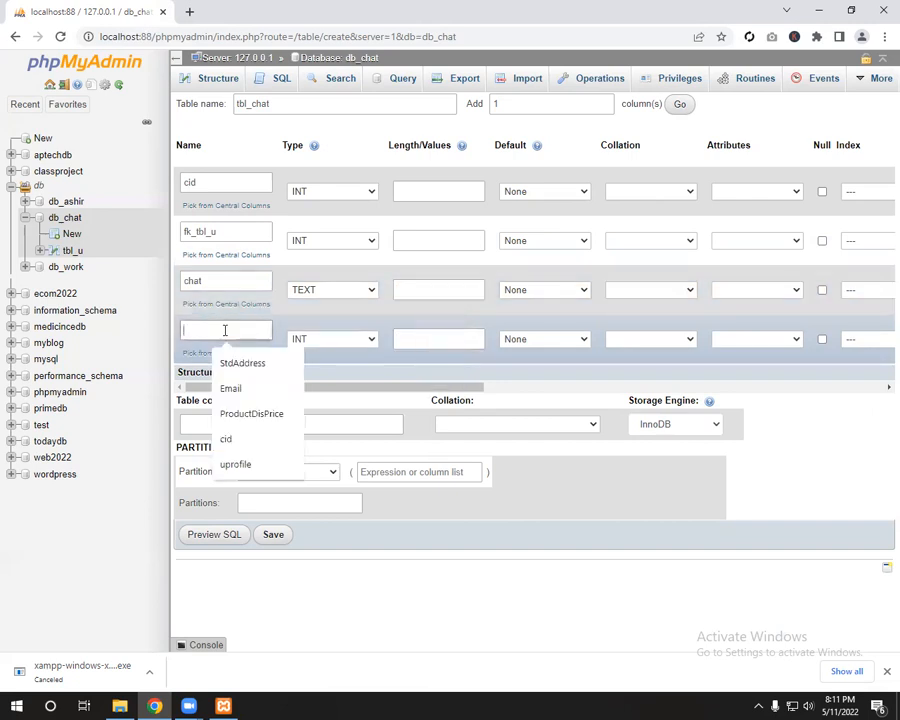
pyautogui.click(223, 233)
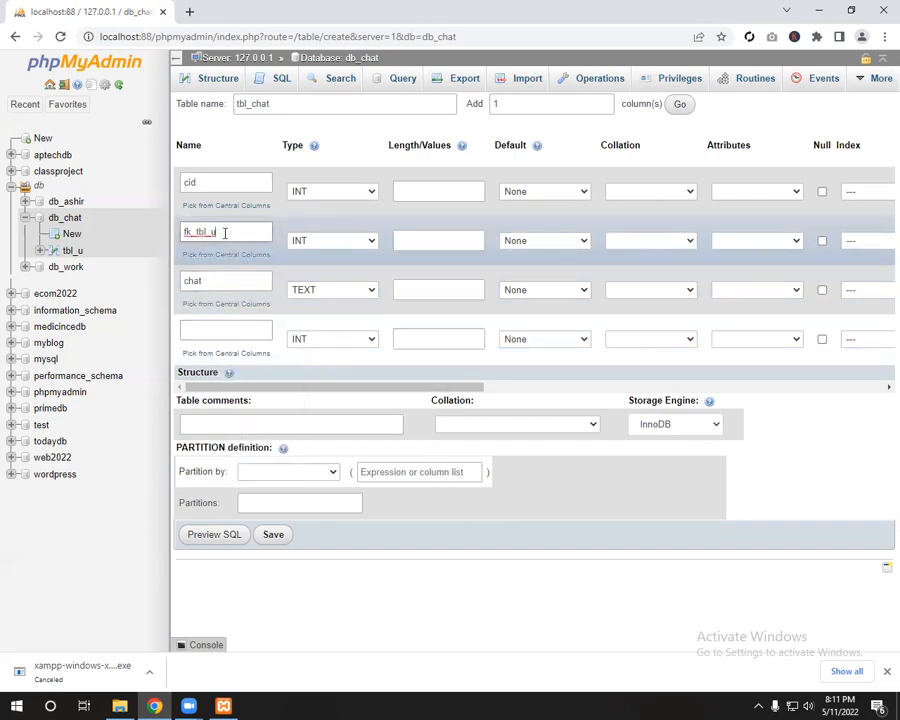
pyautogui.moveTo(224, 232); pyautogui.dragTo(168, 229)
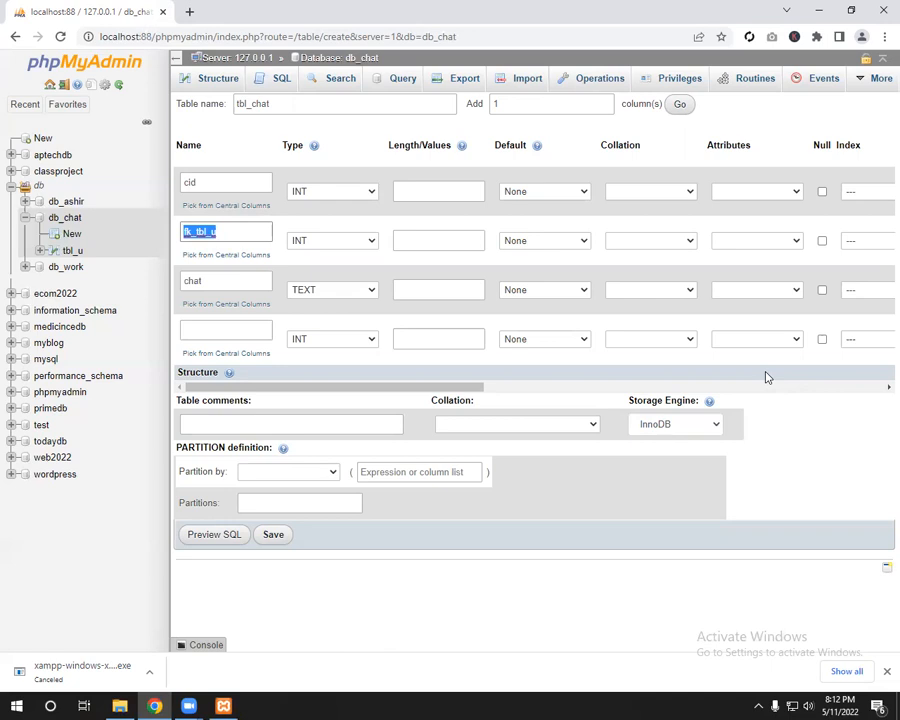
pyautogui.press('Right')
pyautogui.press('Left')
pyautogui.press('Left')
pyautogui.press('Left')
pyautogui.press('Left')
pyautogui.press('Left')
pyautogui.press('Left')
pyautogui.write('_sender')
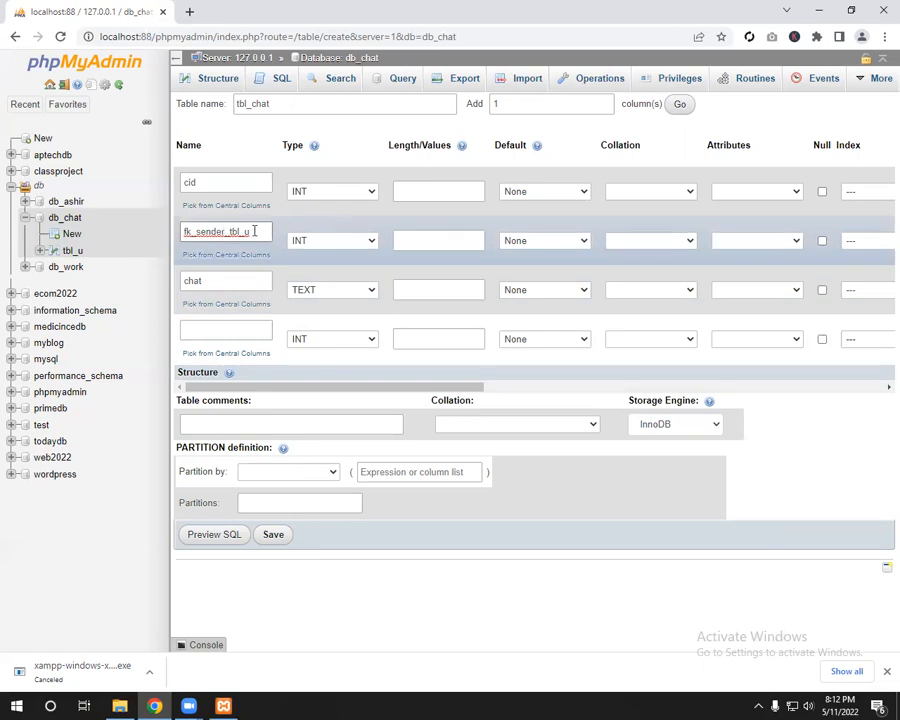
# Step: Add a fourth INT column fk_recive_tbl_u by copying and editing fk_sender_tbl_u
pyautogui.moveTo(268, 231); pyautogui.dragTo(182, 231)
pyautogui.hotkey('ctrl', 'c')
pyautogui.click(206, 331)
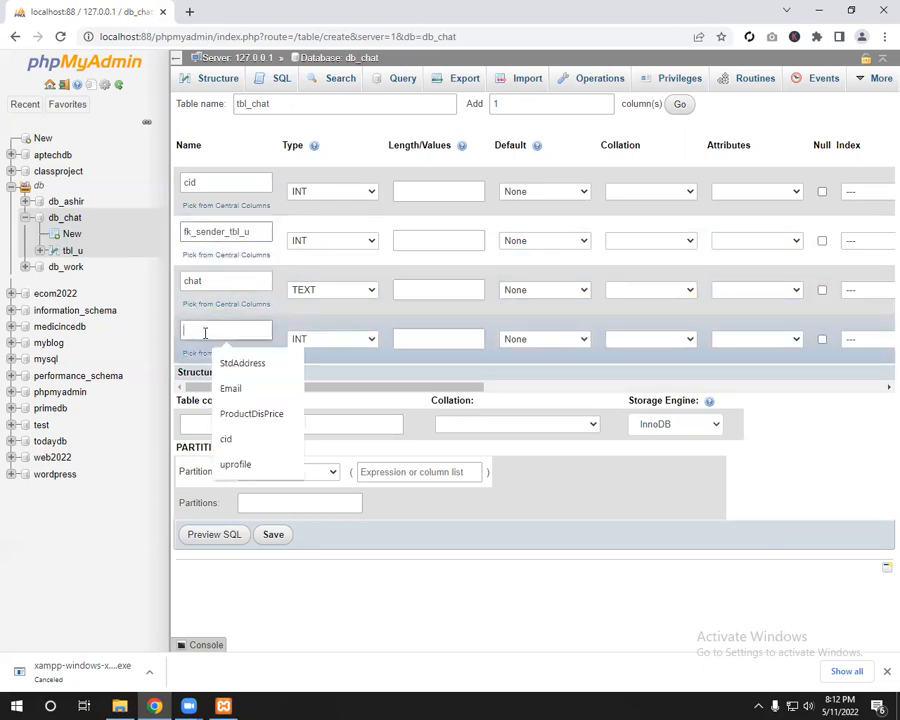
pyautogui.hotkey('ctrl', 'v')
pyautogui.moveTo(196, 331); pyautogui.dragTo(222, 331)
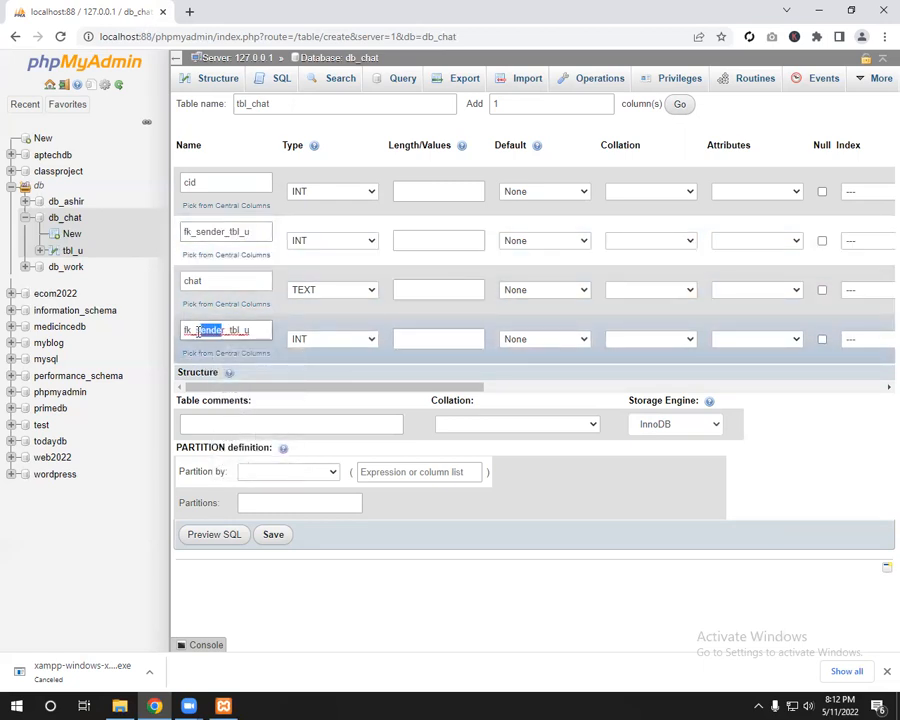
pyautogui.press('BackSpace')
pyautogui.write('recive')
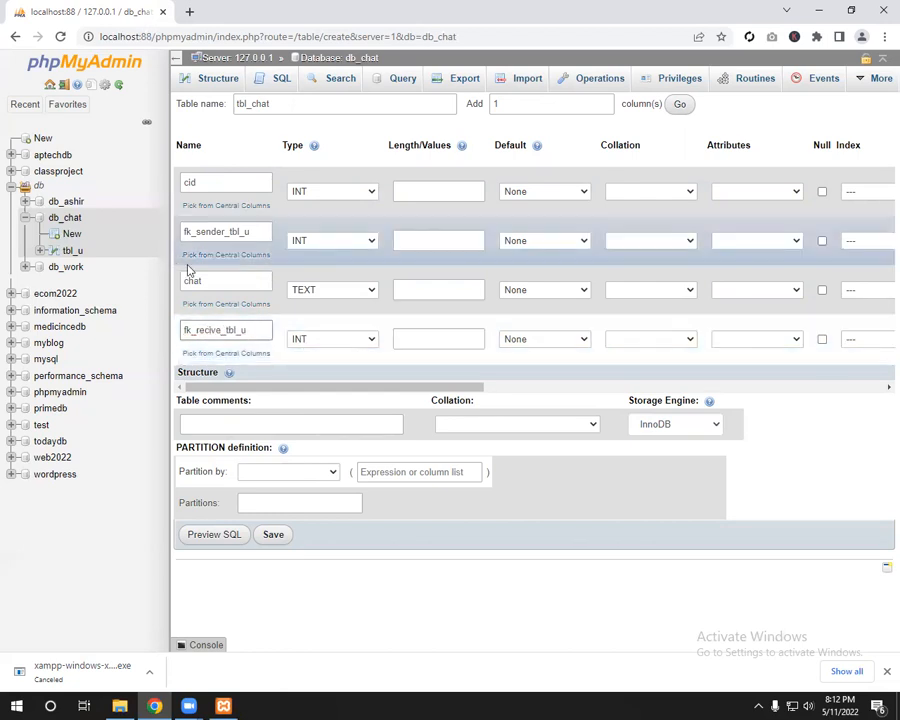
pyautogui.click(247, 233)
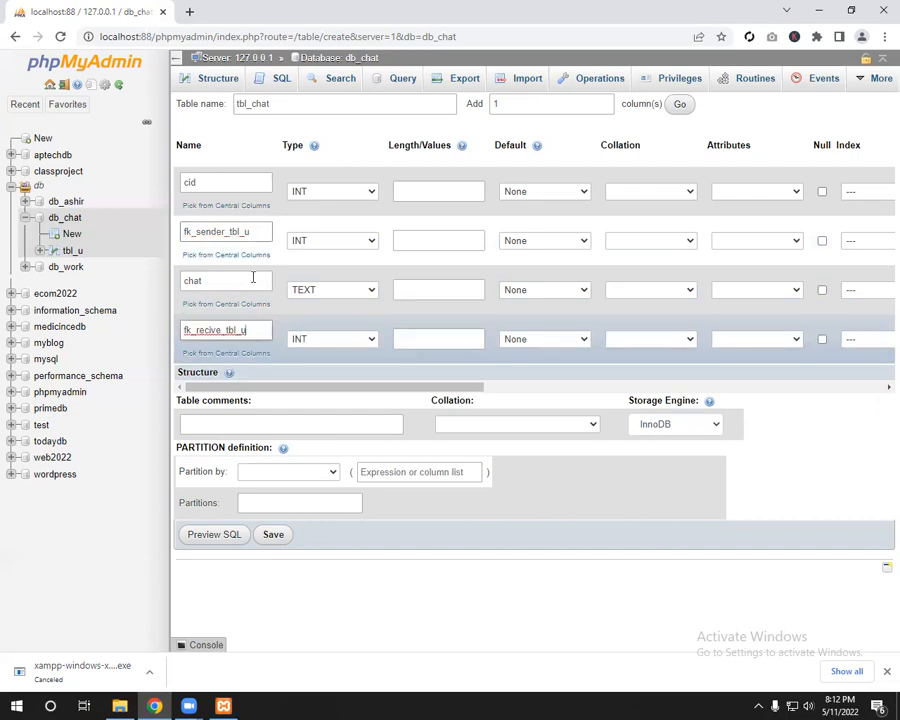
pyautogui.click(261, 336)
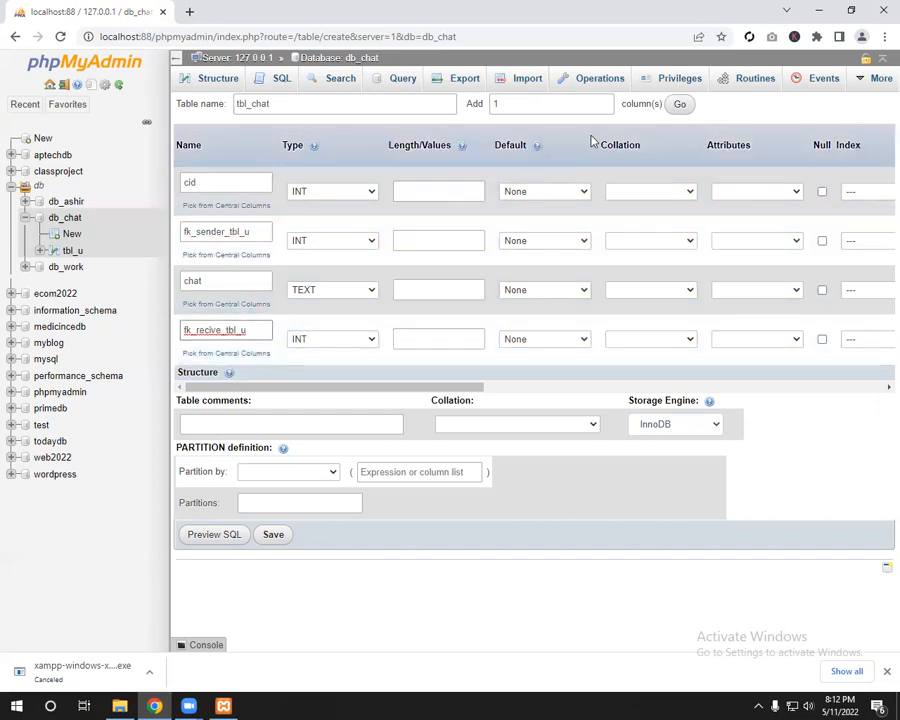
pyautogui.click(678, 106)
# Step: Name the fifth column created_at, type DATETIME, default CURRENT_TIMESTAMP, and save tbl_chat
pyautogui.click(215, 375)
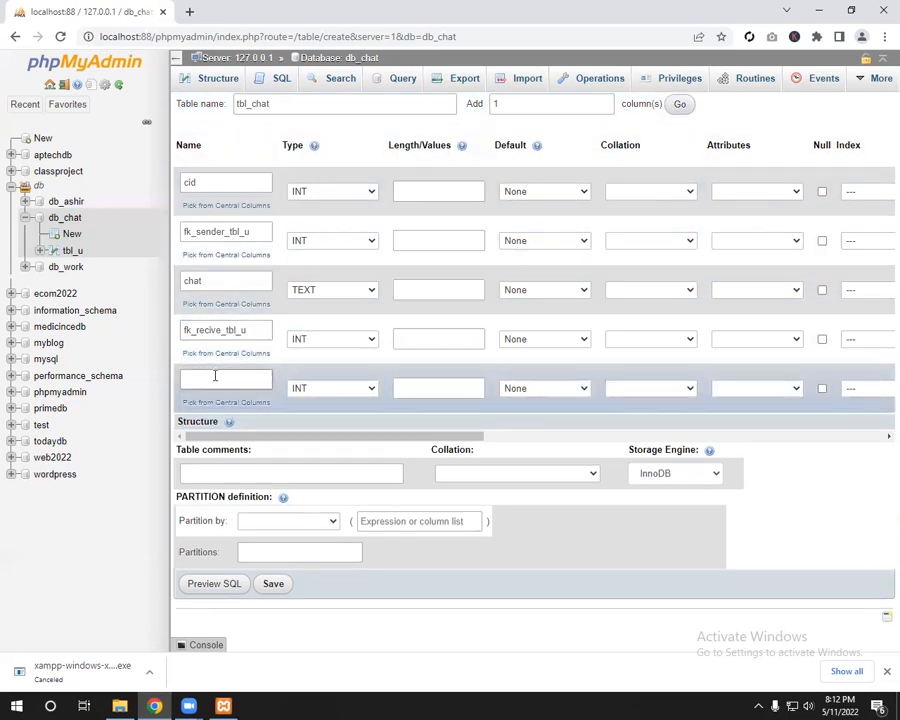
pyautogui.write('created_at')
pyautogui.click(322, 388)
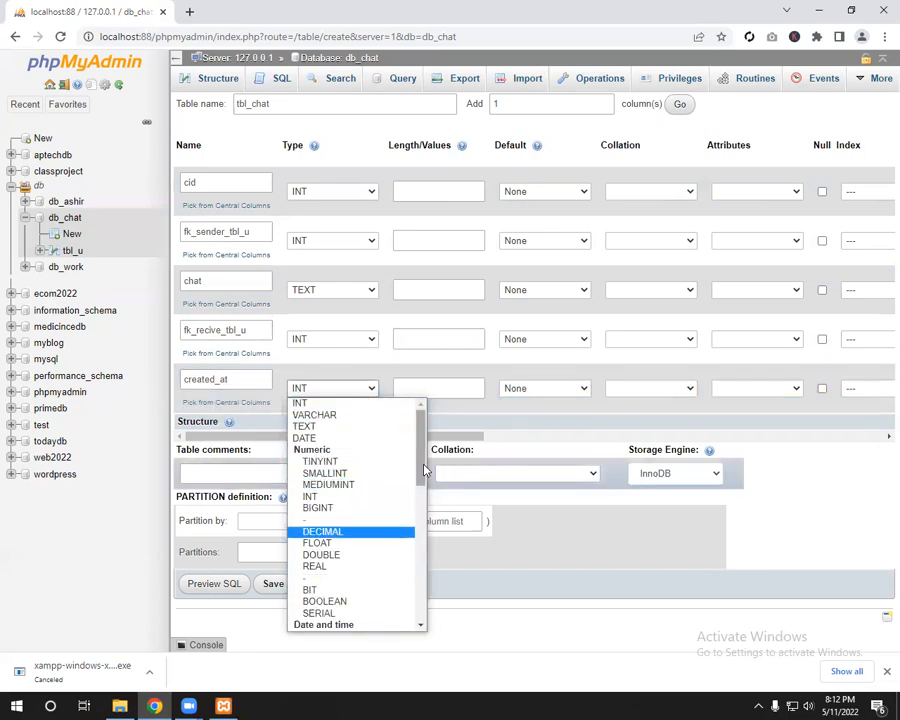
pyautogui.scroll(-2, 418, 475)
pyautogui.click(360, 560)
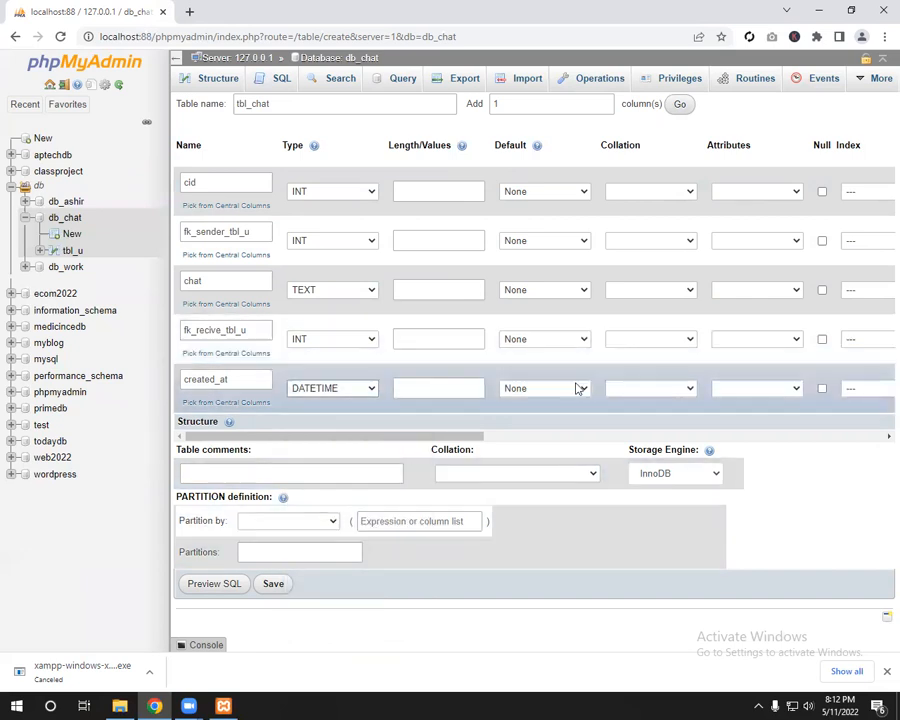
pyautogui.click(582, 388)
pyautogui.click(560, 439)
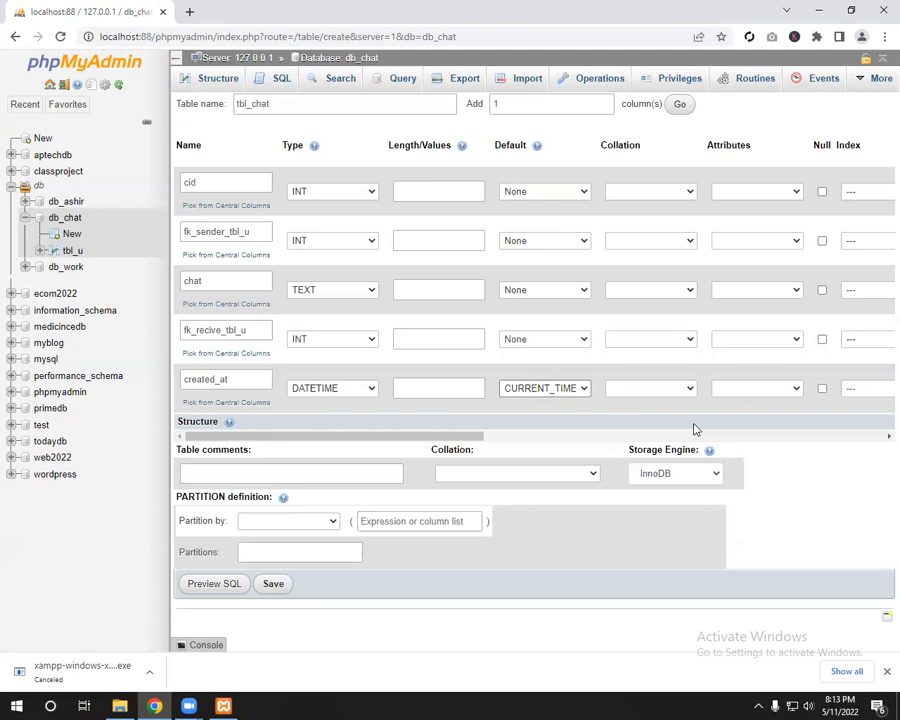
pyautogui.click(275, 588)
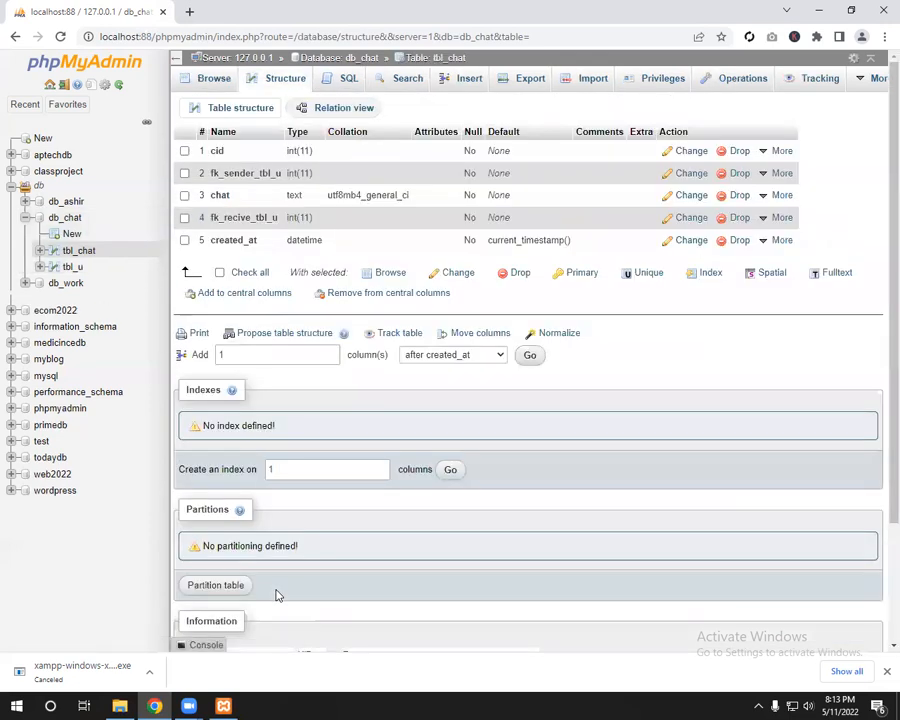
# Step: Browse tbl_chat to confirm it has zero rows, then open its Structure and Relation view
pyautogui.click(79, 254)
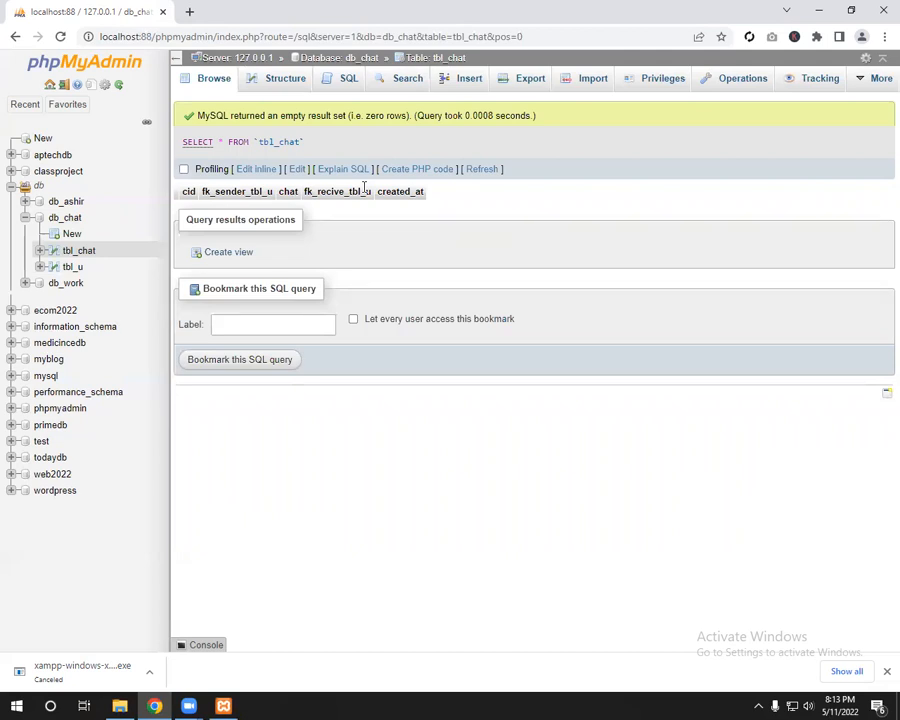
pyautogui.click(262, 82)
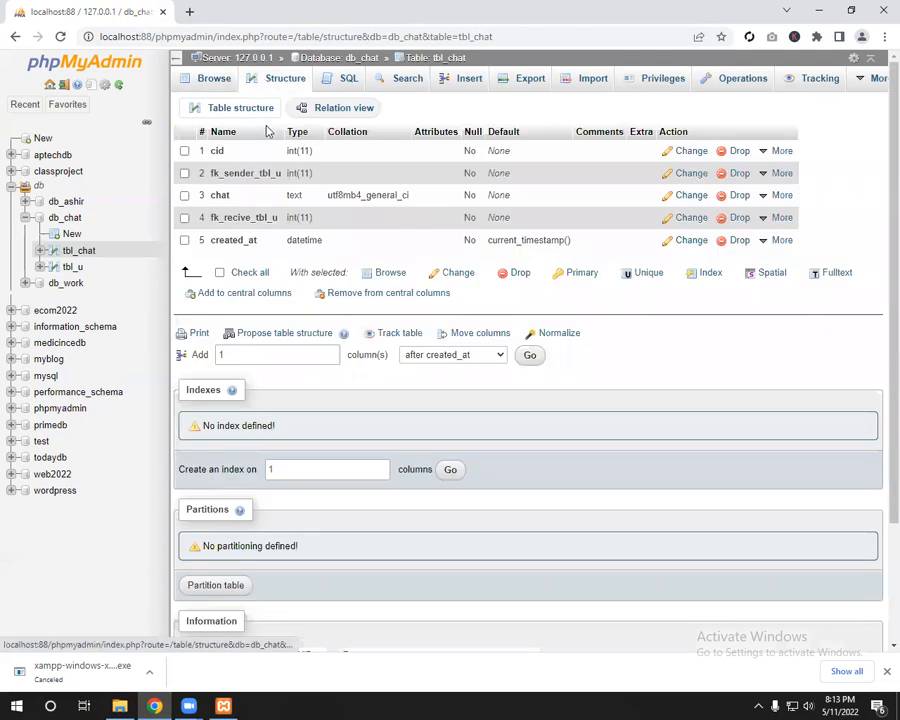
pyautogui.click(348, 112)
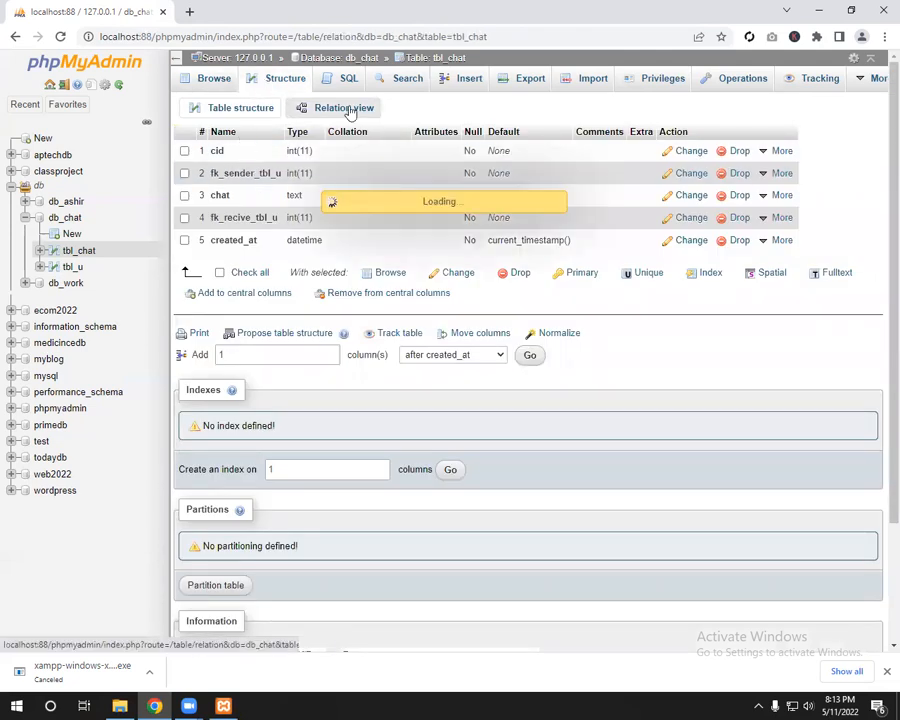
# Step: Create constraint con_tbl_u linking column fk_sender_tbl_u to table tbl_u
pyautogui.click(305, 205)
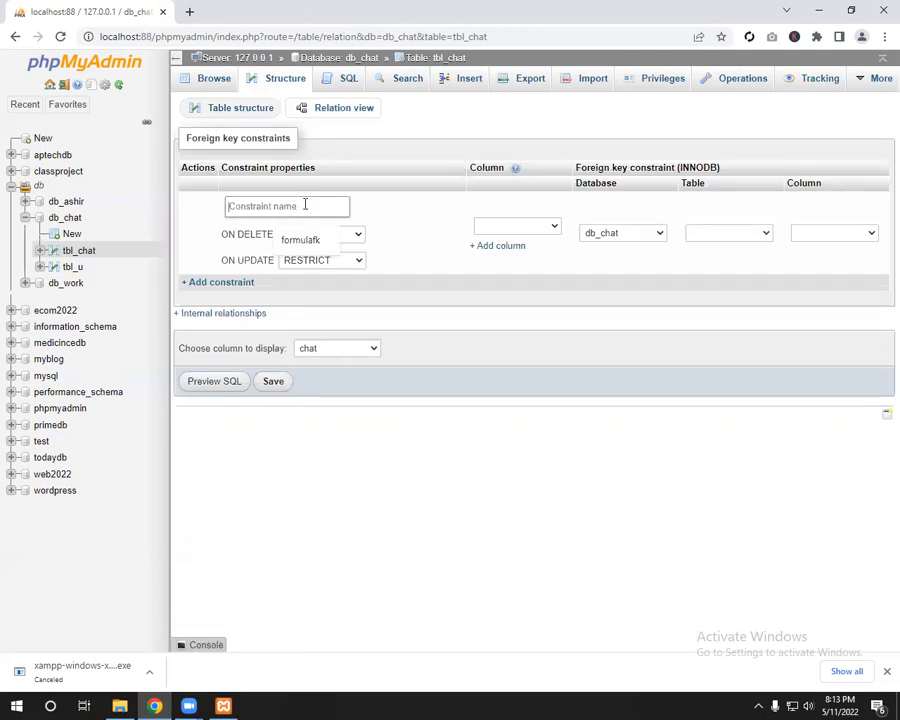
pyautogui.write('co')
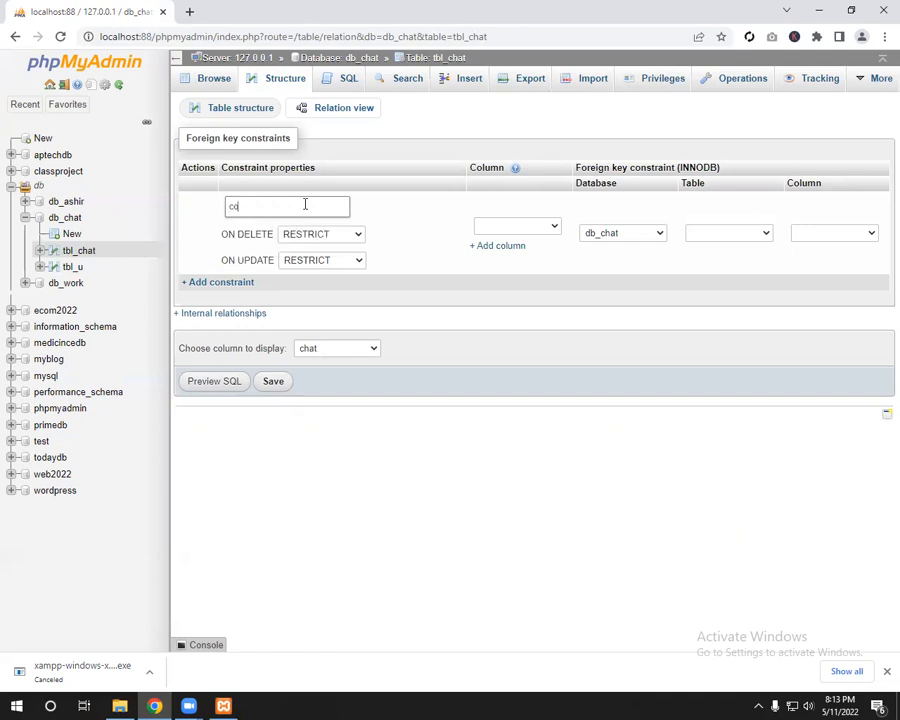
pyautogui.write('n_tbl_u')
pyautogui.click(400, 228)
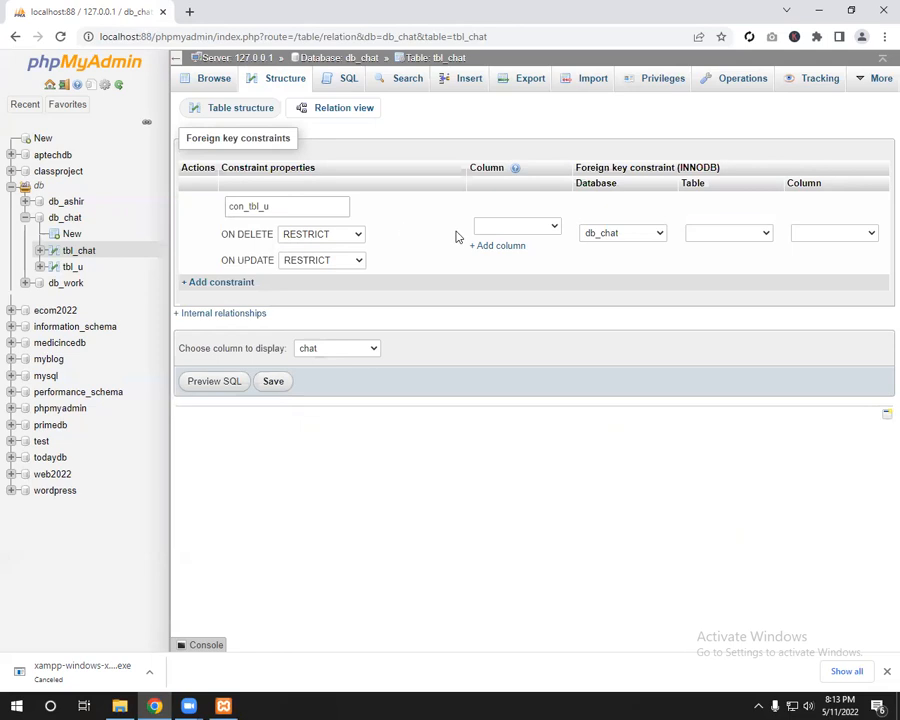
pyautogui.click(554, 231)
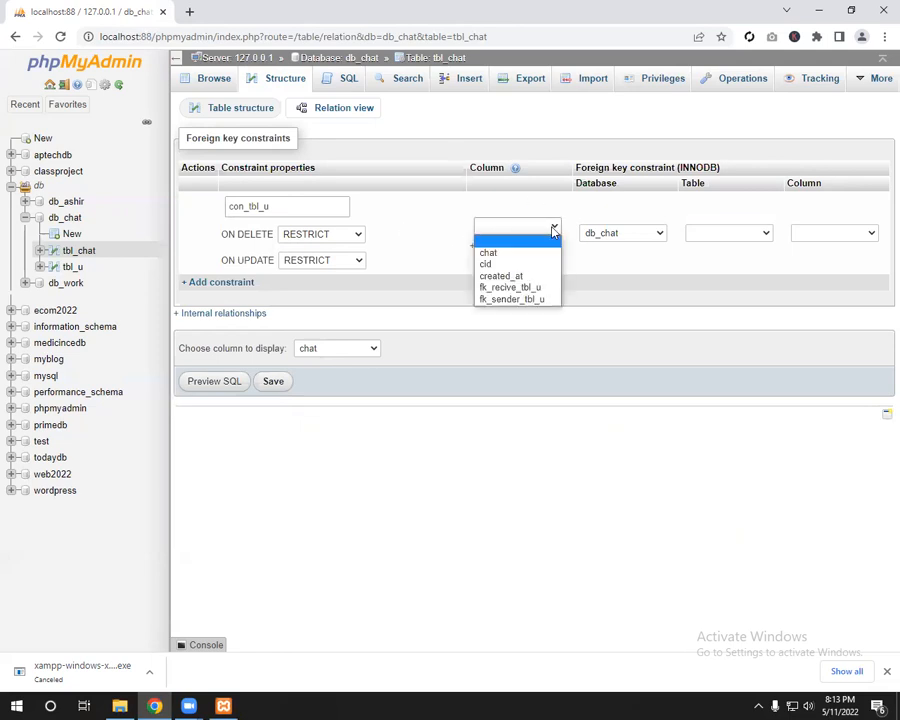
pyautogui.click(510, 299)
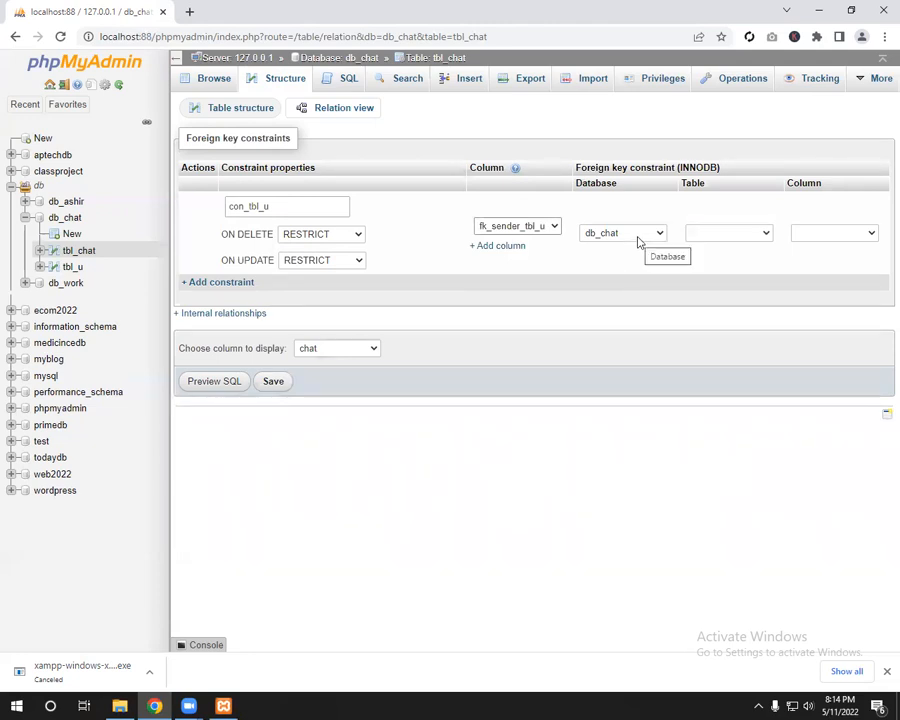
pyautogui.click(734, 234)
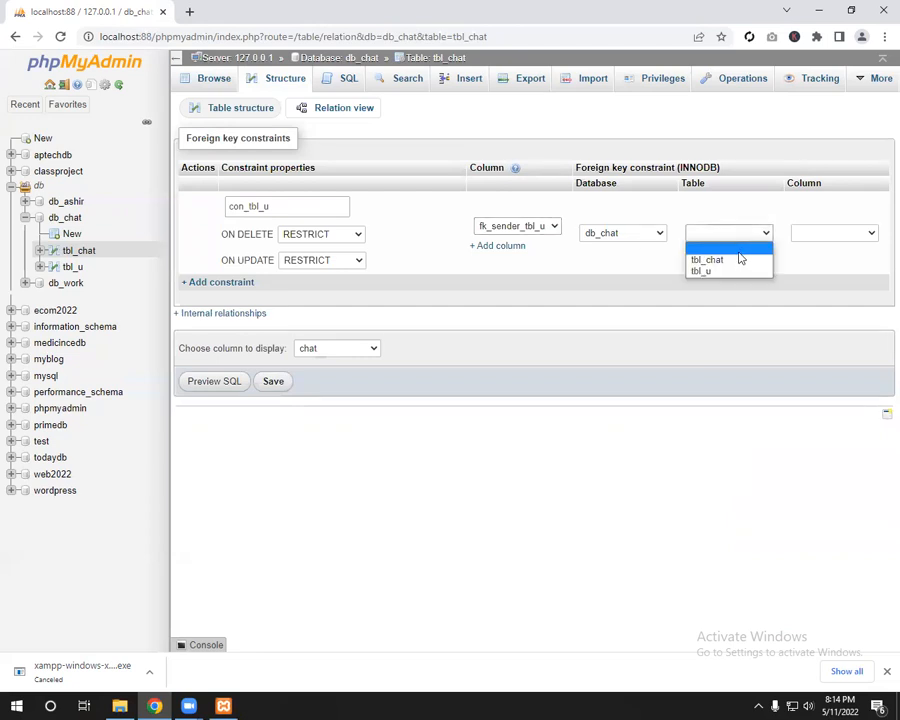
pyautogui.click(741, 270)
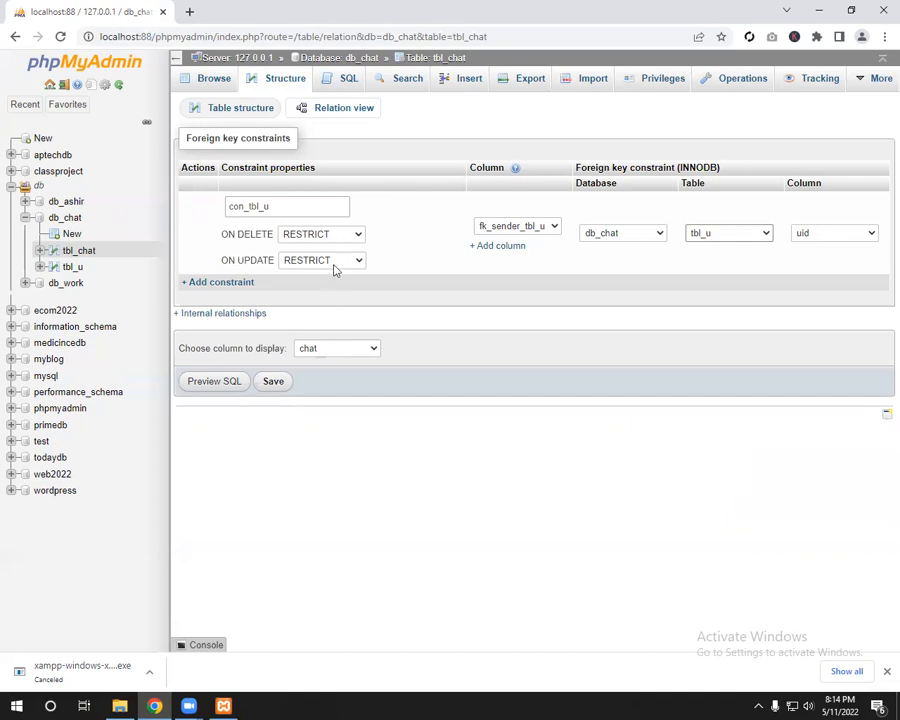
# Step: Set ON DELETE and ON UPDATE to CASCADE, save the foreign key, and return to db_chat
pyautogui.click(334, 236)
pyautogui.click(334, 248)
pyautogui.click(335, 262)
pyautogui.click(335, 274)
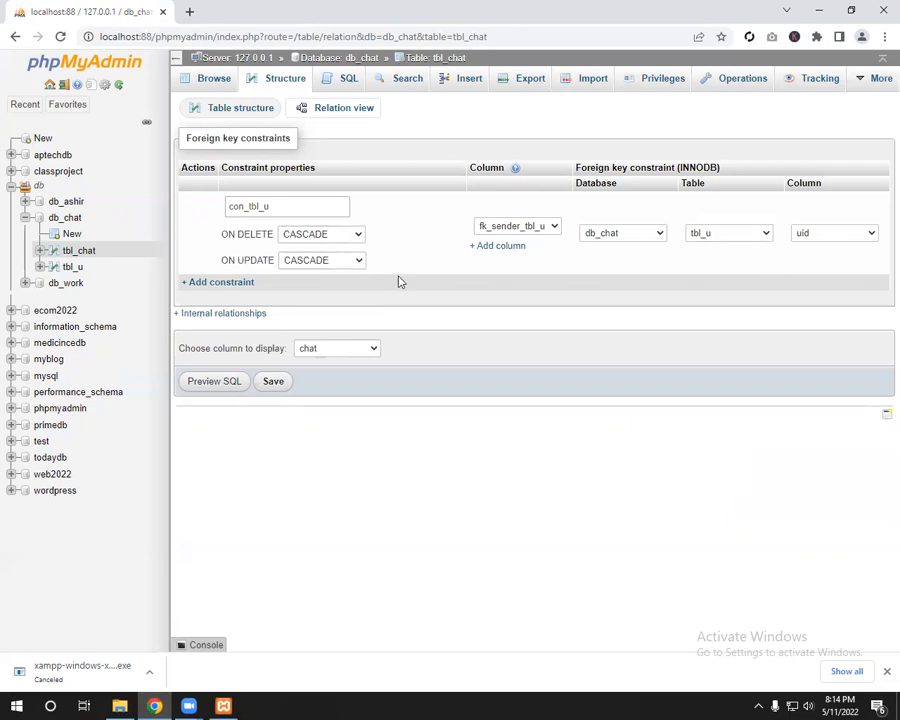
pyautogui.click(269, 385)
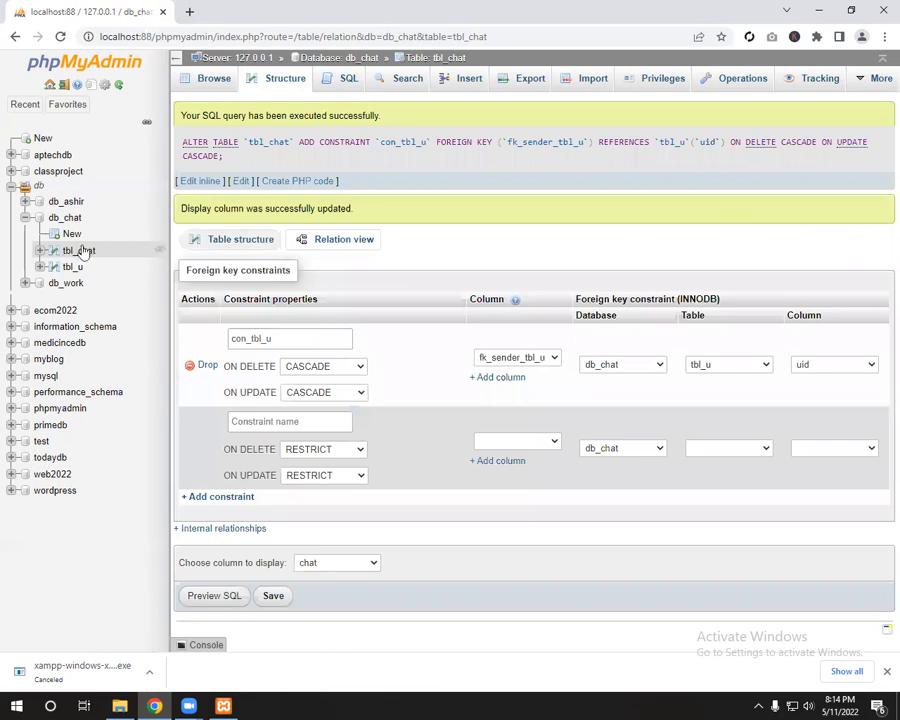
pyautogui.click(66, 217)
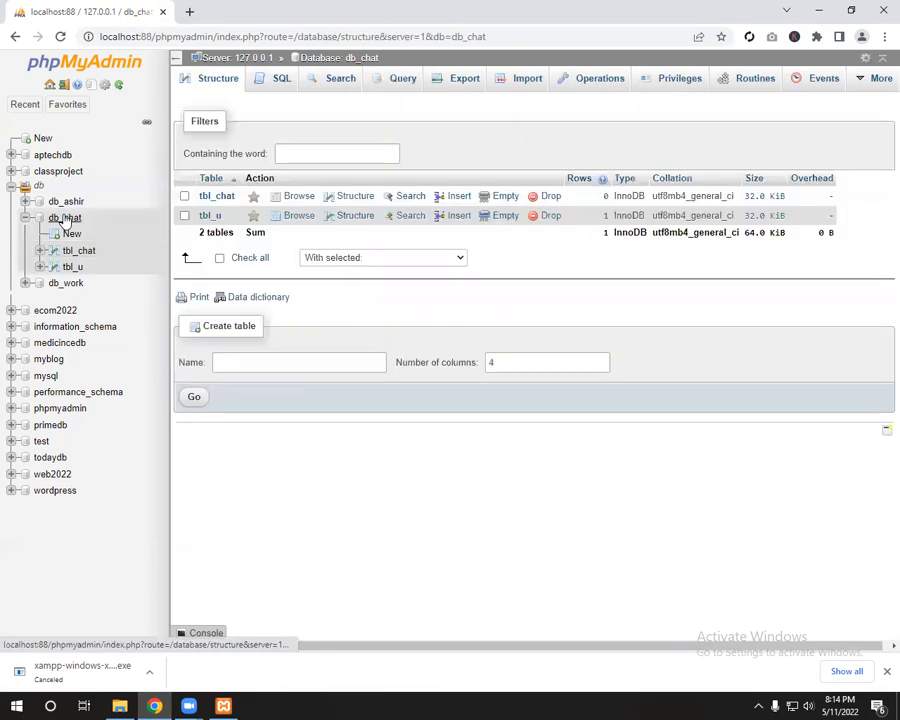
# Step: Open db_chat in Designer and drag the tbl_chat box up beside tbl_u
pyautogui.click(873, 79)
pyautogui.click(833, 156)
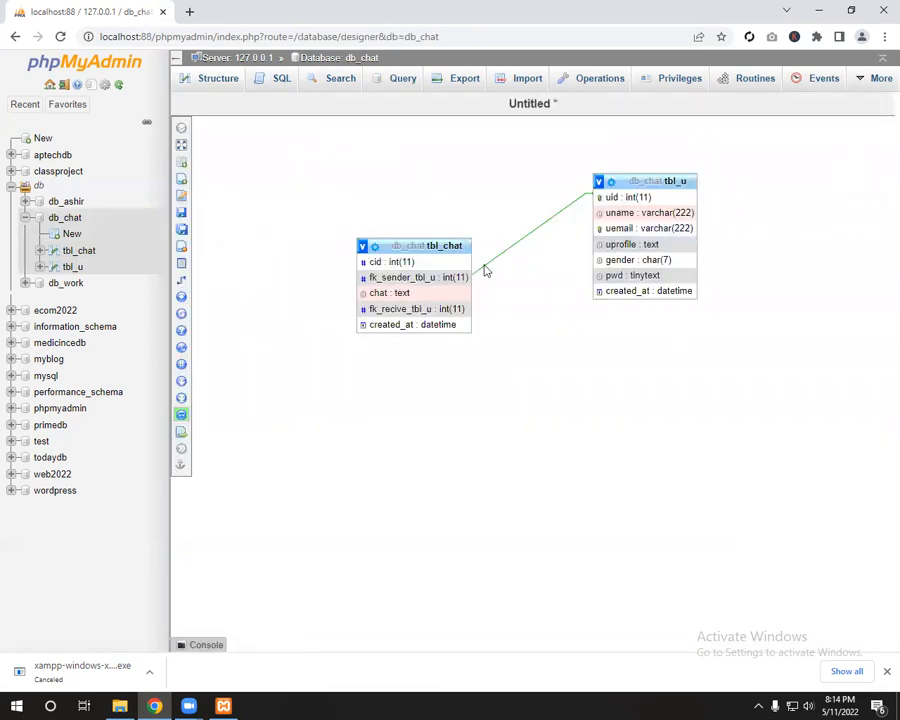
pyautogui.moveTo(450, 245); pyautogui.dragTo(428, 177)
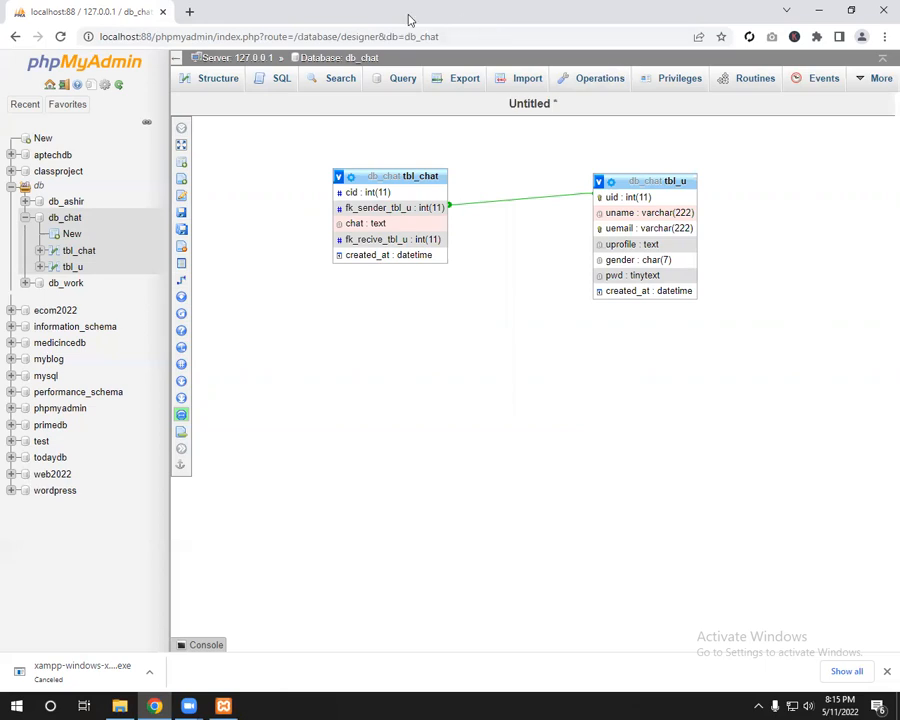
# Step: Load draw.io in a second Chrome tab, then return to the db_chat Designer tab
pyautogui.click(190, 12)
pyautogui.write('dra')
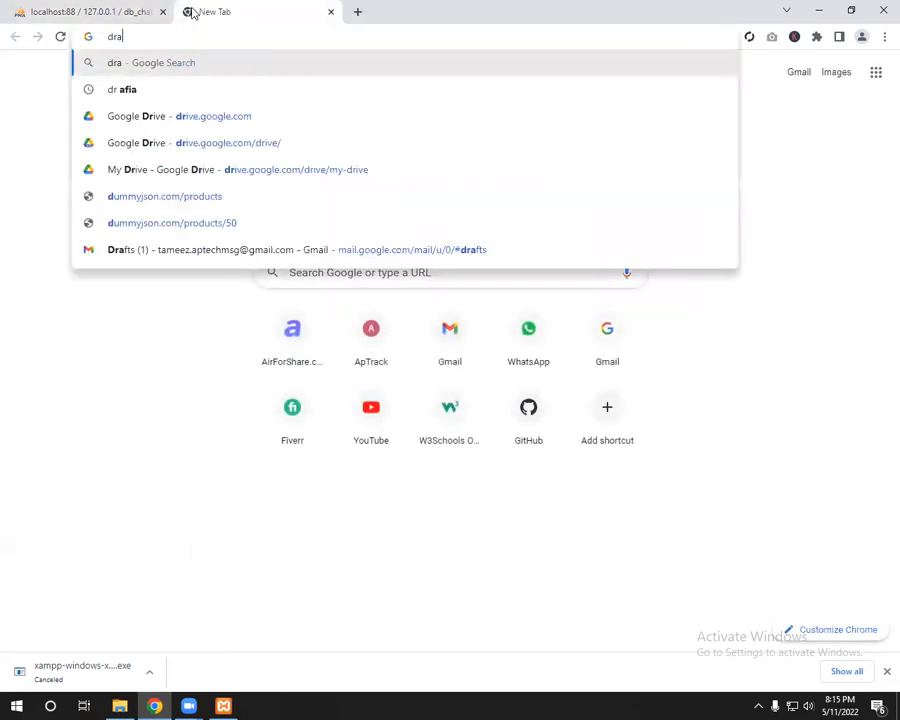
pyautogui.write('w.io')
pyautogui.press('Return')
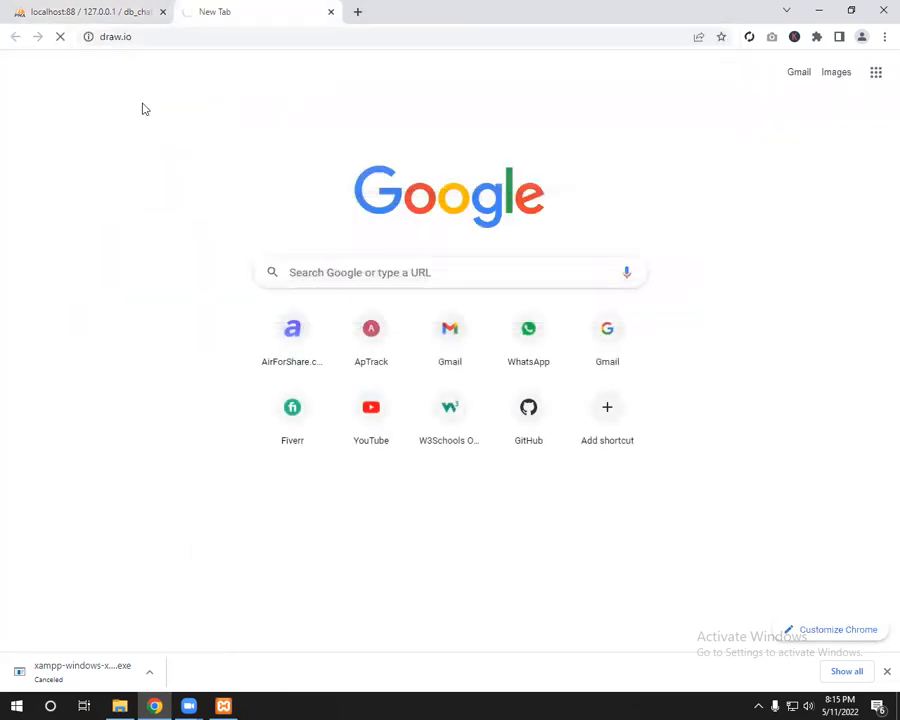
pyautogui.click(112, 16)
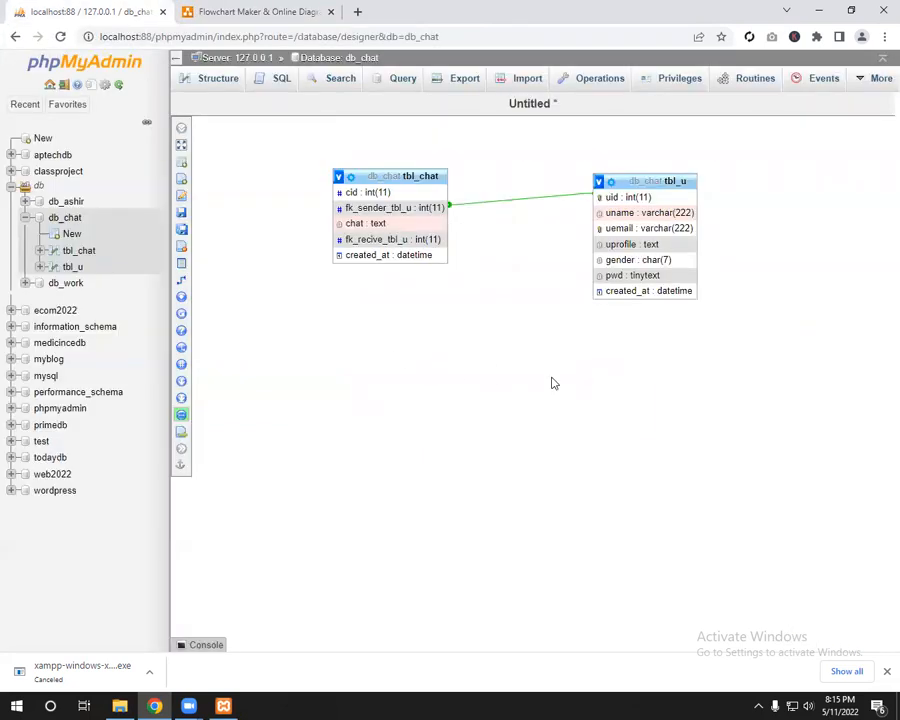